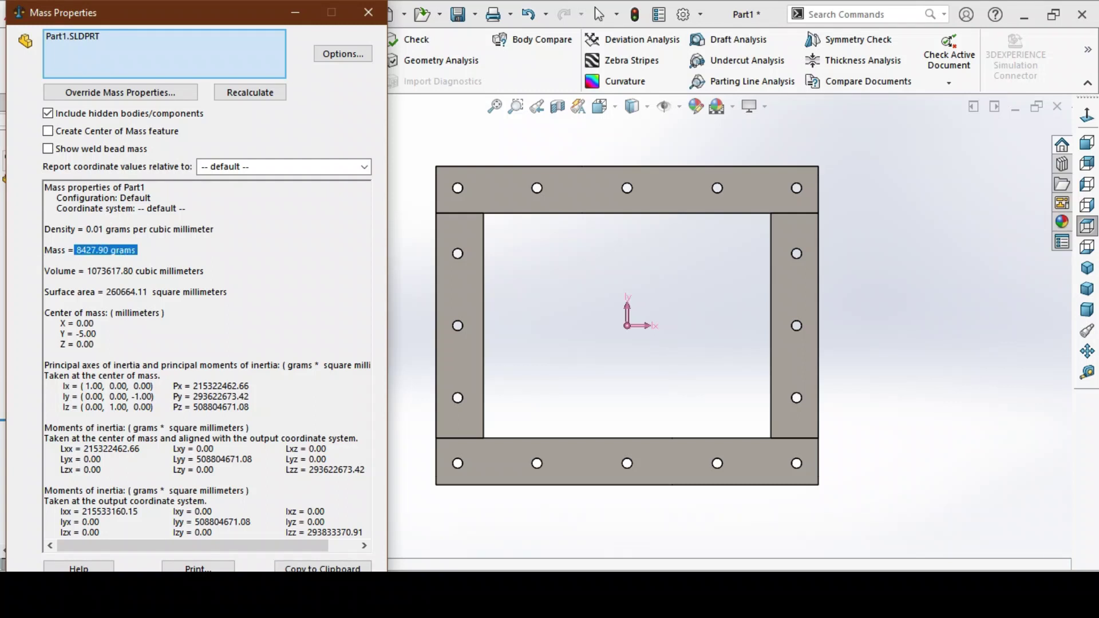
Switch the mass properties report to custom units with mass in kilograms.
left_click(344, 64)
left_click(142, 175)
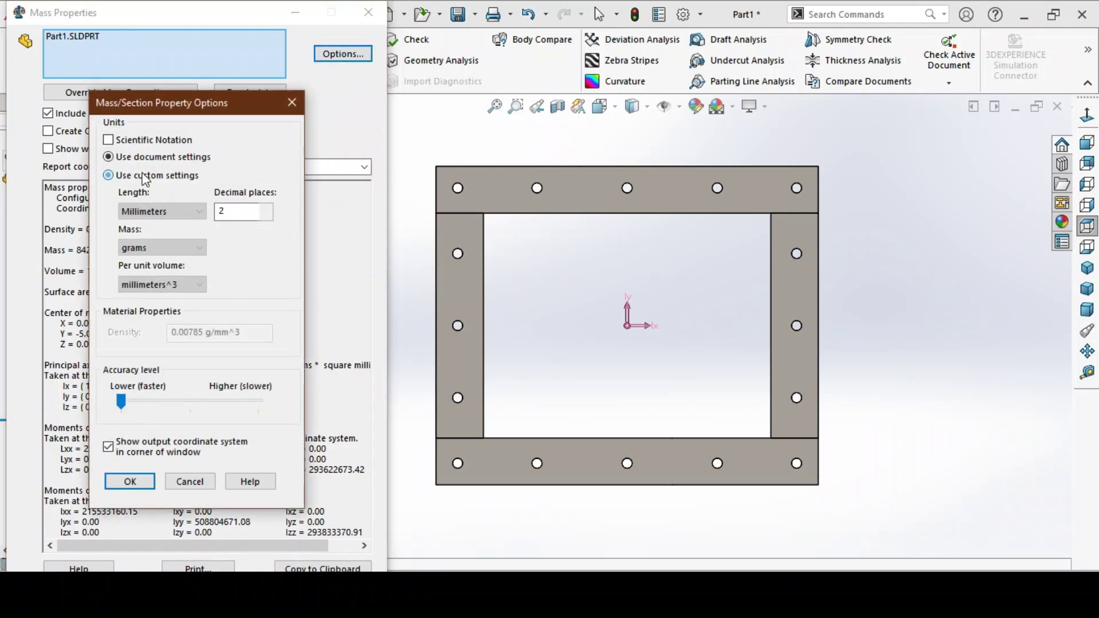
left_click(160, 247)
left_click(160, 277)
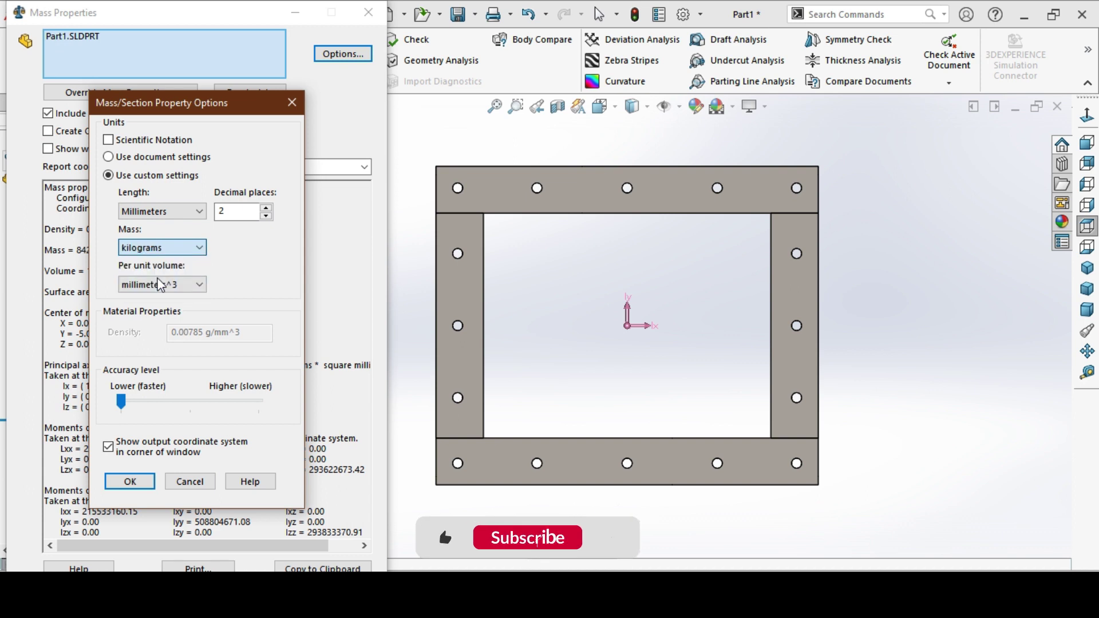
left_click(130, 481)
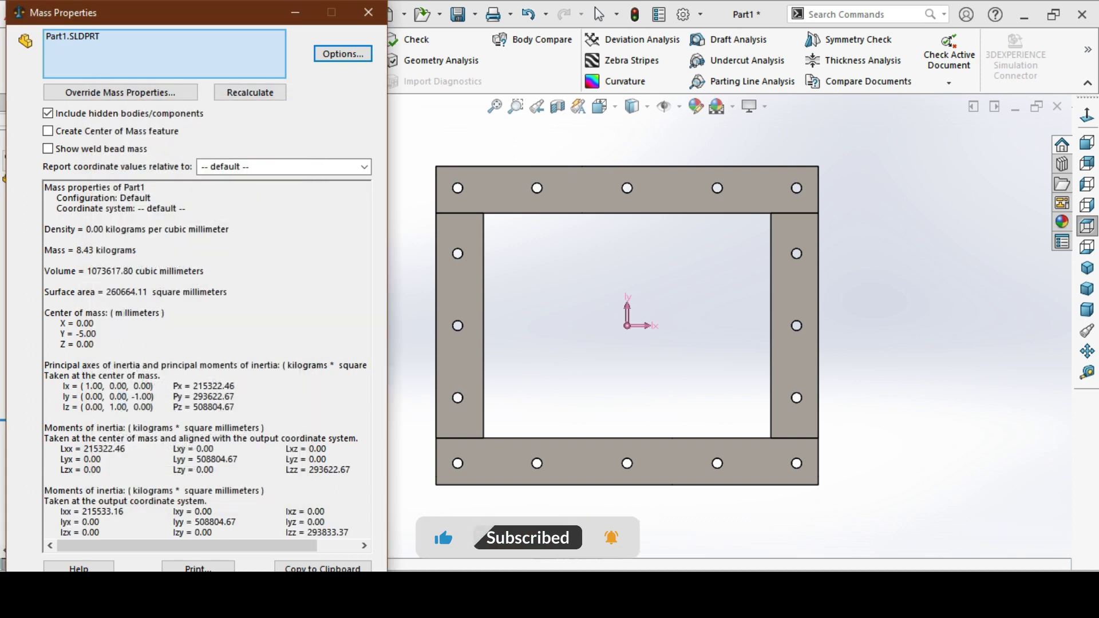
Check the 8.43 kg mass value, then close the Mass Properties results.
left_click_drag(66, 250, 138, 250)
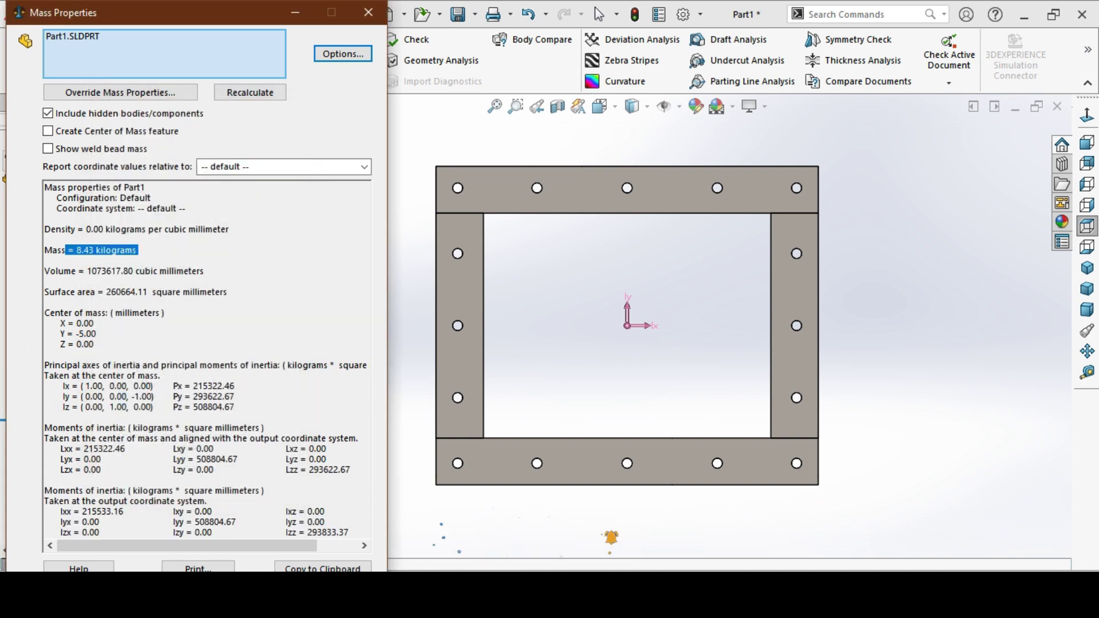
left_click(94, 250)
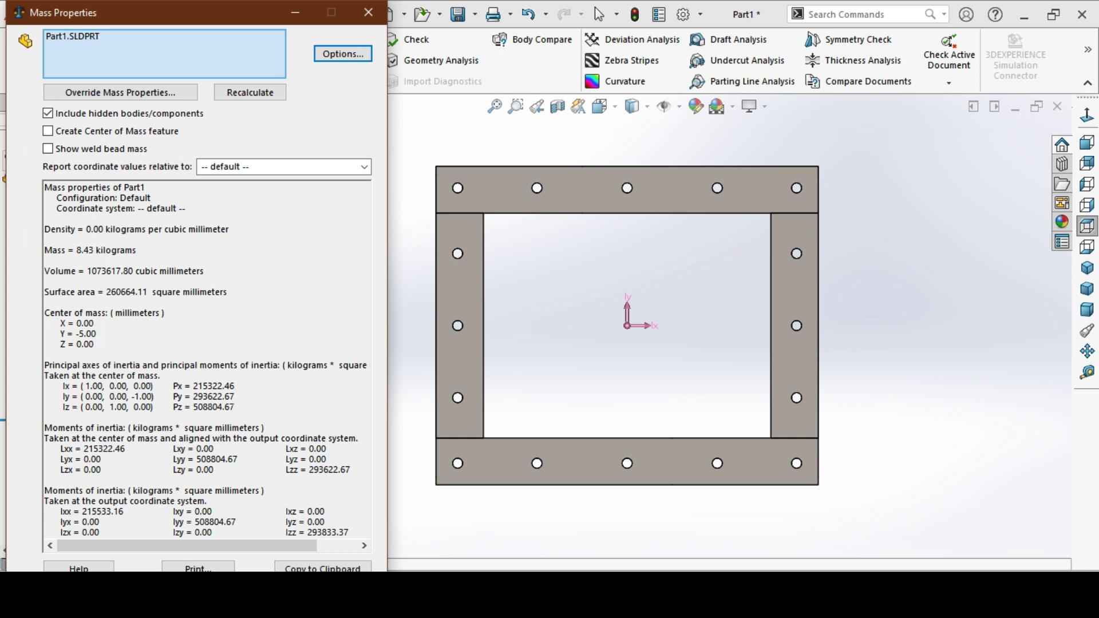
left_click(368, 17)
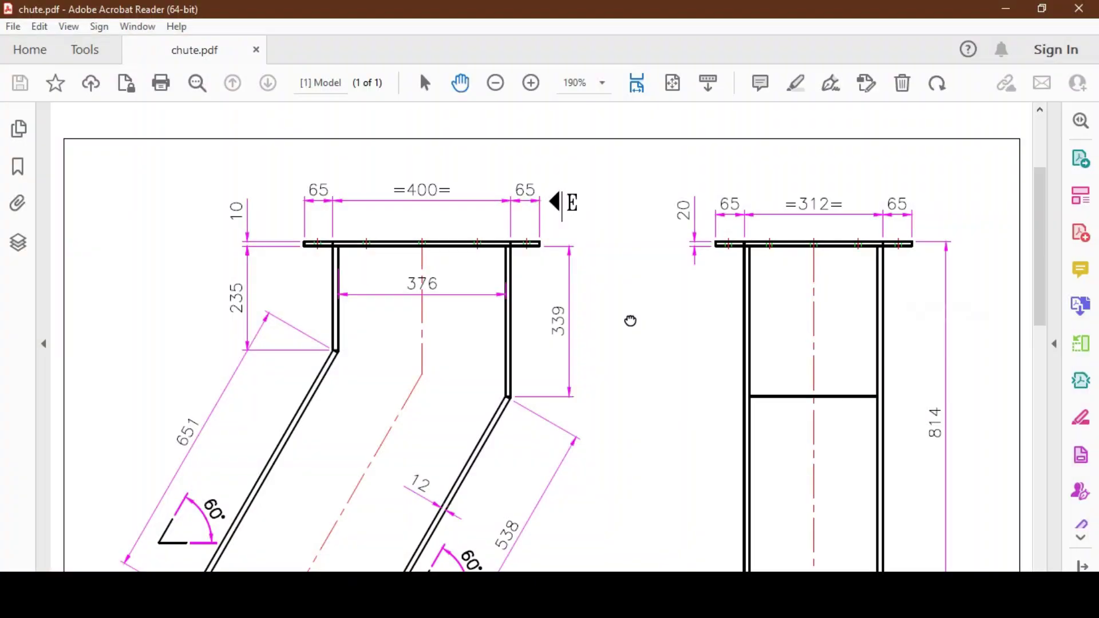
scroll(630, 320, "down", 2)
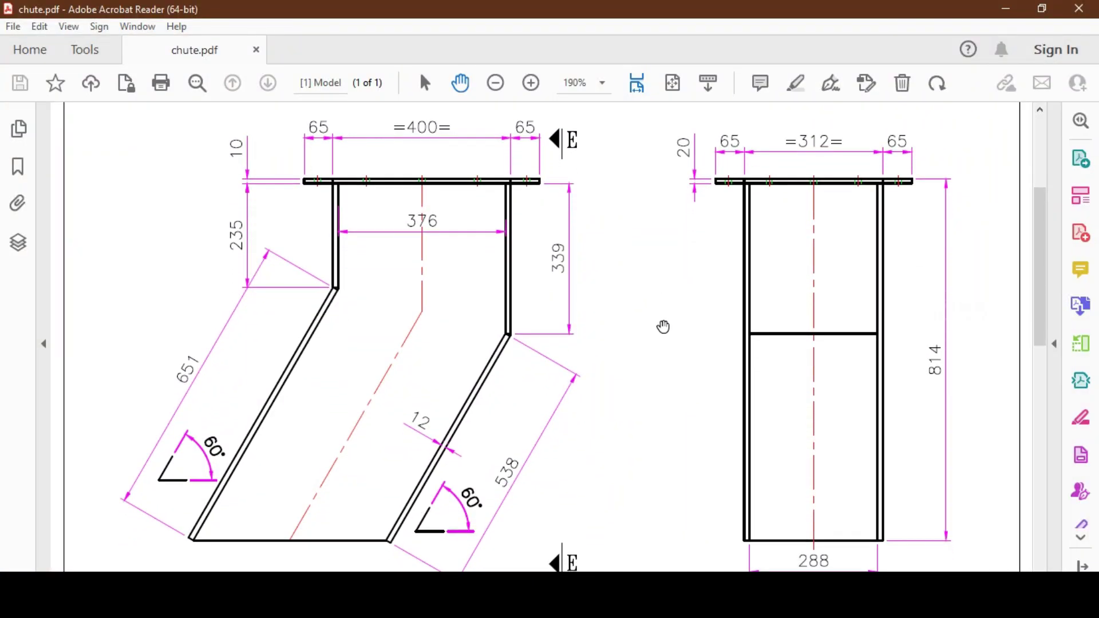
left_click_drag(630, 442, 624, 160)
left_click_drag(618, 393, 627, 214)
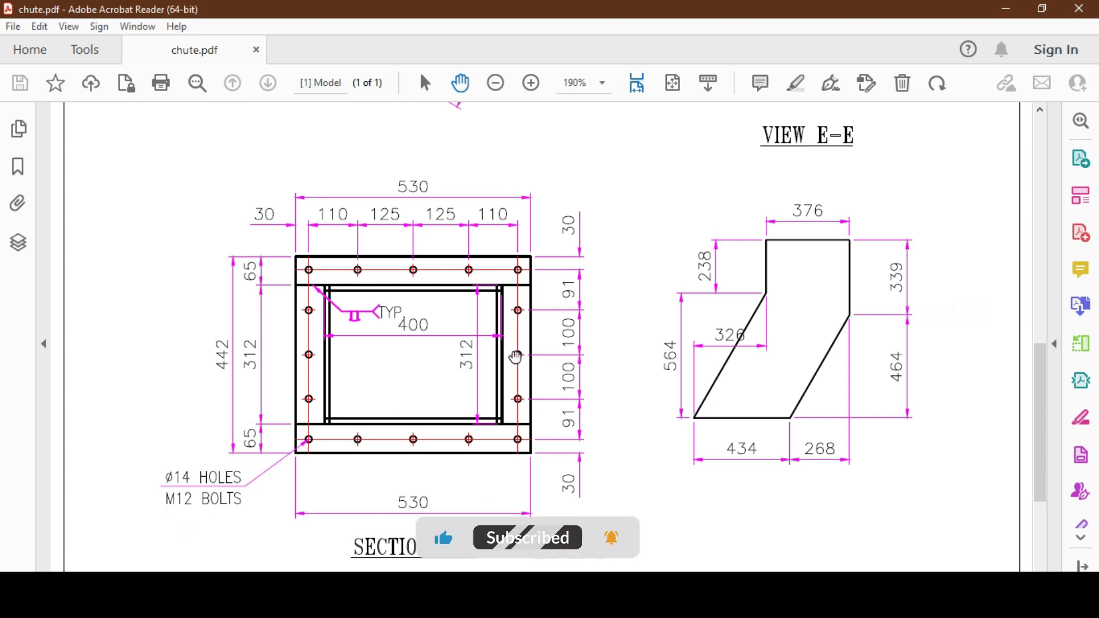
scroll(508, 360, "up", 10)
scroll(585, 483, "up", 5)
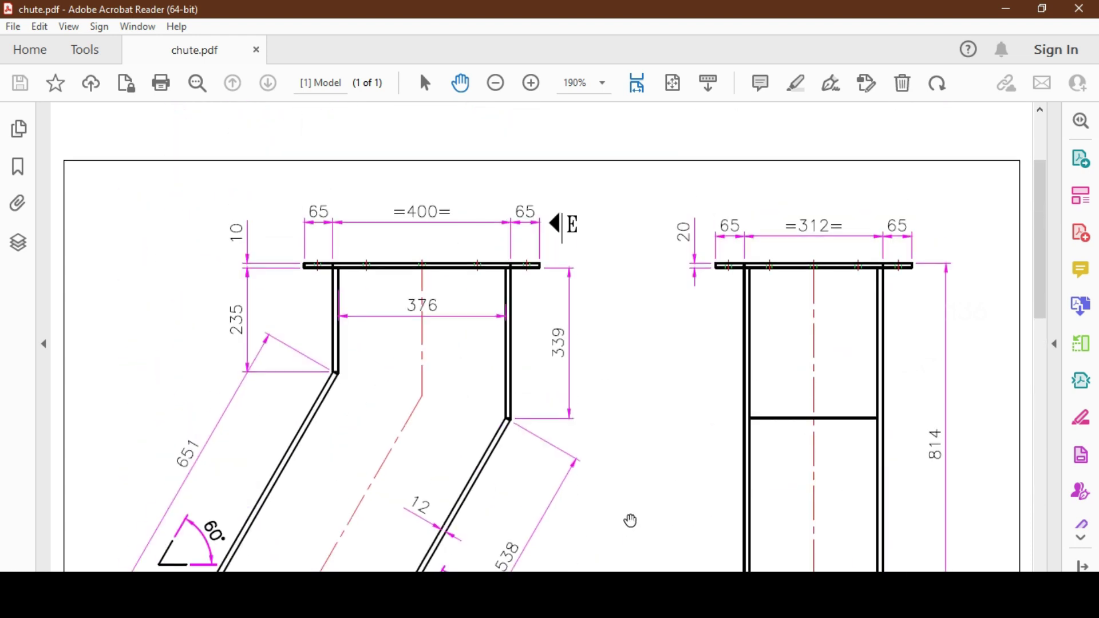
scroll(503, 316, "down", 3)
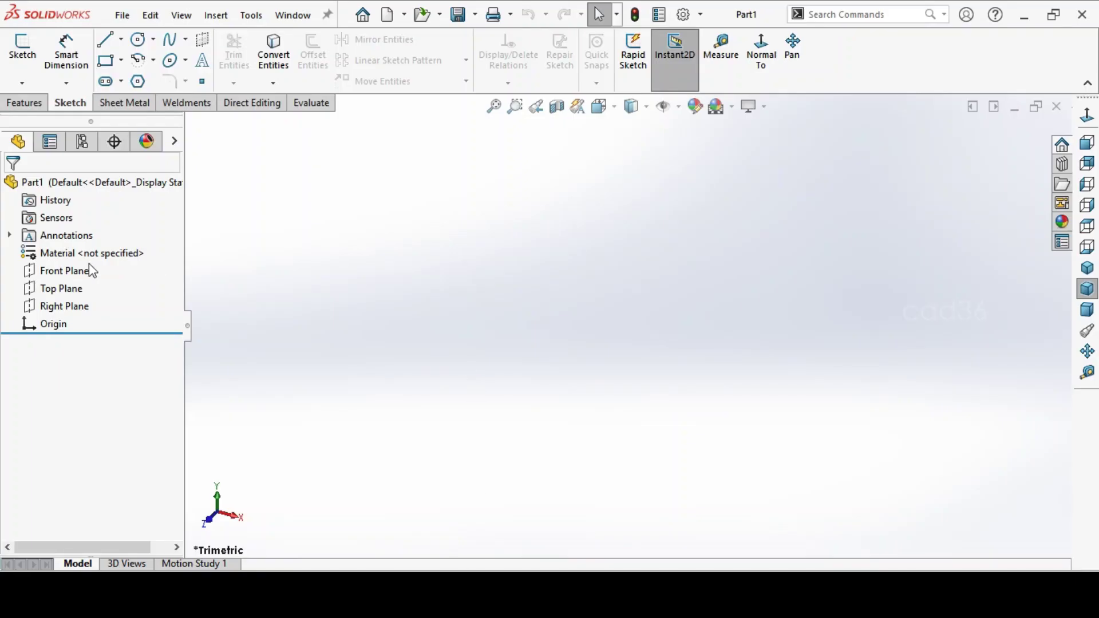
View the Top Plane face-on and start a new sketch on it.
left_click(63, 295)
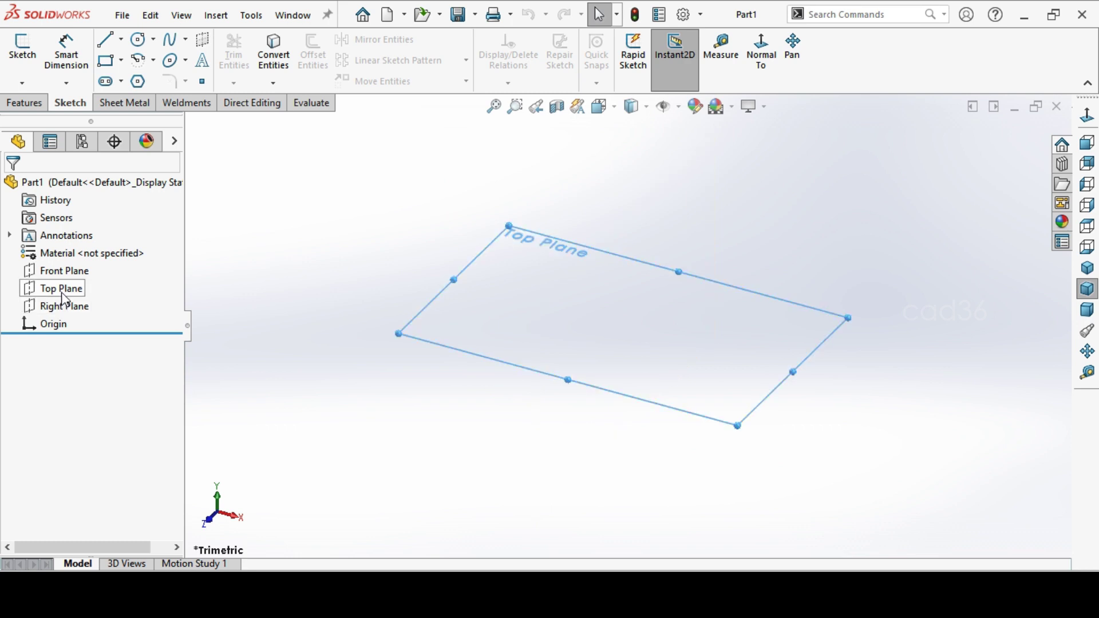
right_click(64, 299)
left_click(78, 269)
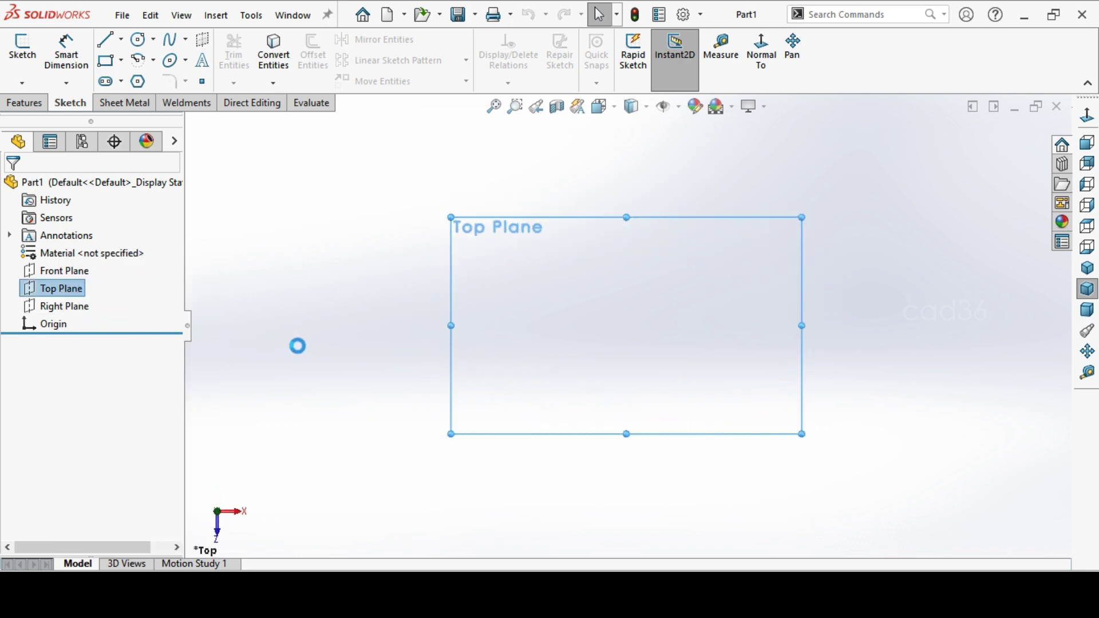
left_click(105, 67)
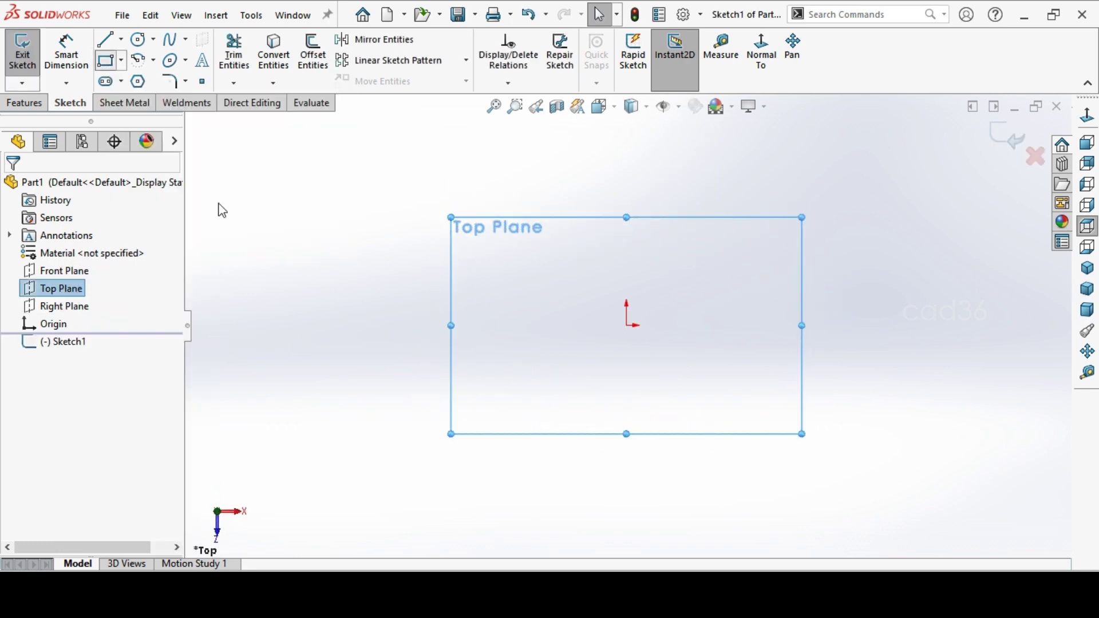
Draw a corner rectangle and dimension its left edge to 65 mm.
left_click(552, 262)
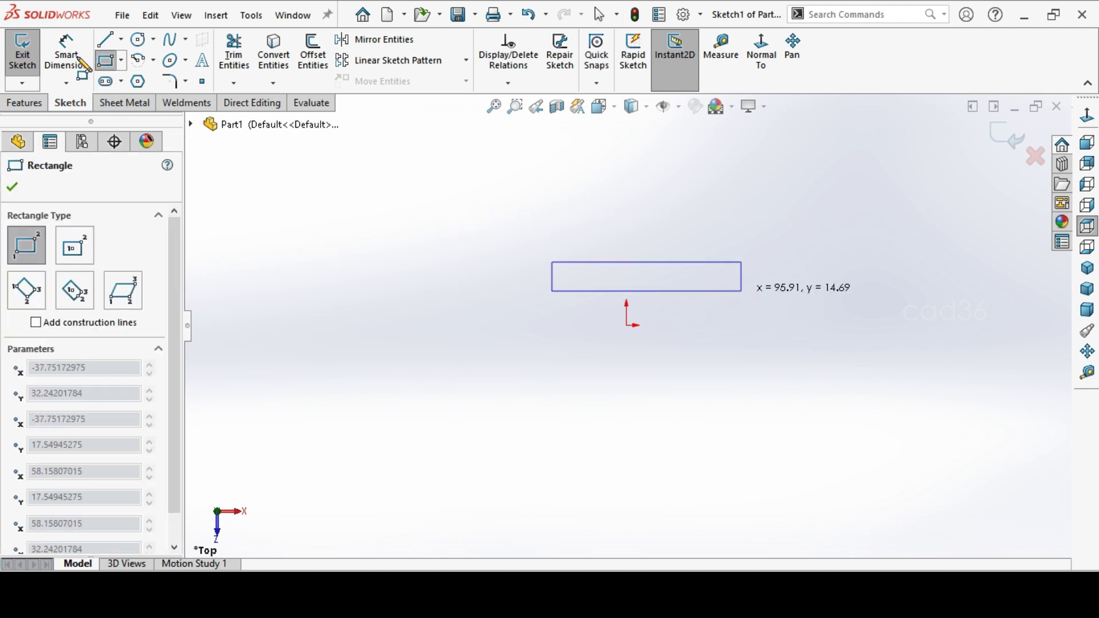
left_click(67, 53)
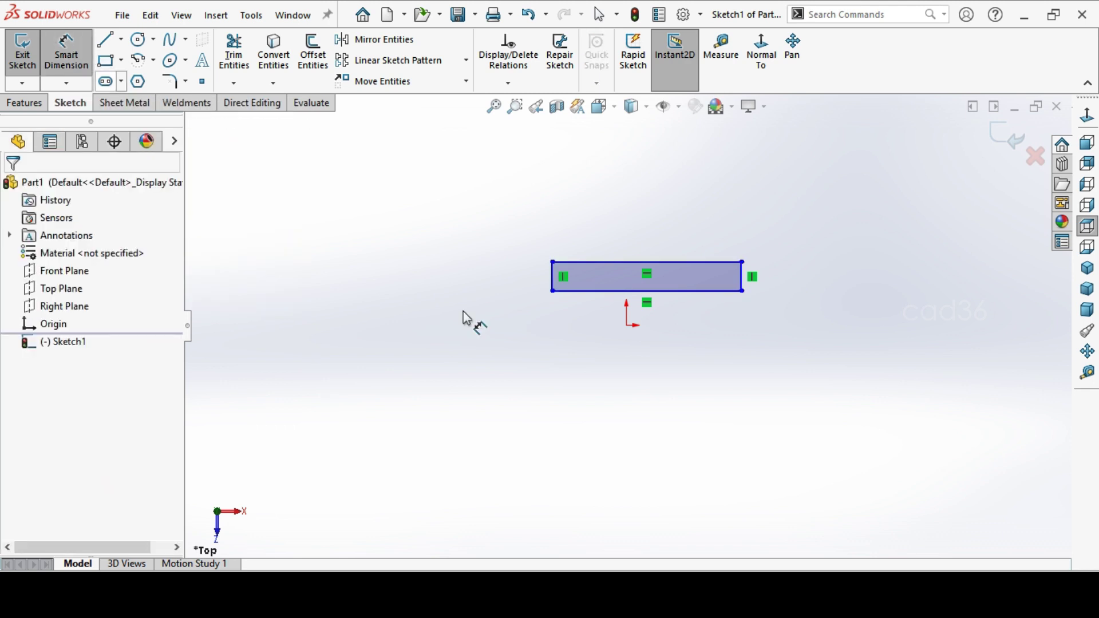
left_click(526, 291)
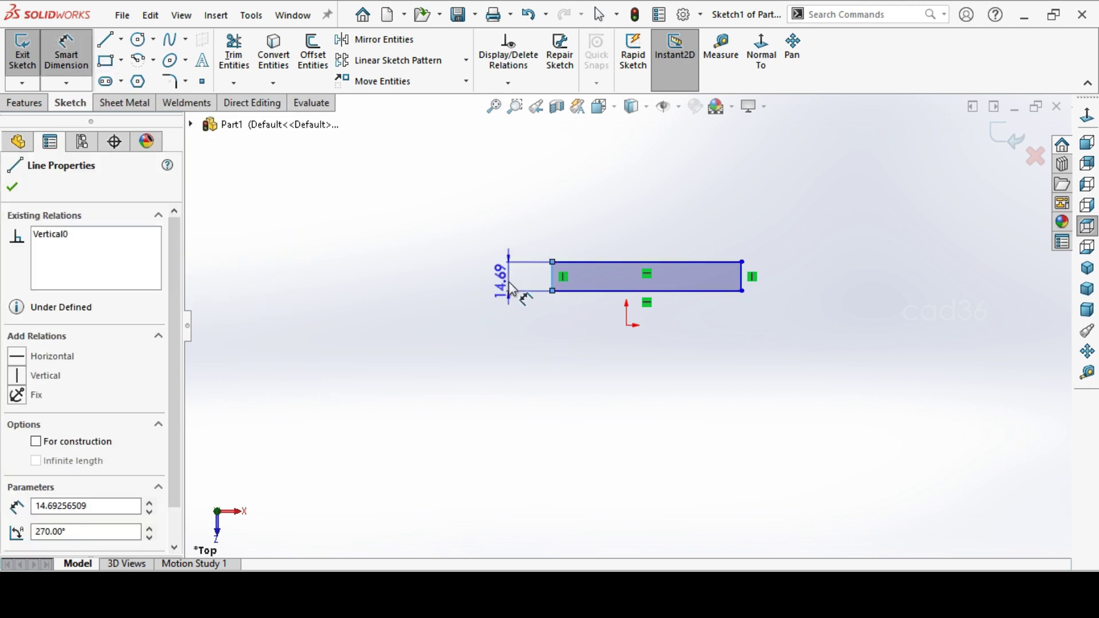
left_click(511, 290)
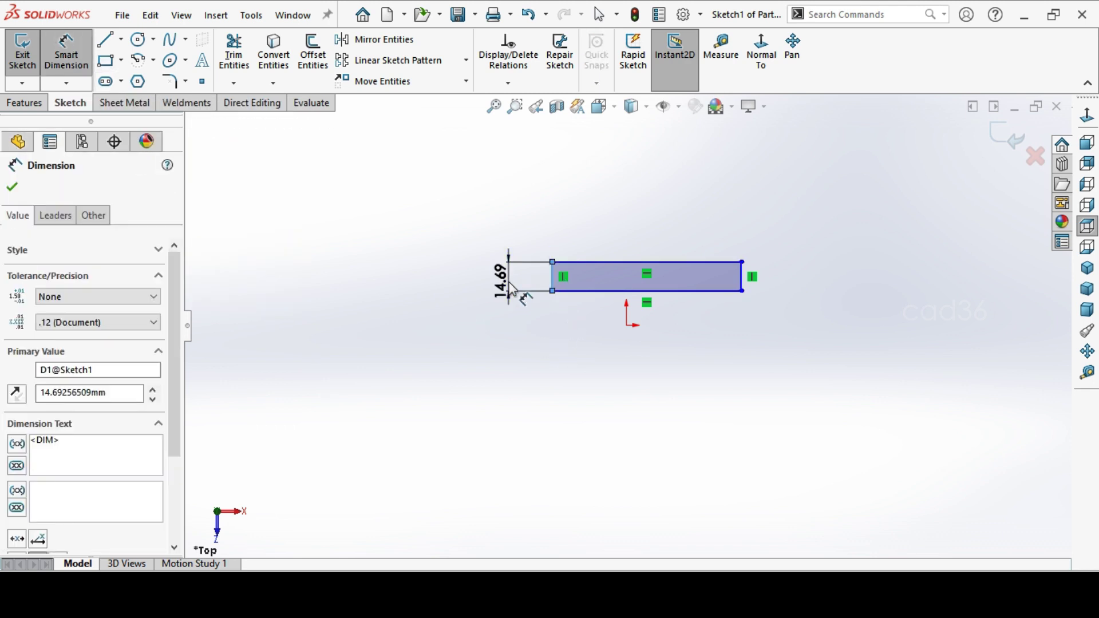
type("65")
key("Return")
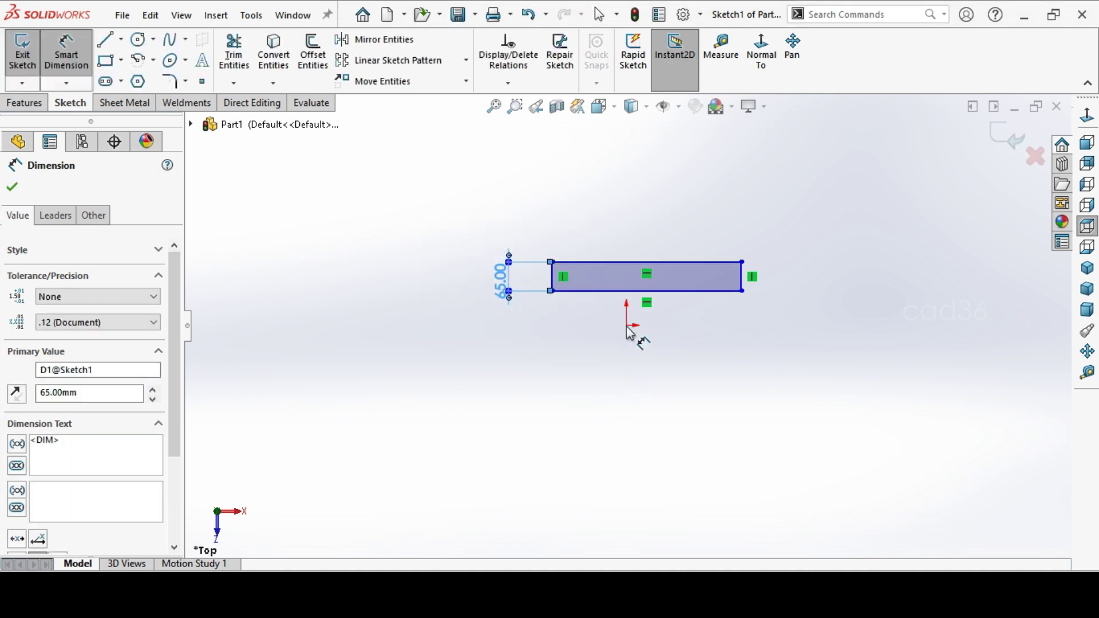
Dimension the rectangle's bottom edge 156 mm (312/2) from the sketch origin.
left_click(635, 331)
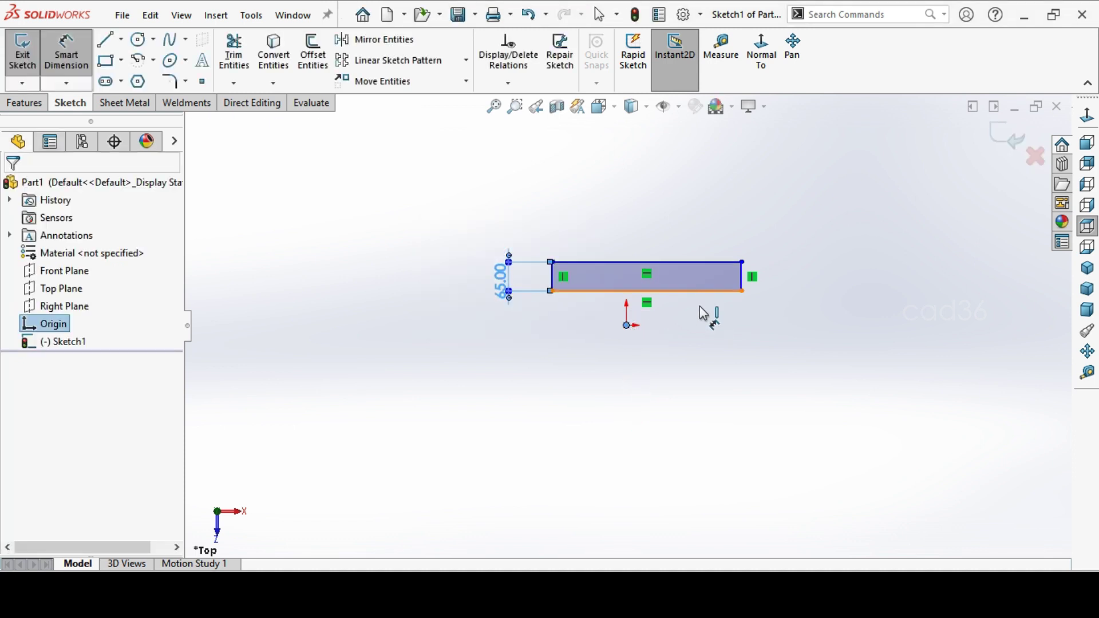
left_click(705, 292)
left_click(853, 380)
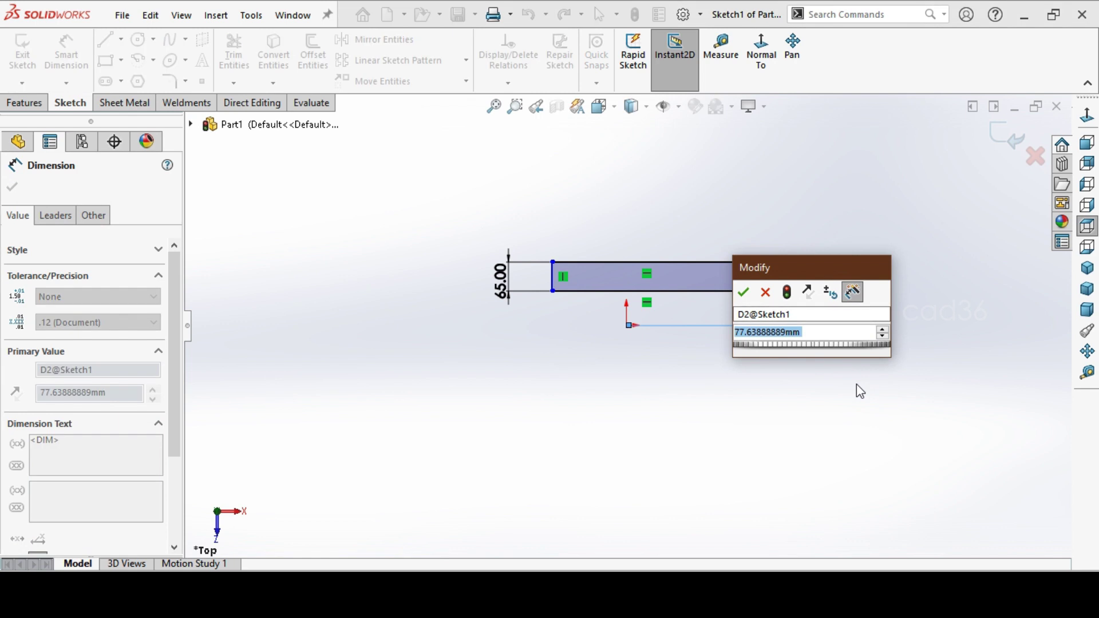
type("312/2")
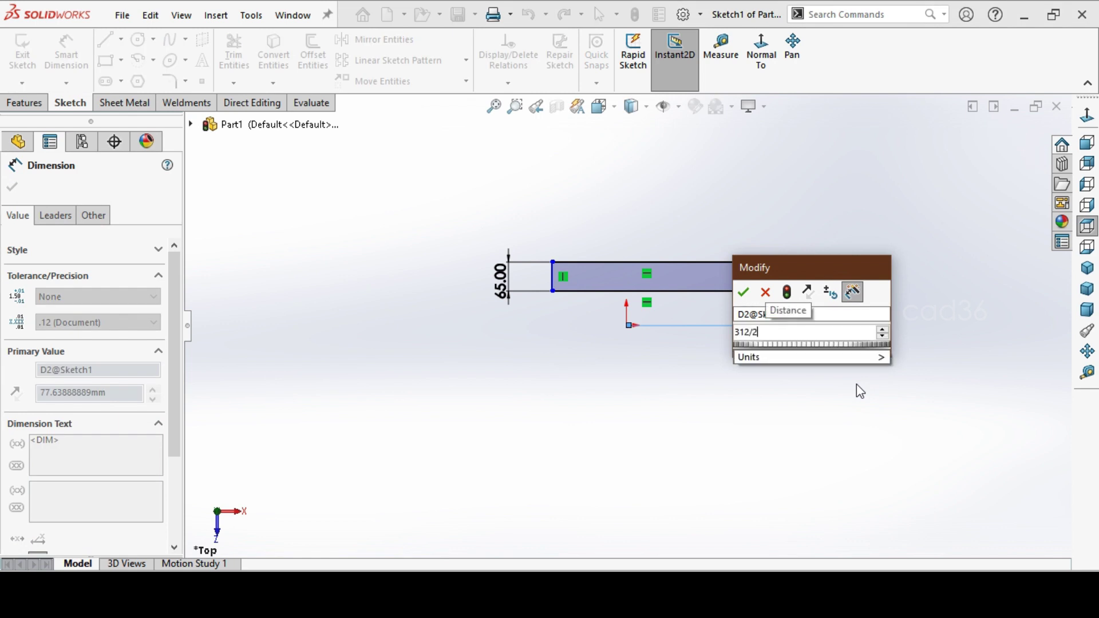
key("Return")
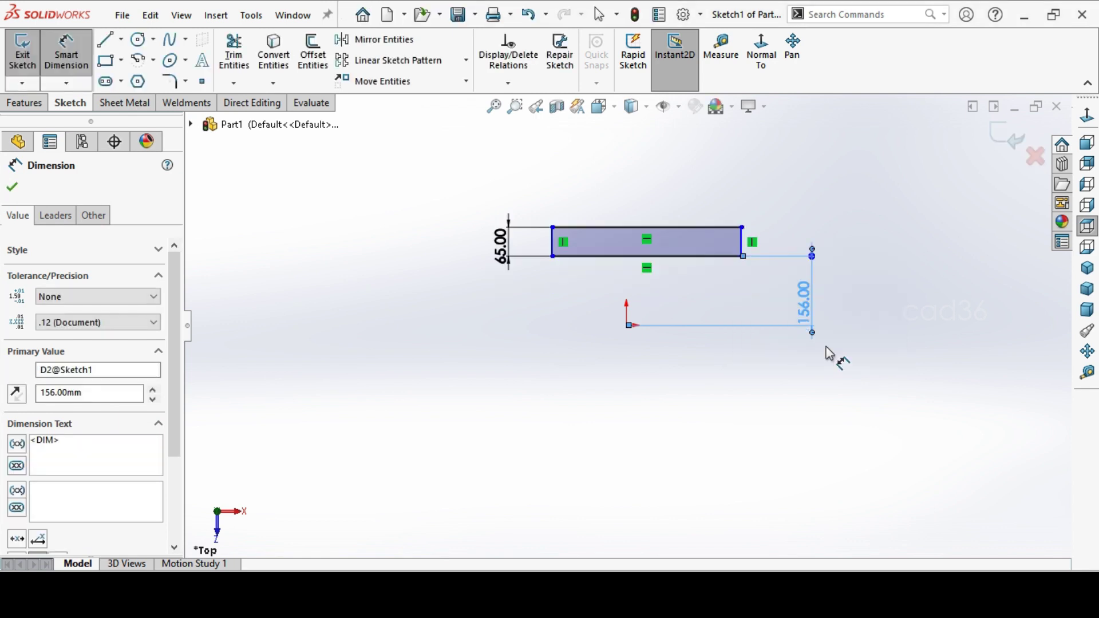
Set the rectangle's length to 530 mm (400+65+65).
left_click(589, 226)
left_click(595, 202)
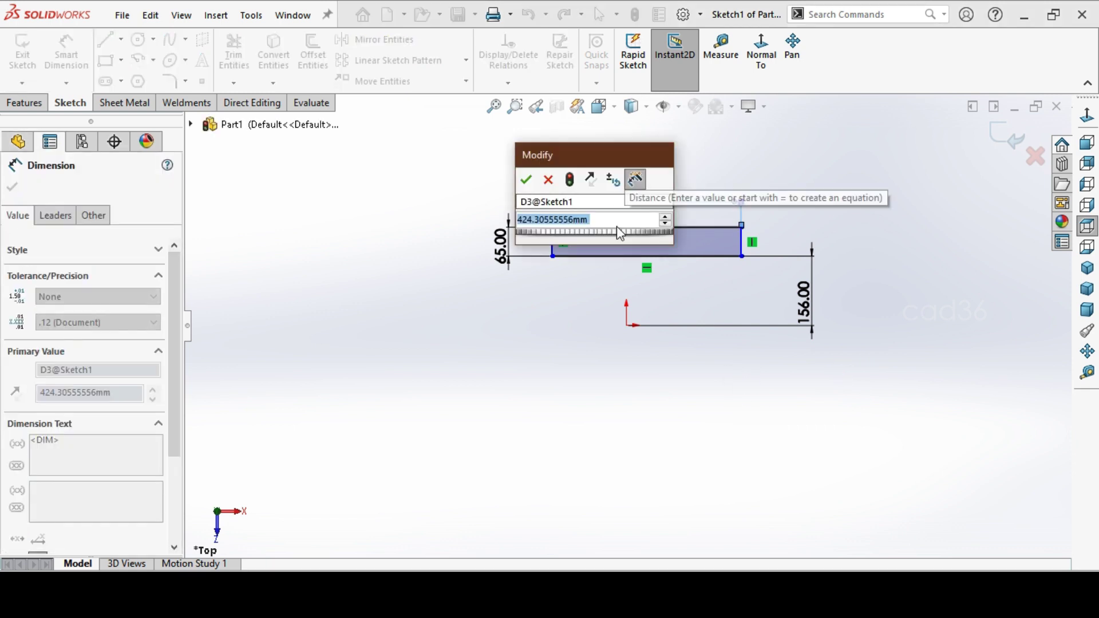
type("4")
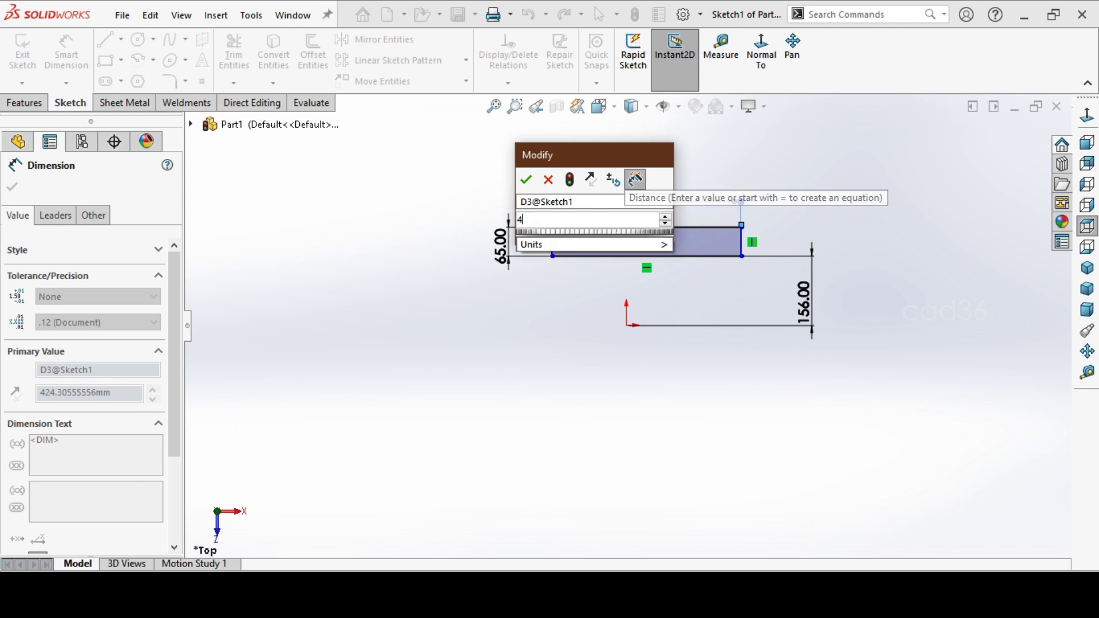
type("00+65+65")
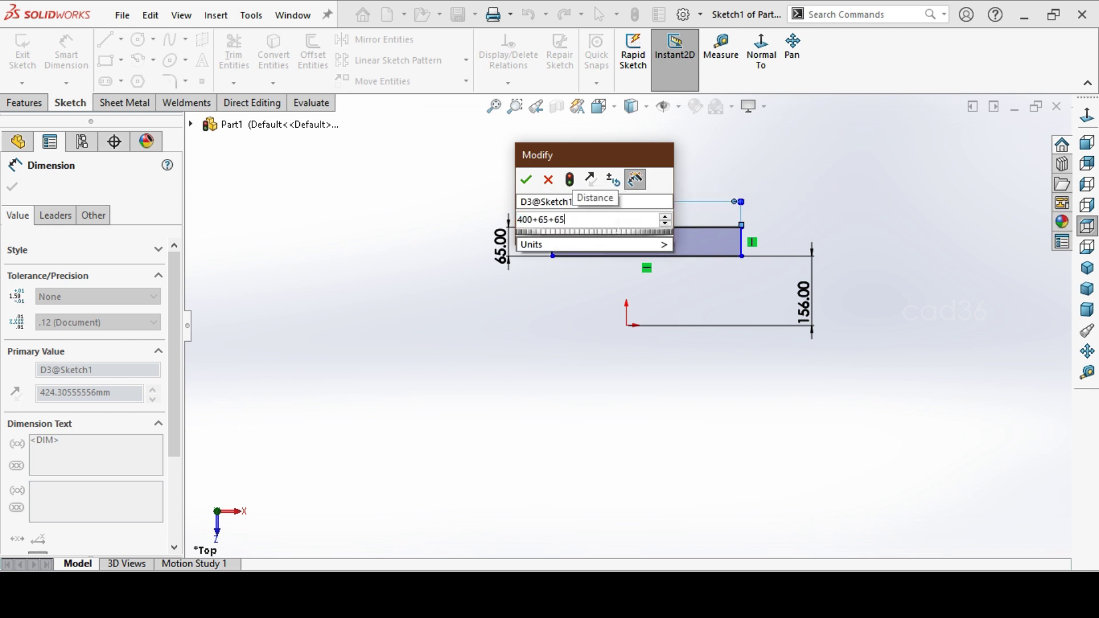
key("Return")
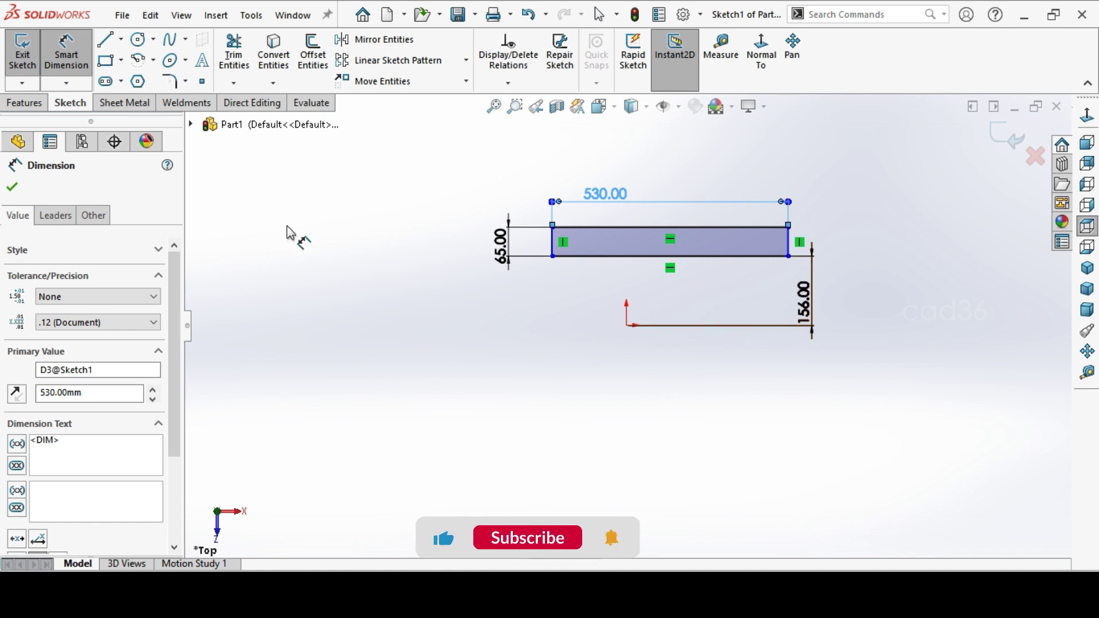
left_click(12, 187)
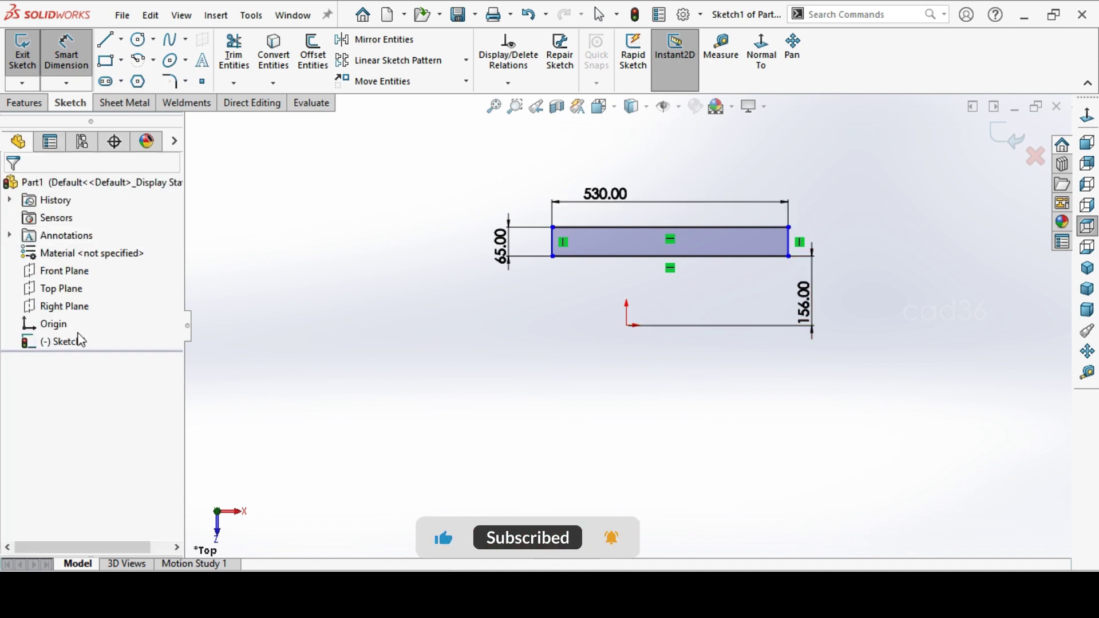
Make the bottom edge midpoint vertical with the origin to centre the bar.
left_click(626, 325)
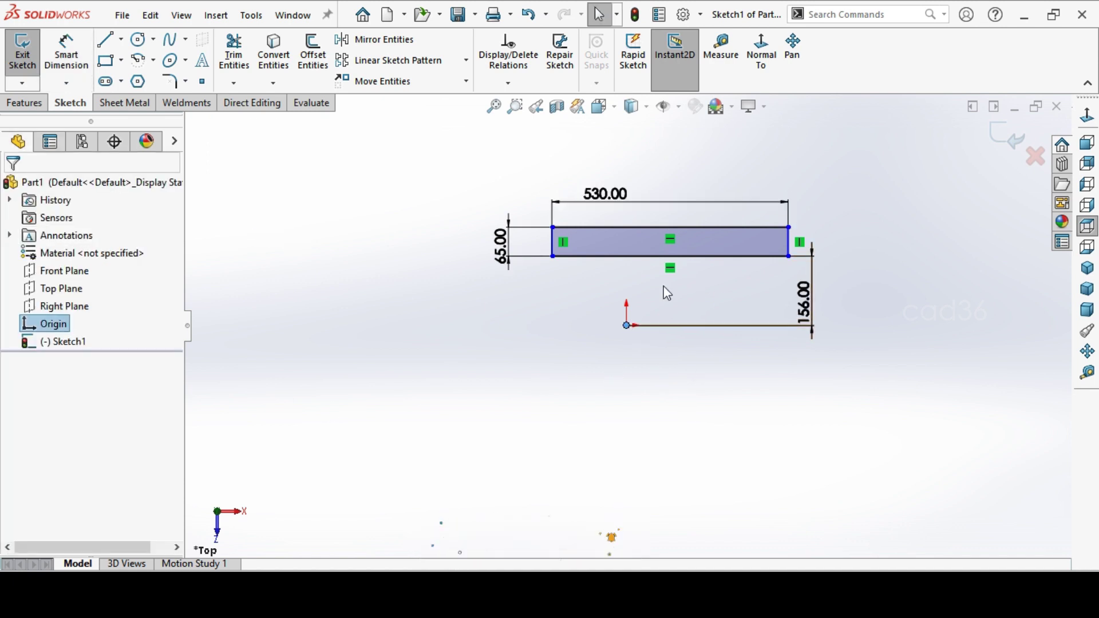
left_click(670, 258, "ctrl")
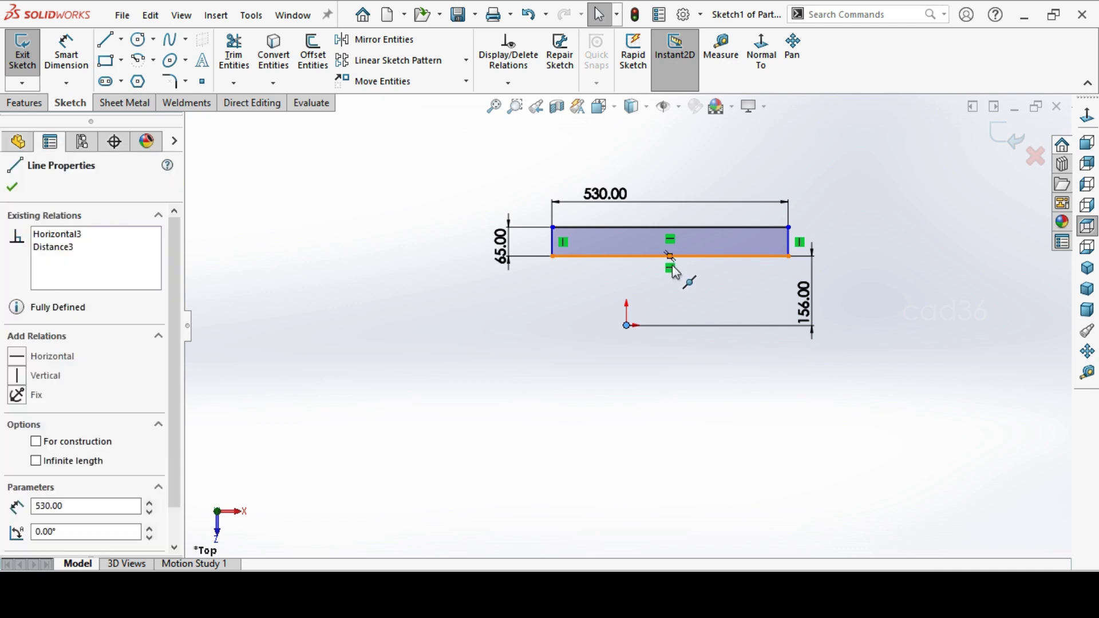
left_click(15, 372)
left_click(518, 423)
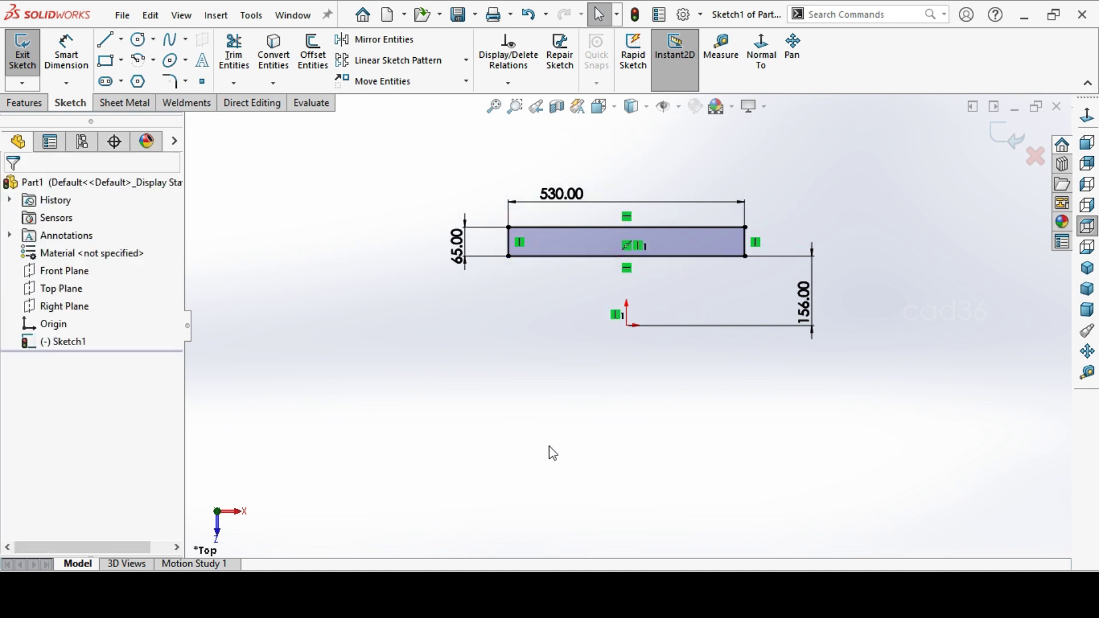
Sketch the first two bolt-hole circles inside the bar rectangle.
left_click(137, 40)
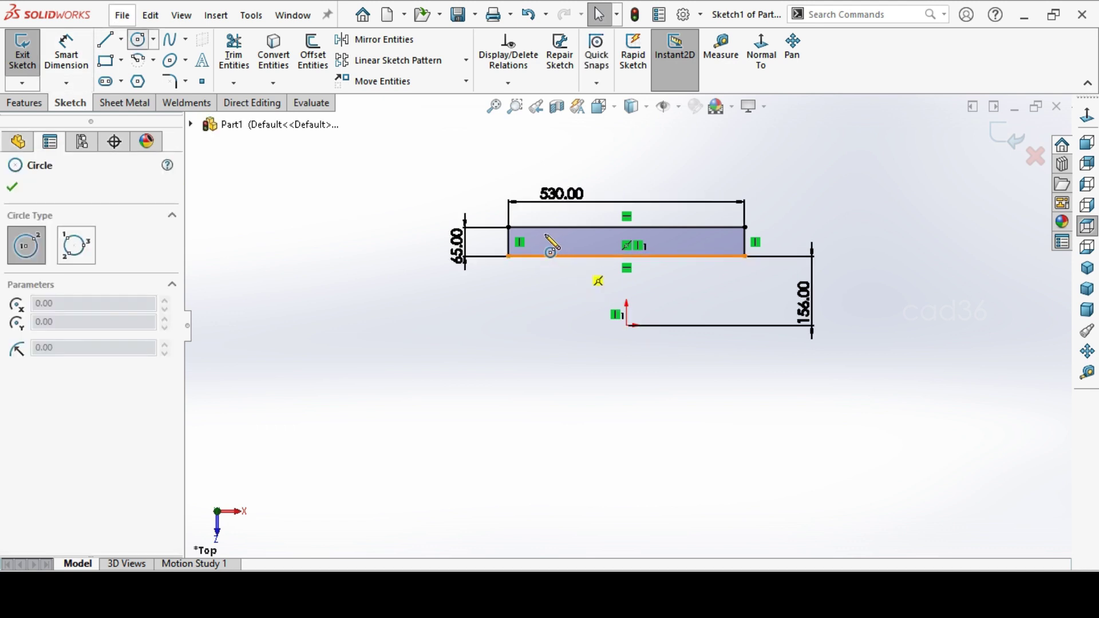
scroll(555, 247, "down", 5)
scroll(572, 262, "up", 2)
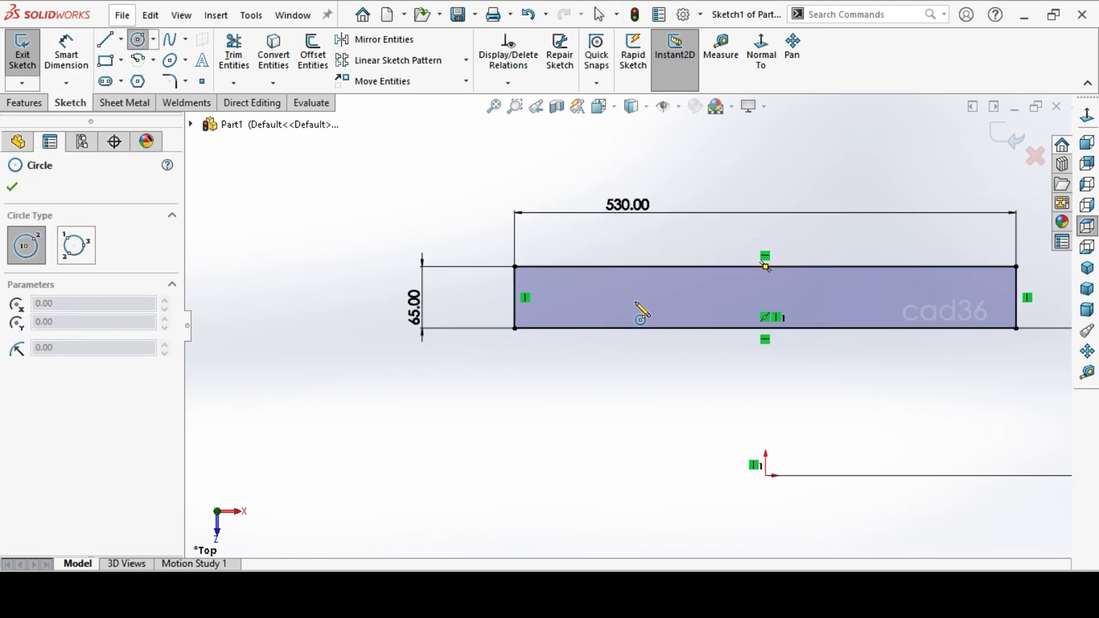
scroll(593, 314, "down", 2)
scroll(595, 320, "up", 2)
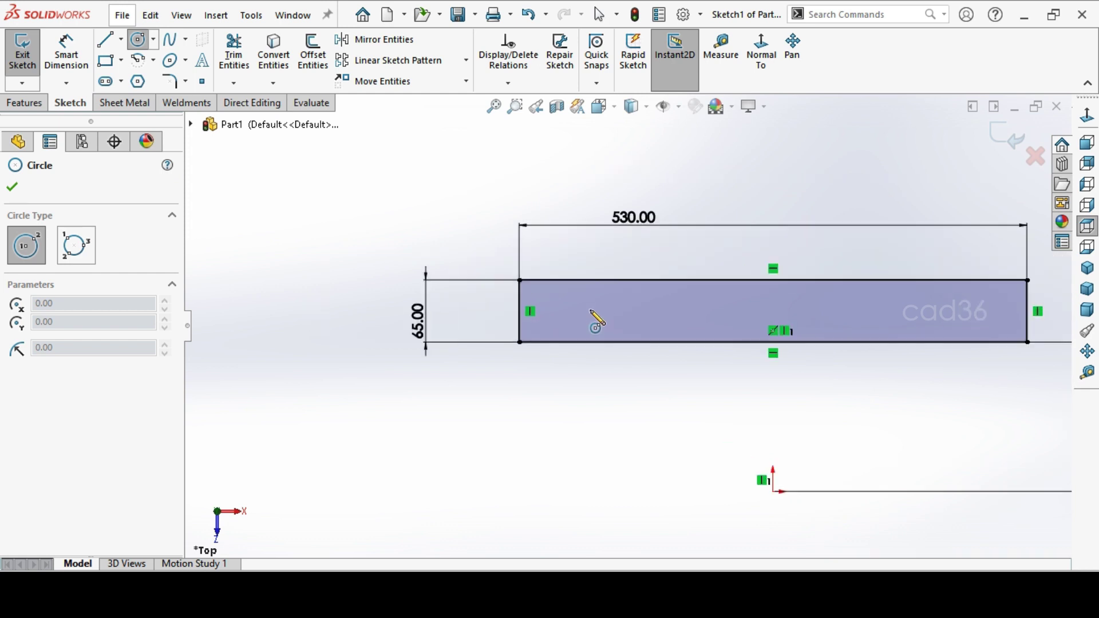
left_click(560, 312)
left_click(572, 319)
left_click(673, 311)
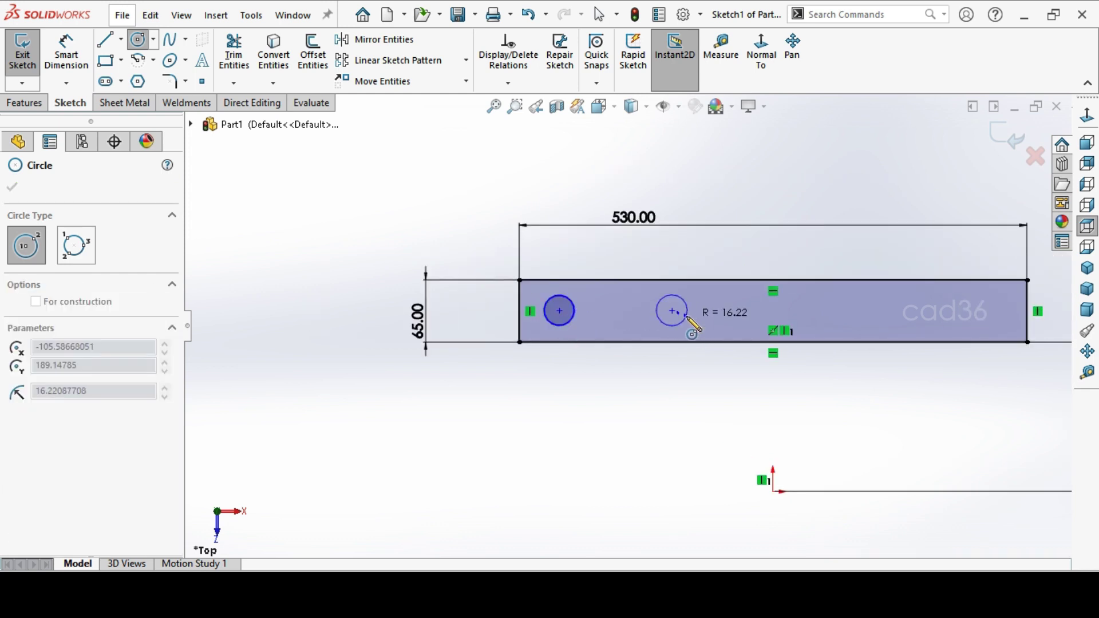
left_click(686, 319)
Add two more circles toward the right end, then review the hole layout in chute.pdf.
left_click(829, 310)
left_click(843, 319)
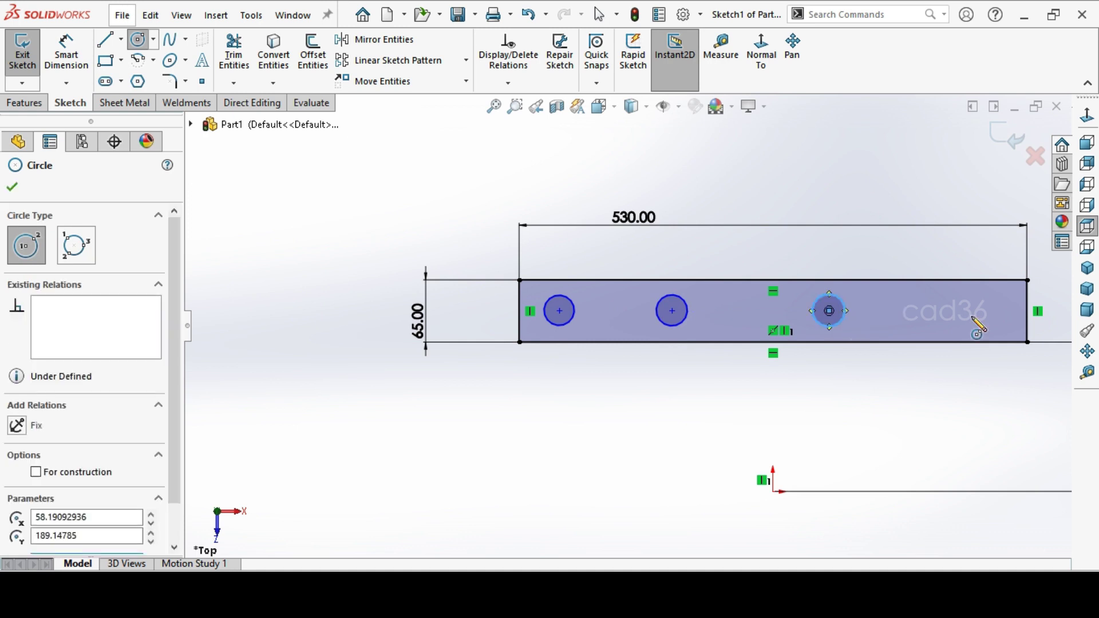
left_click(967, 311)
left_click(981, 323)
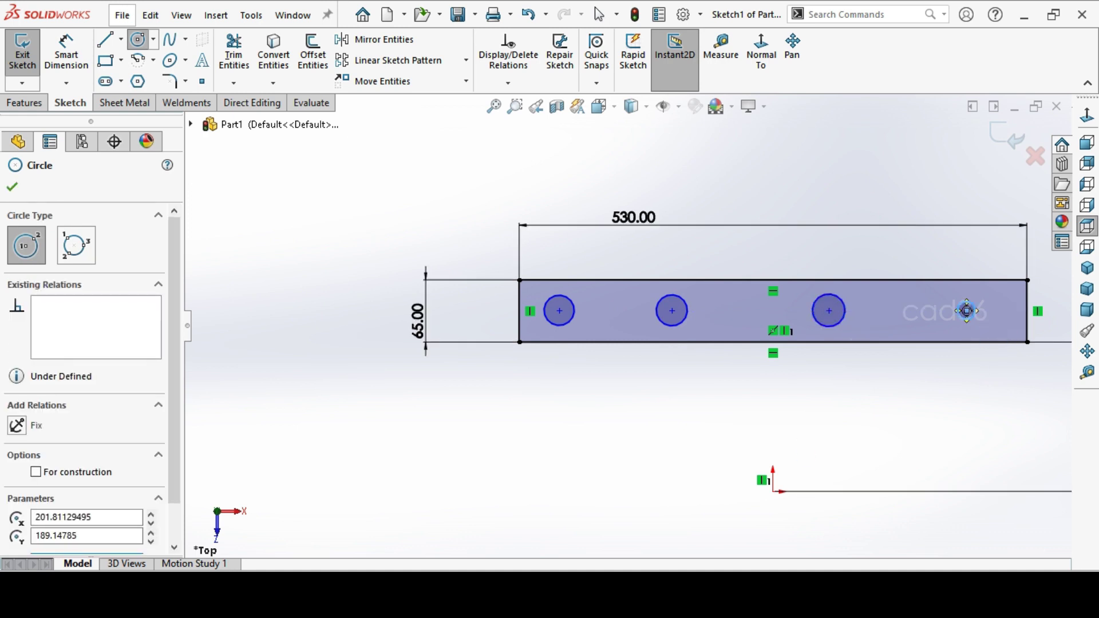
key("alt+Tab")
scroll(612, 290, "down", 10)
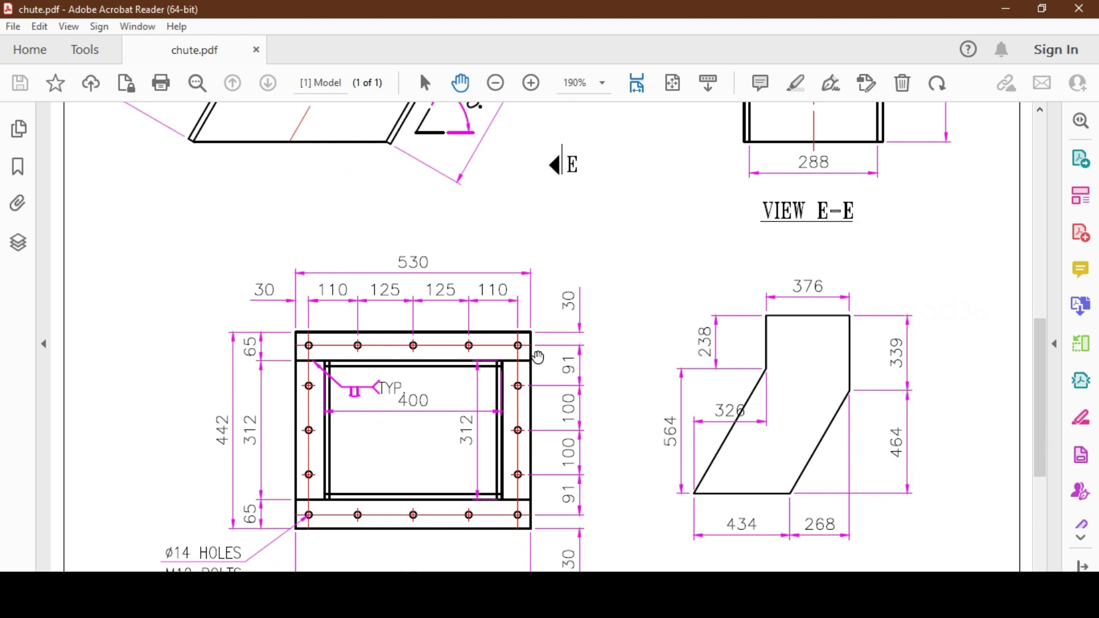
Back in the sketch, add a small fifth circle between the third and fourth holes.
key("alt+Tab")
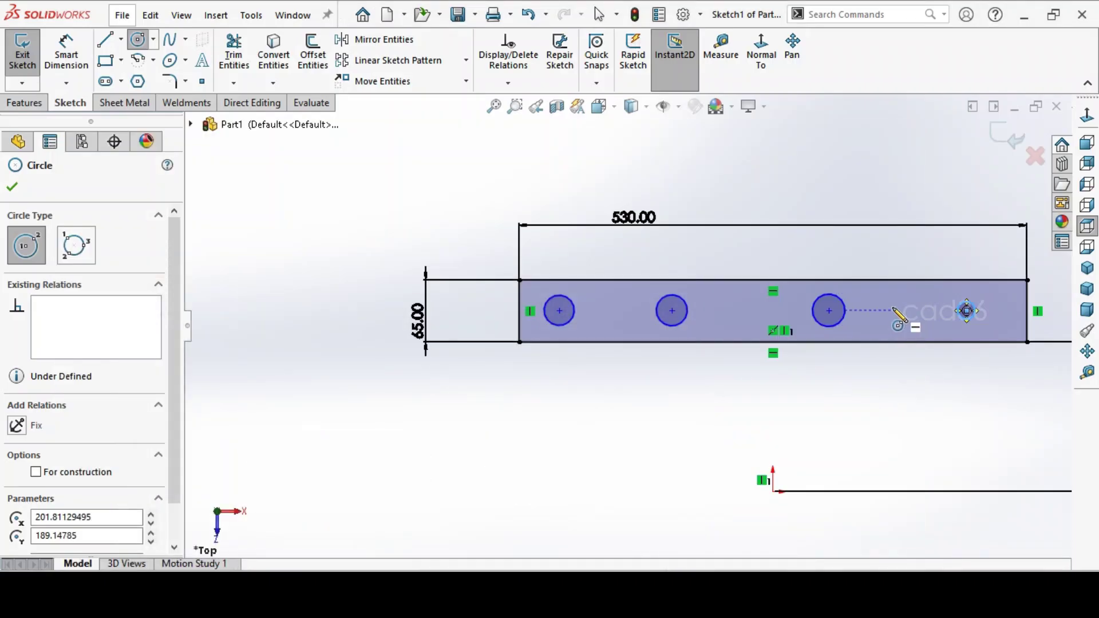
left_click(896, 310)
left_click(897, 312)
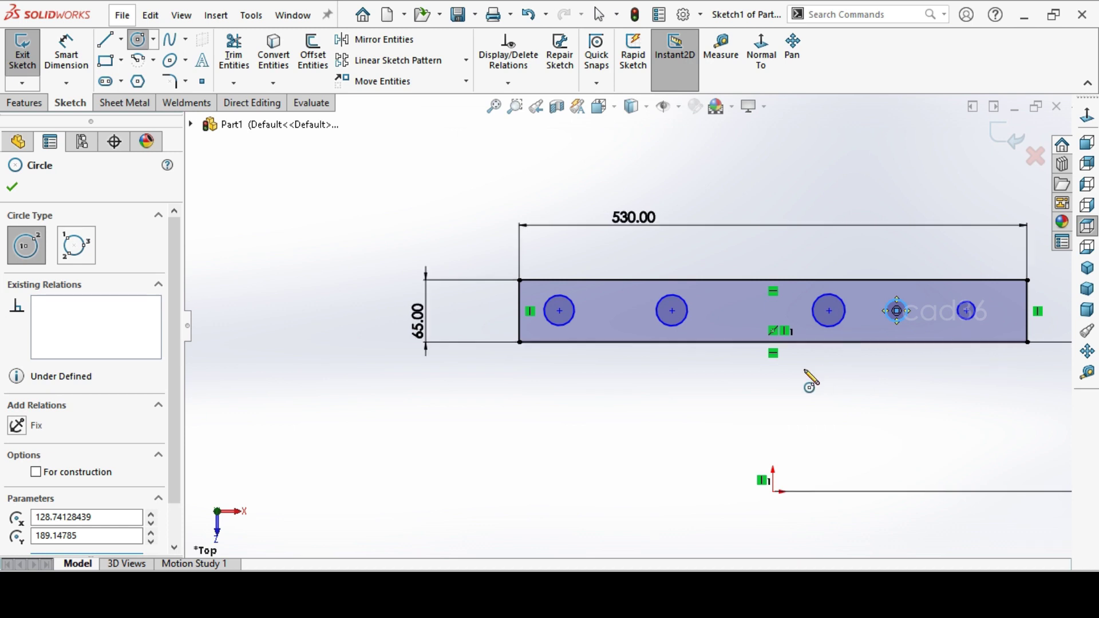
key("Escape")
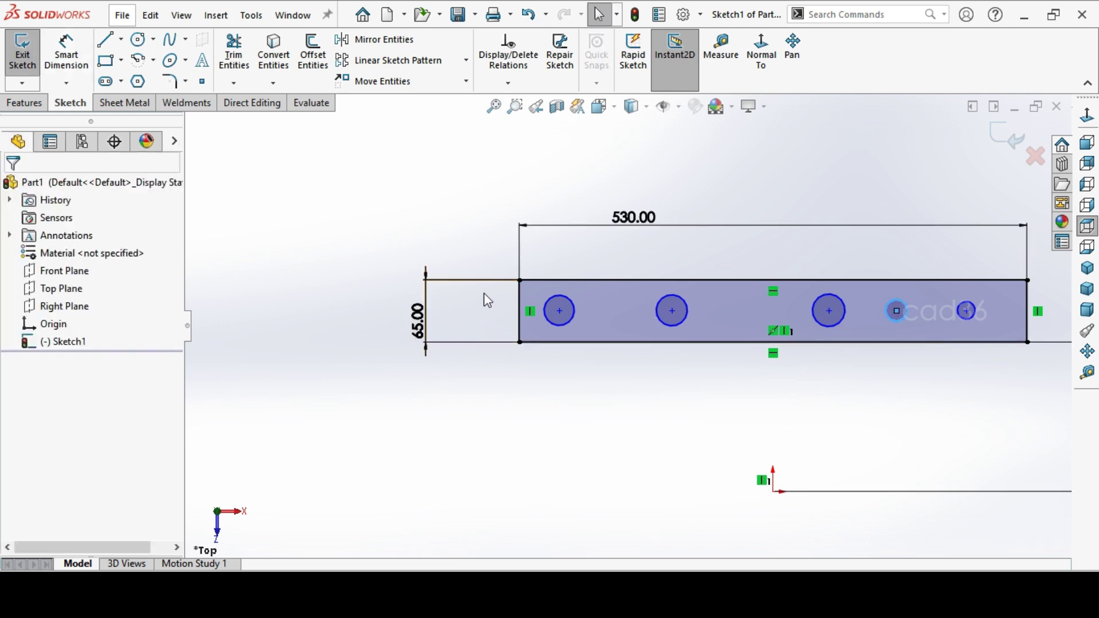
Make all five circles equal in size, then bring up chute.pdf again.
left_click(966, 320, "ctrl")
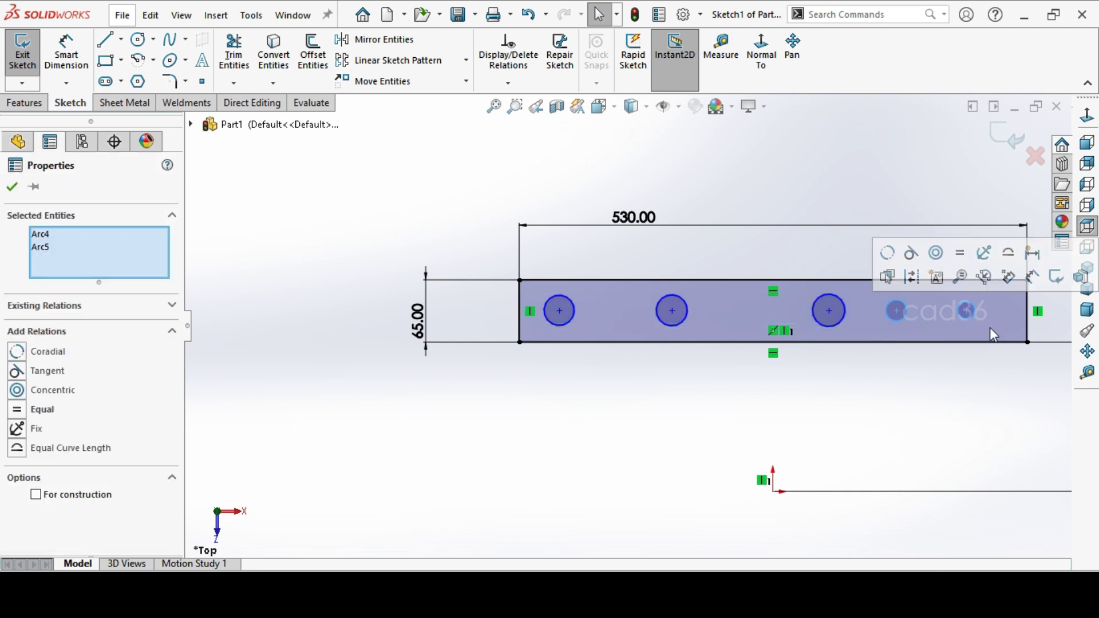
left_click(993, 332, "ctrl")
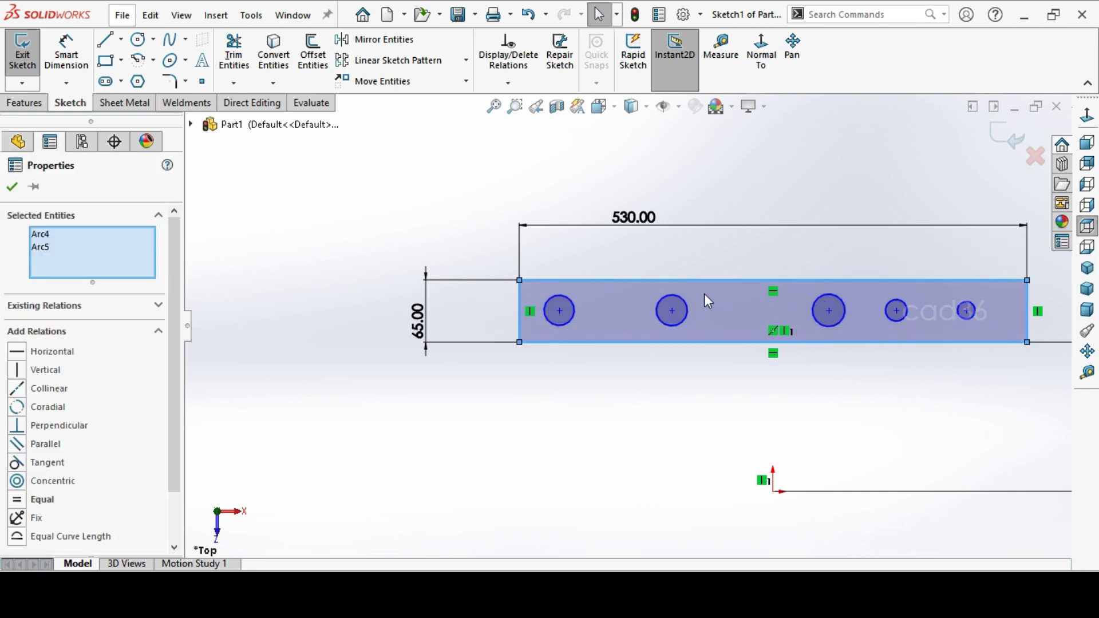
left_click(553, 294, "ctrl")
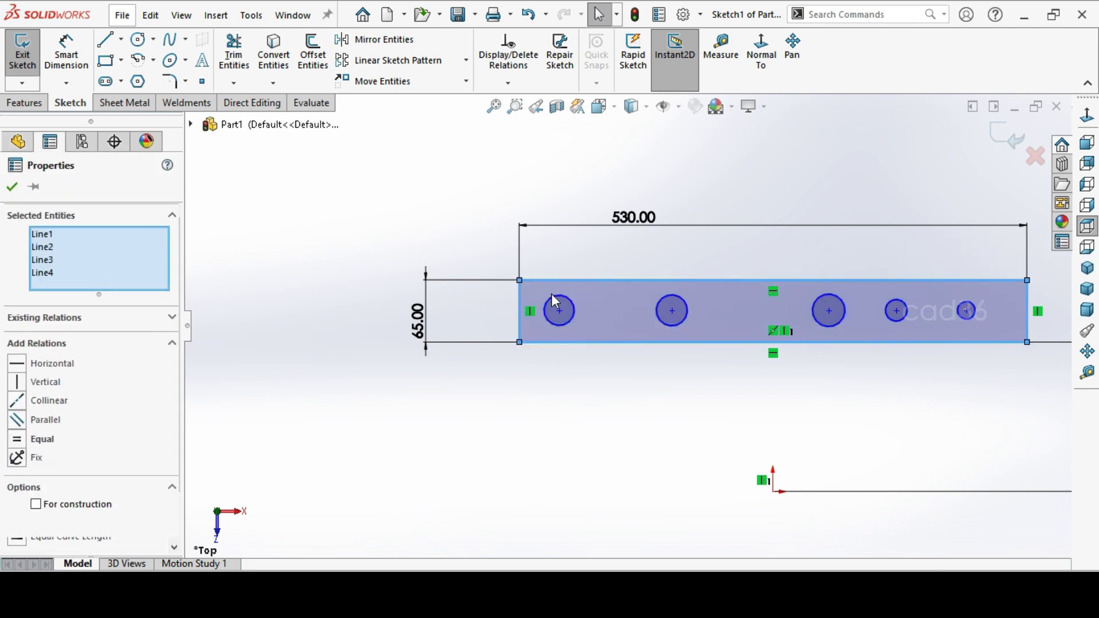
left_click(488, 303)
left_click_drag(491, 290, 998, 368)
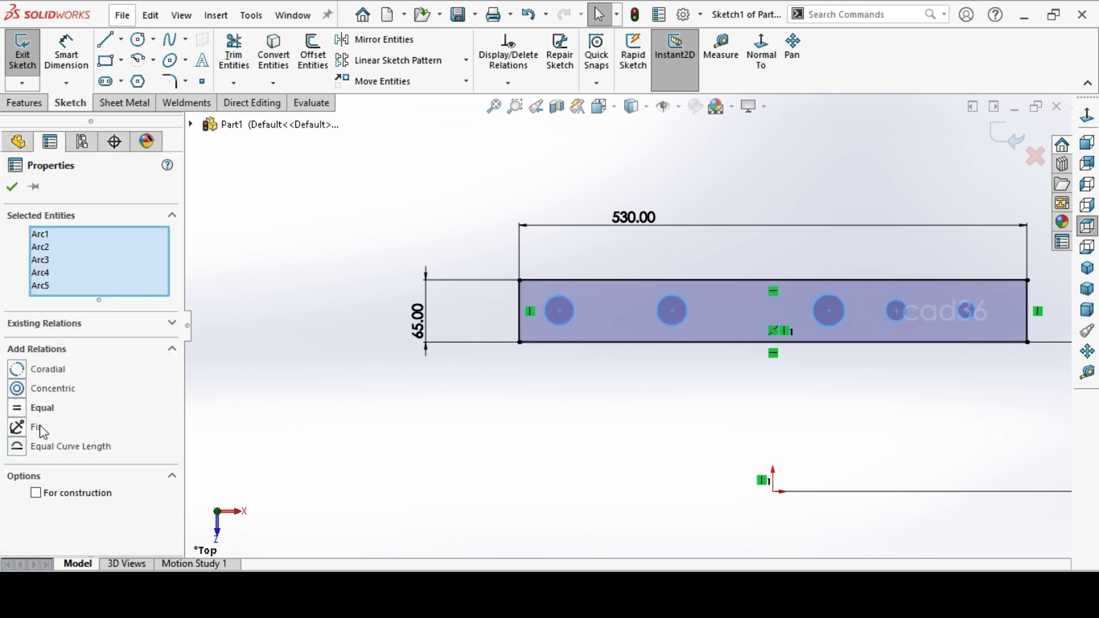
left_click(458, 388)
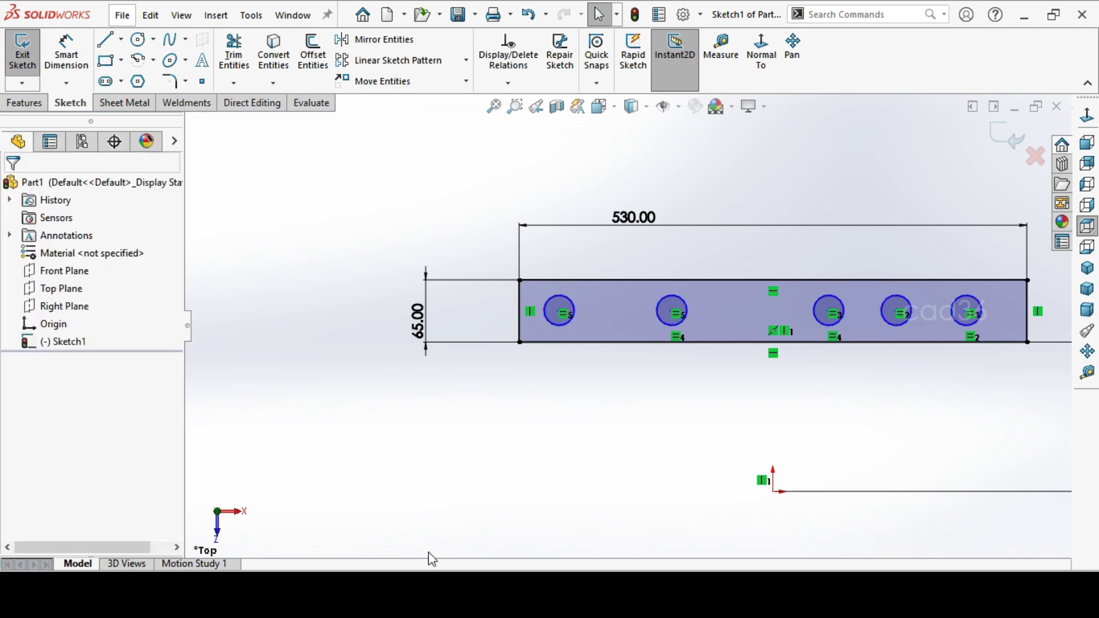
key("alt+Tab")
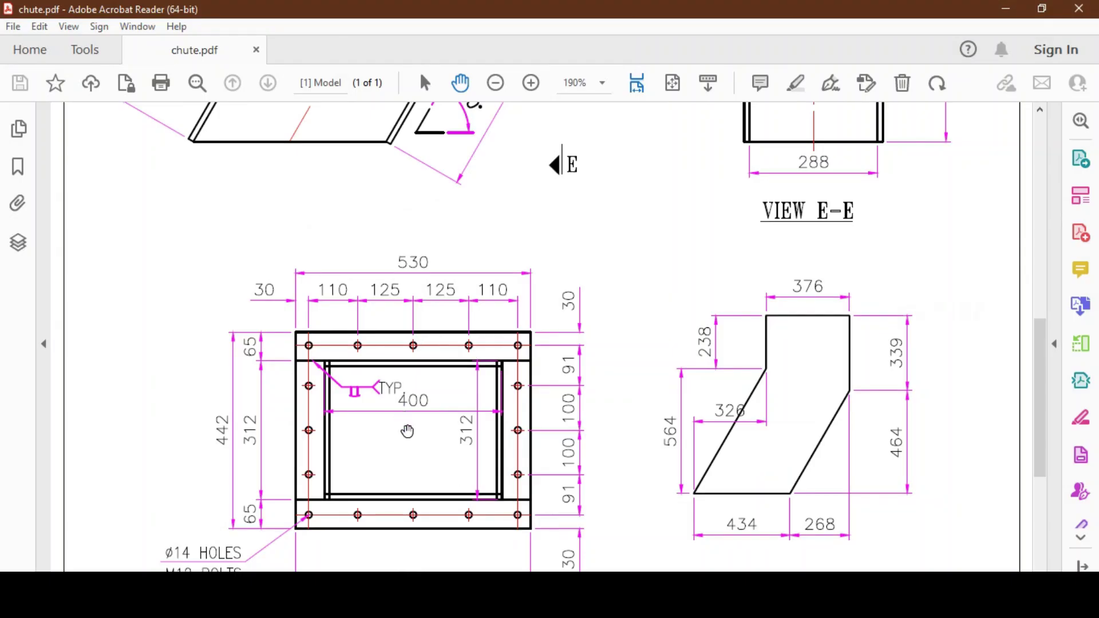
left_click_drag(410, 431, 419, 397)
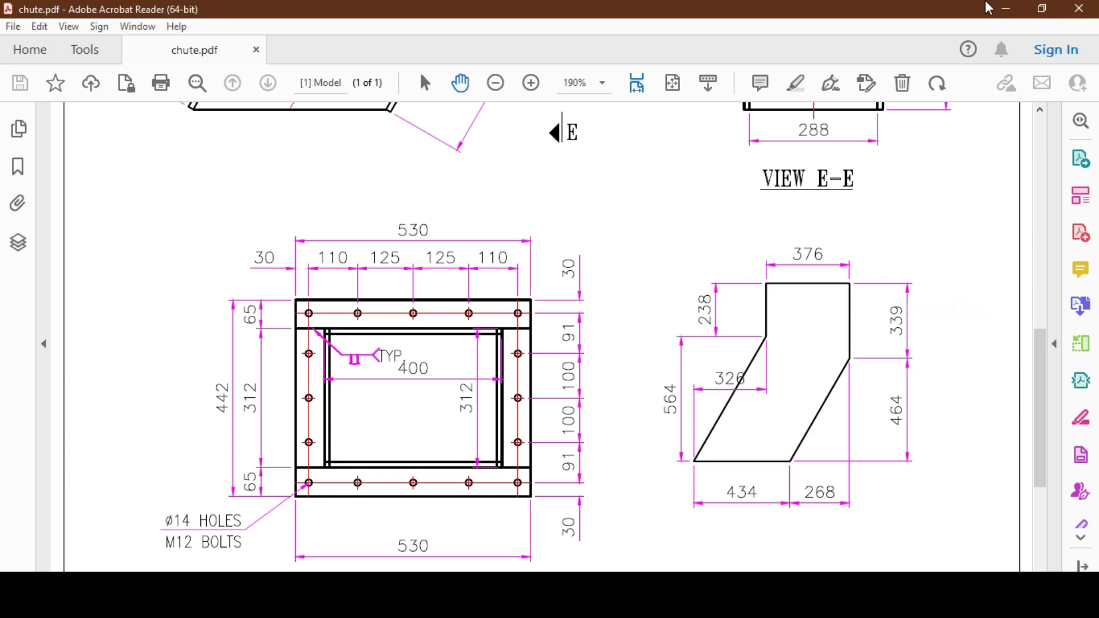
Dimension the first hole circle to Ø14 mm, then switch back to chute.pdf.
left_click(1006, 8)
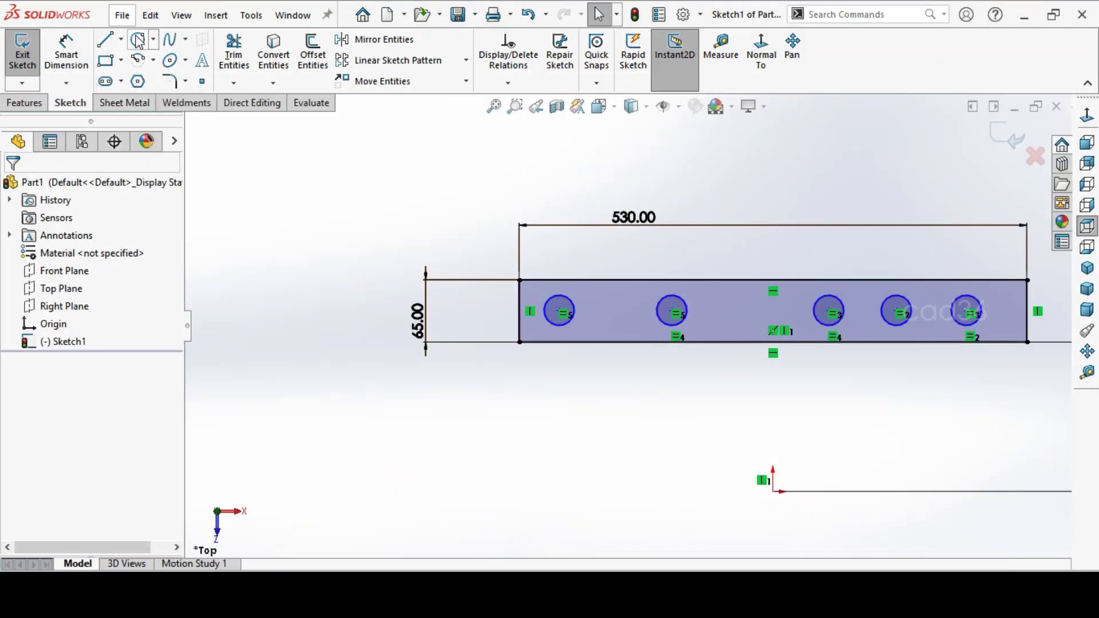
left_click(66, 54)
left_click(574, 307)
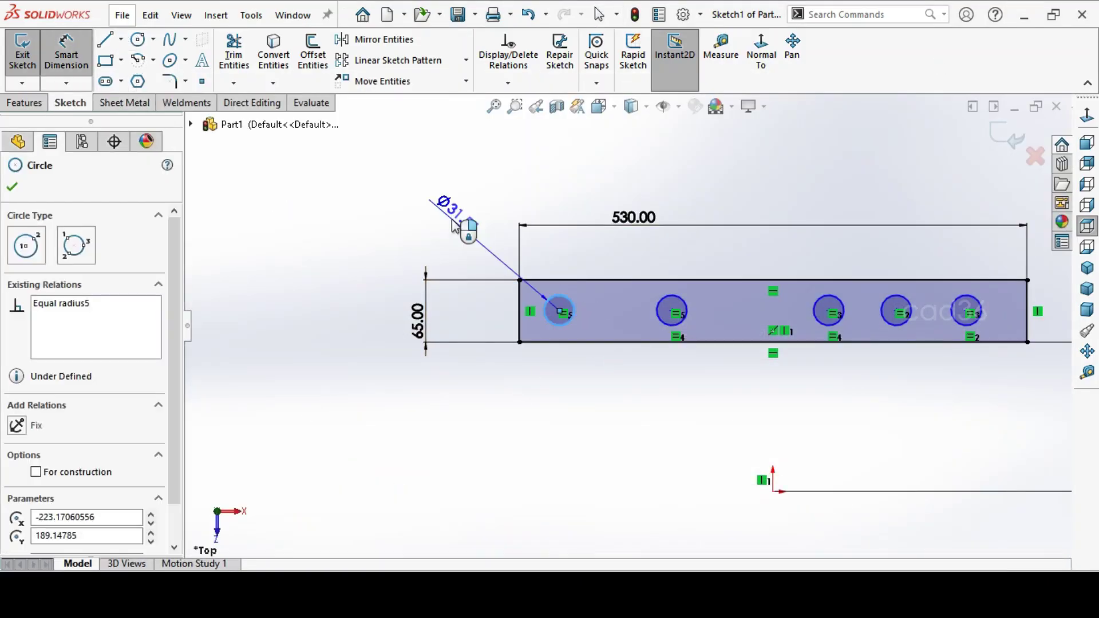
left_click(444, 211)
type("14")
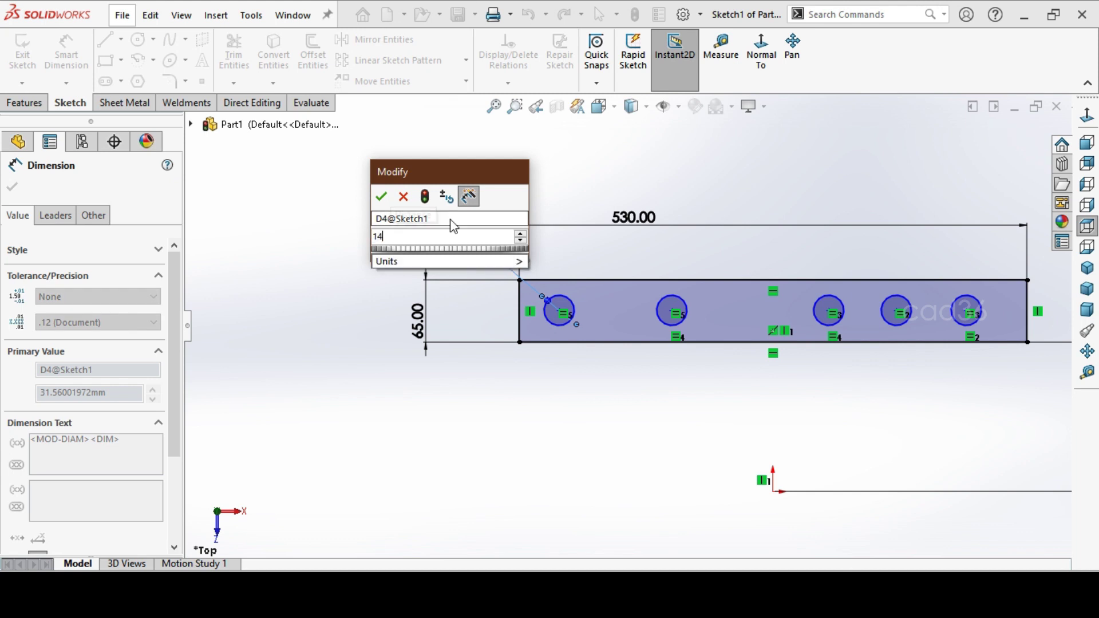
key("Return")
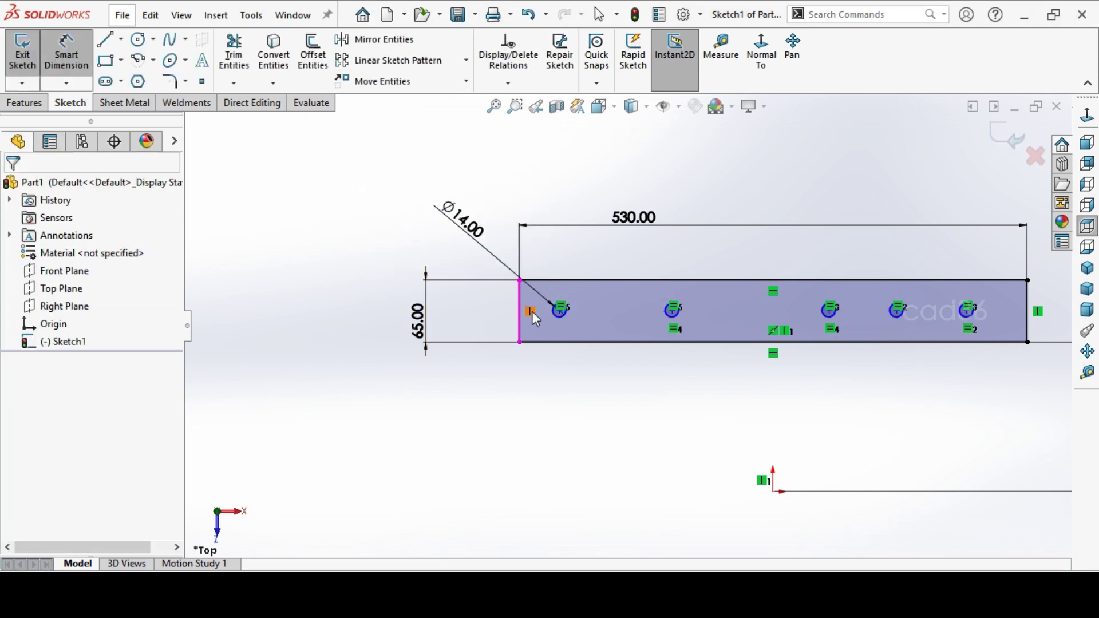
key("alt+Tab")
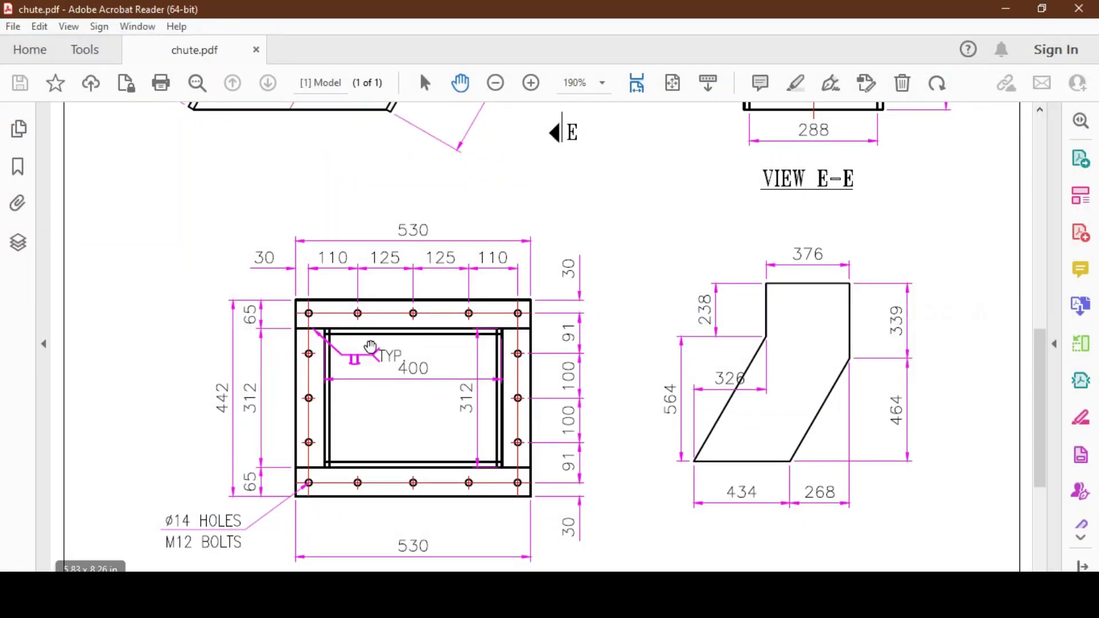
Place the first hole 30 mm from the bar's left edge.
left_click(1022, 9)
left_click_drag(559, 309, 533, 313)
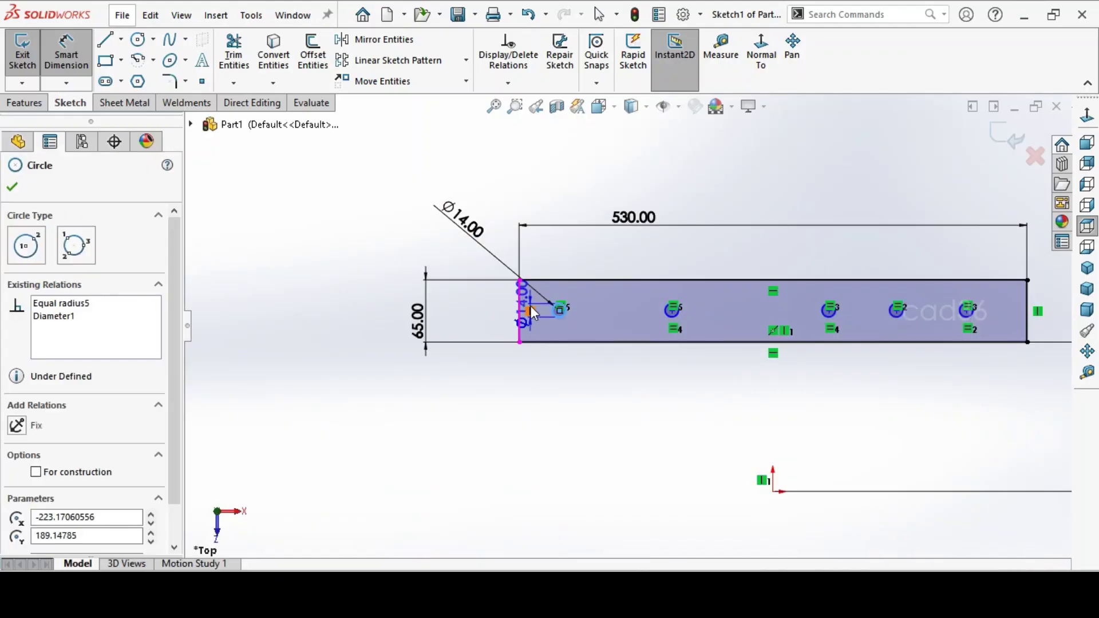
left_click(519, 309)
left_click(559, 309)
left_click(552, 264)
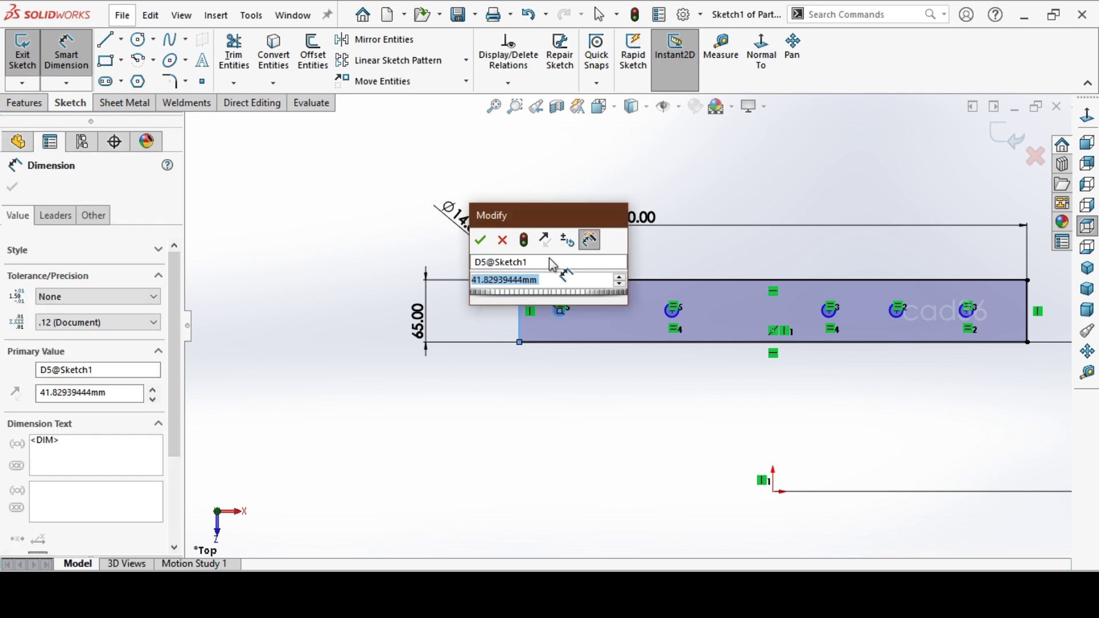
type("30")
key("Return")
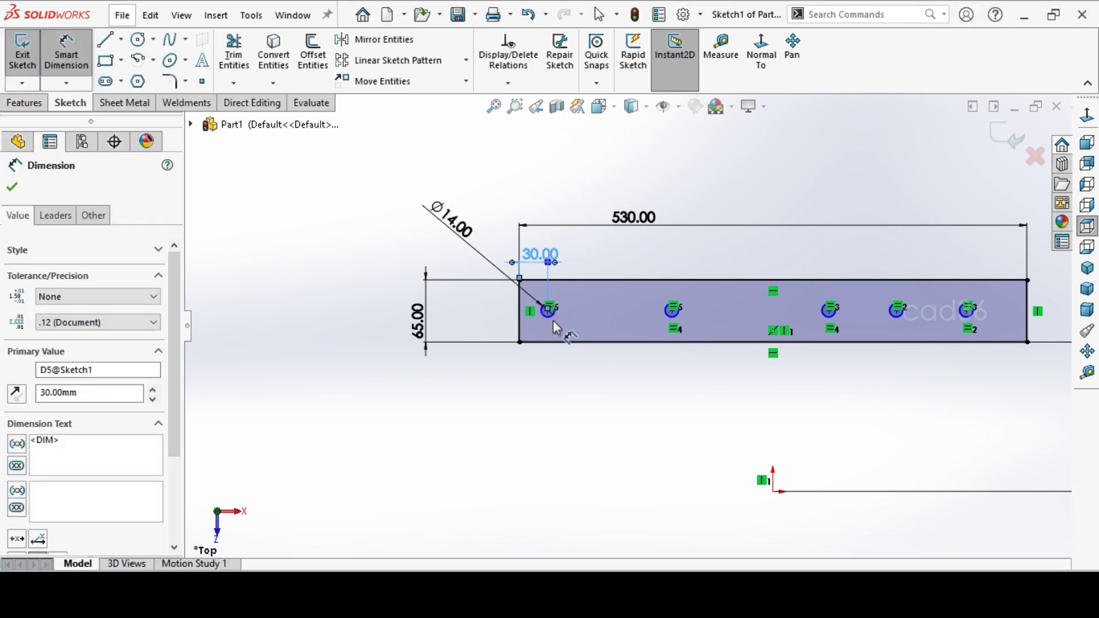
Dimension the first two hole spacings at 110 mm and 125 mm.
left_click(552, 317)
left_click(671, 312)
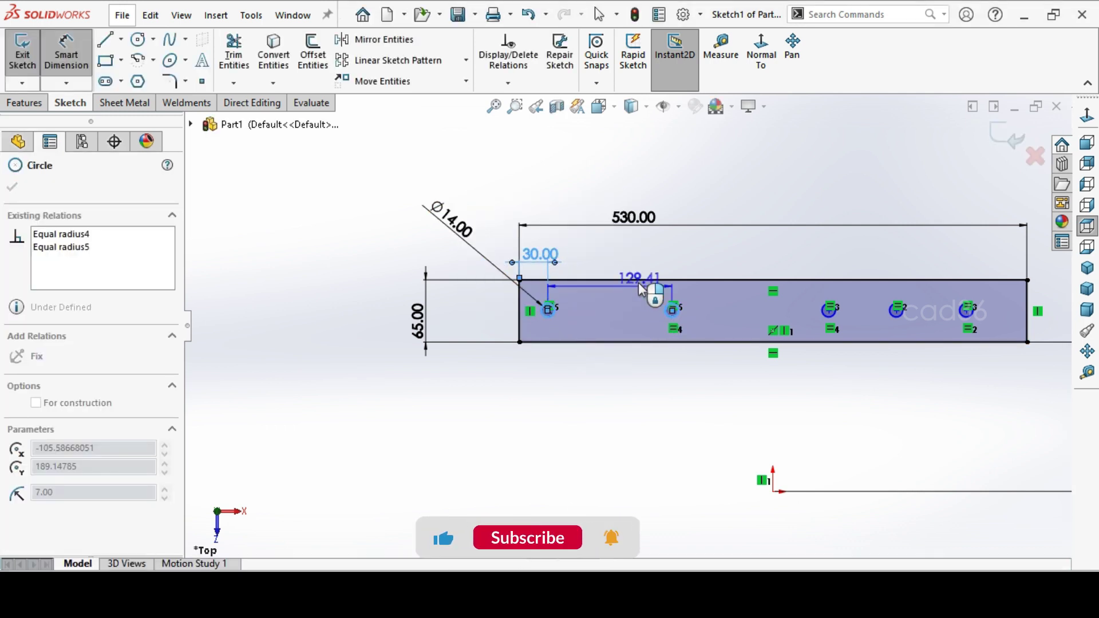
left_click(628, 260)
key("Return")
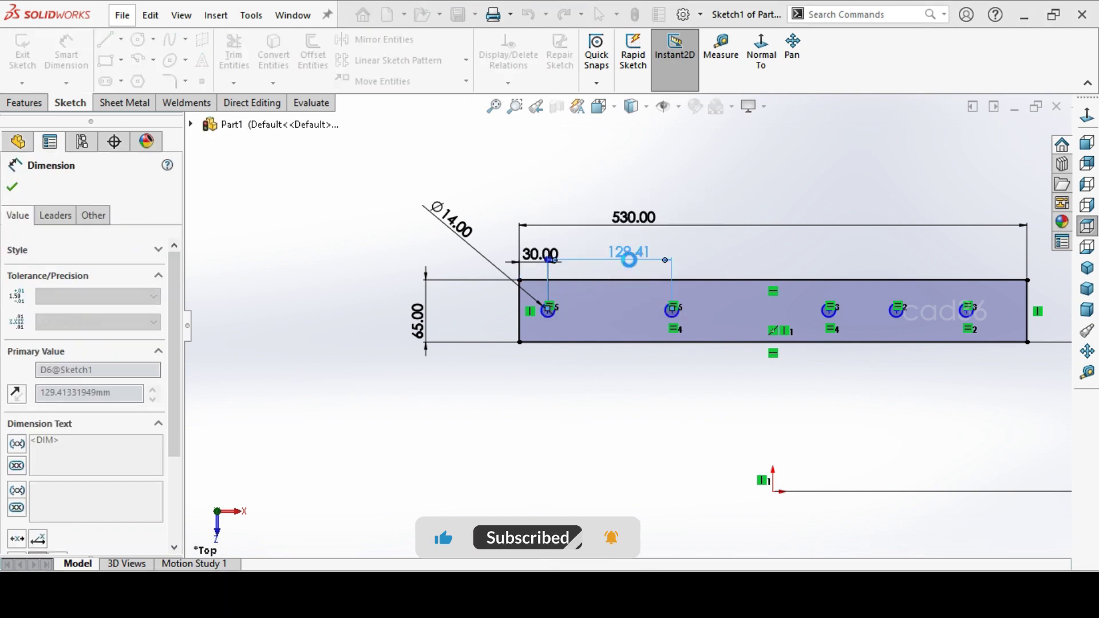
left_click(660, 313)
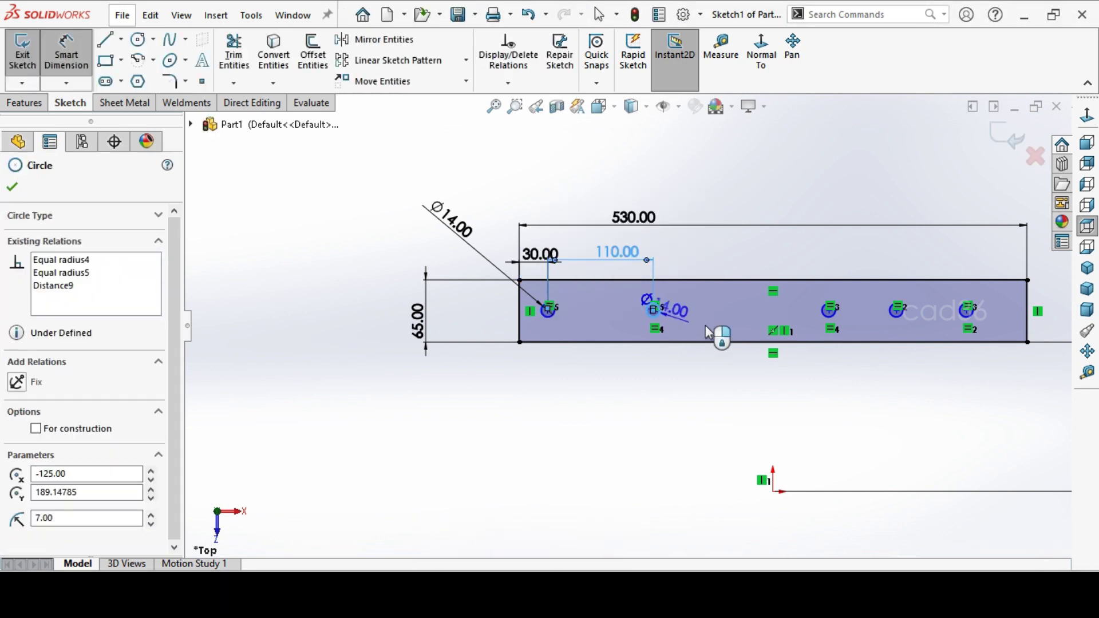
left_click(827, 314)
left_click(744, 255)
type("125")
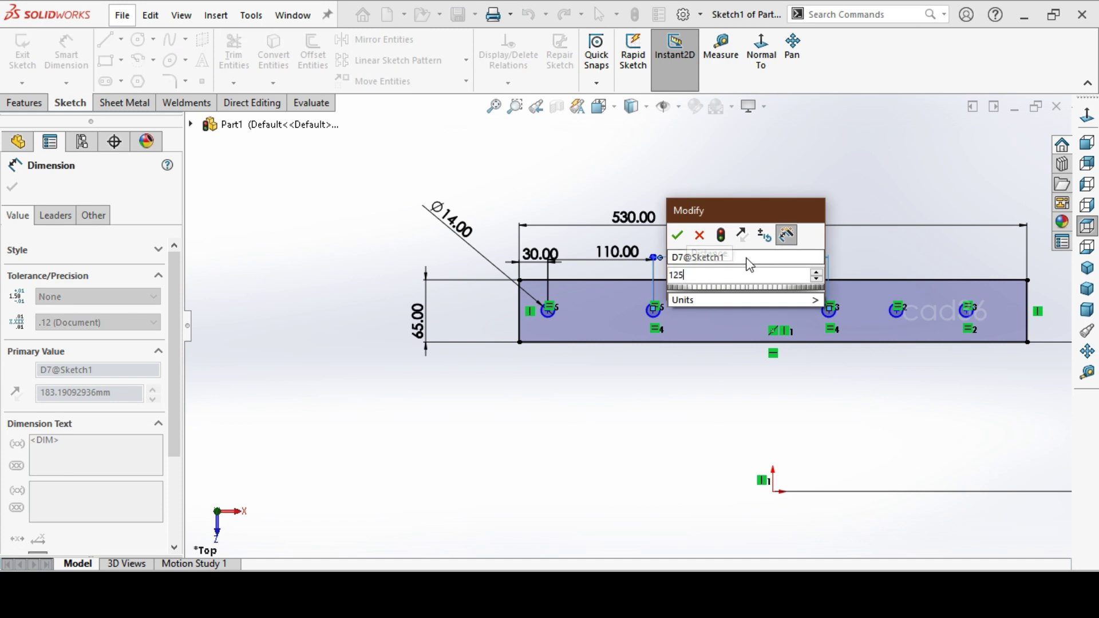
key("Return")
Dimension the remaining hole spacings at 125 mm and 110 mm.
left_click(782, 316)
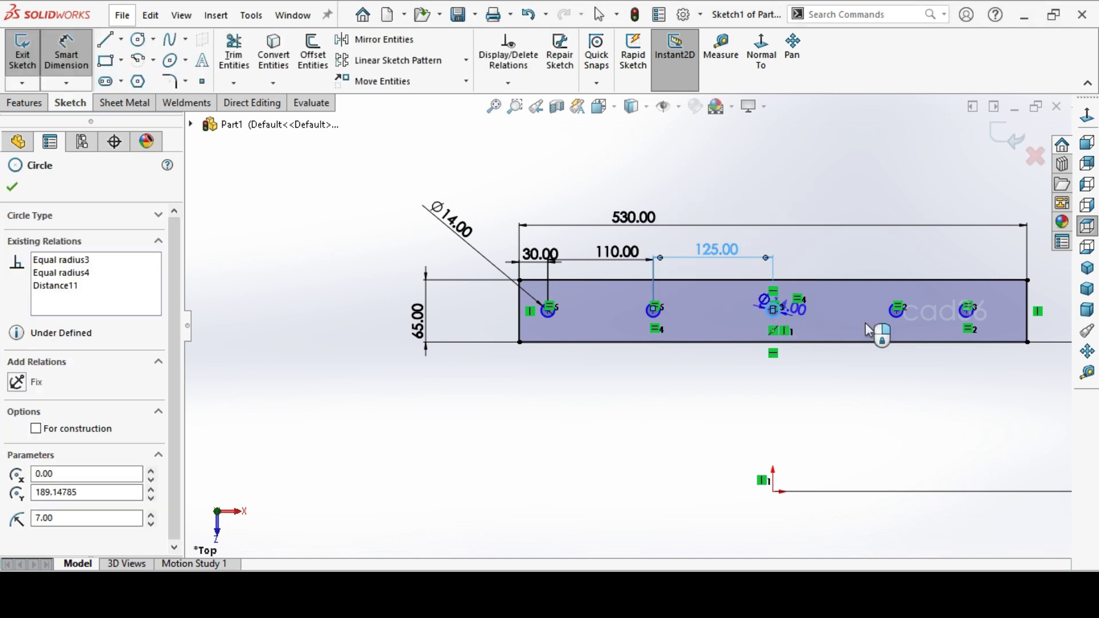
left_click(896, 312)
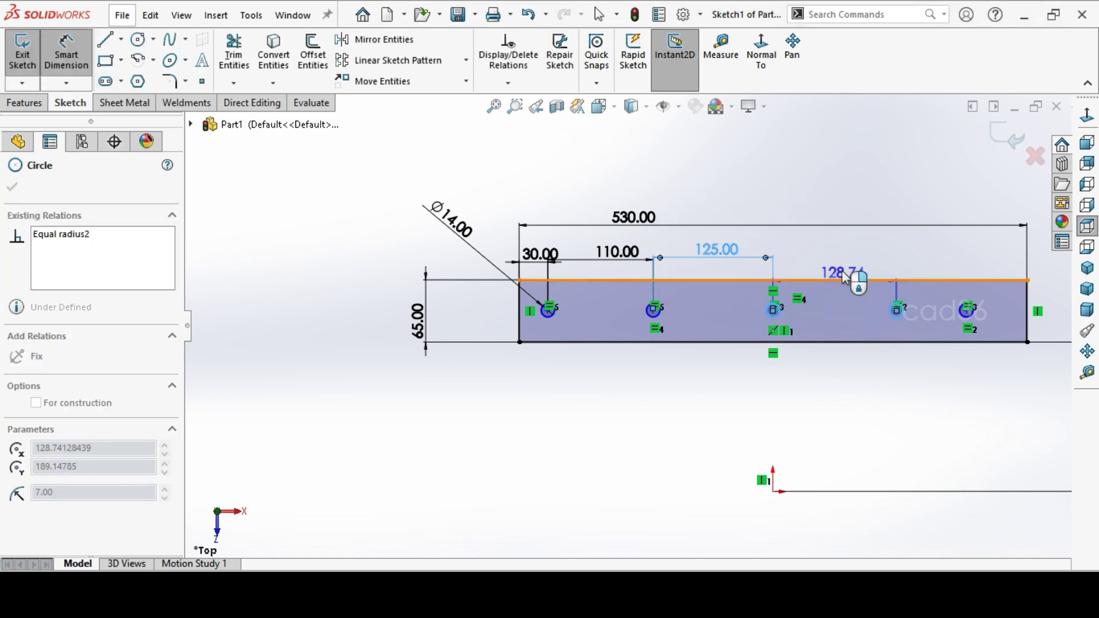
left_click(842, 271)
type("125")
key("Return")
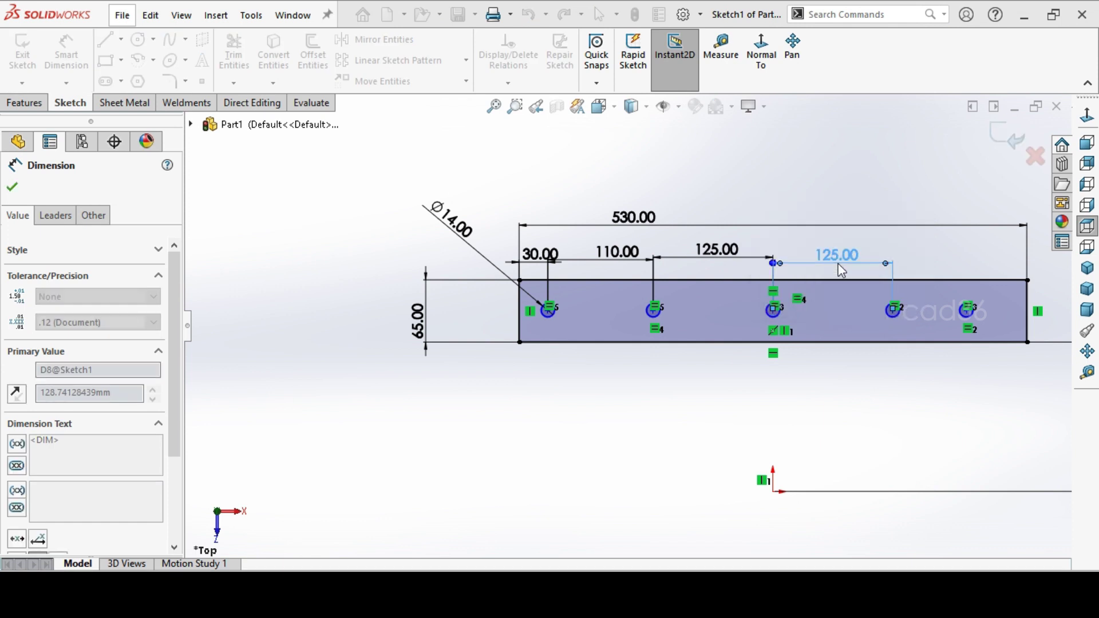
left_click(896, 323)
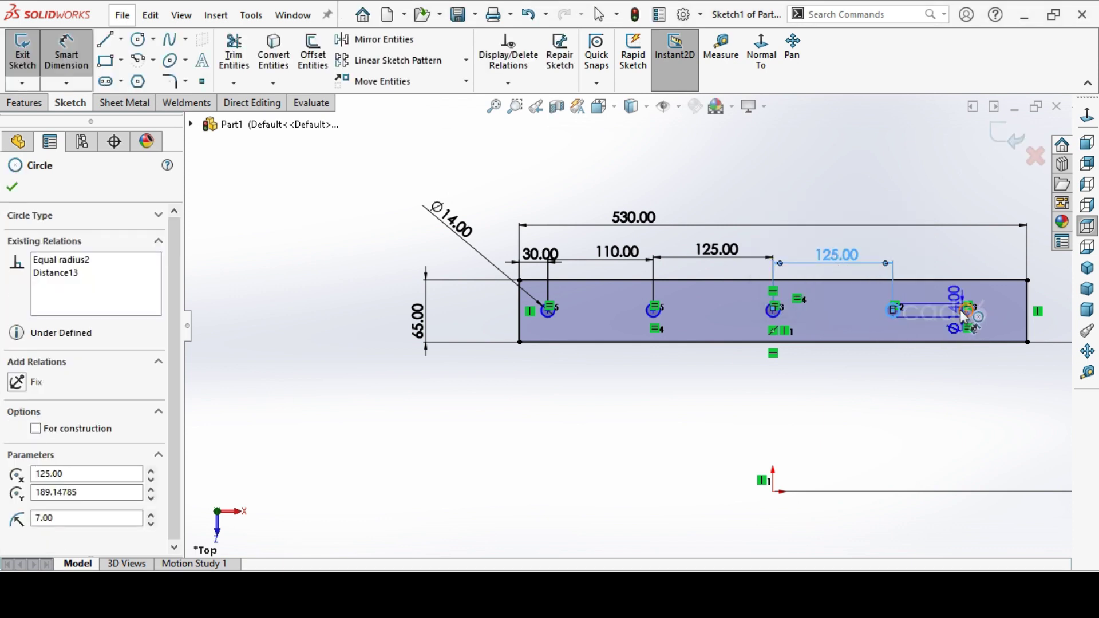
left_click(967, 309)
left_click(914, 264)
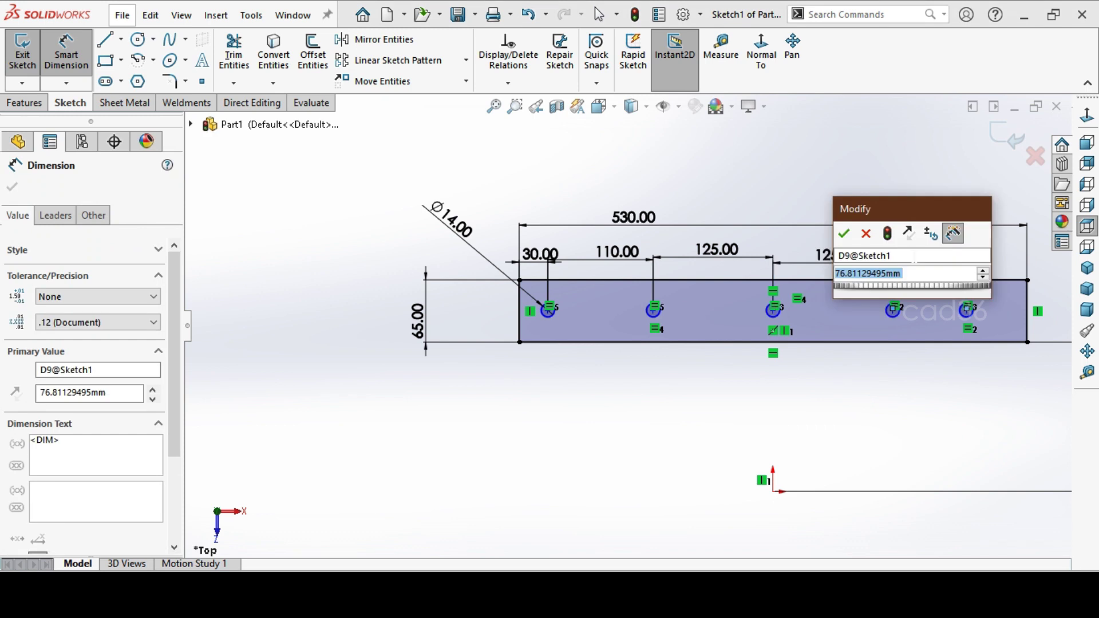
type("110")
key("Return")
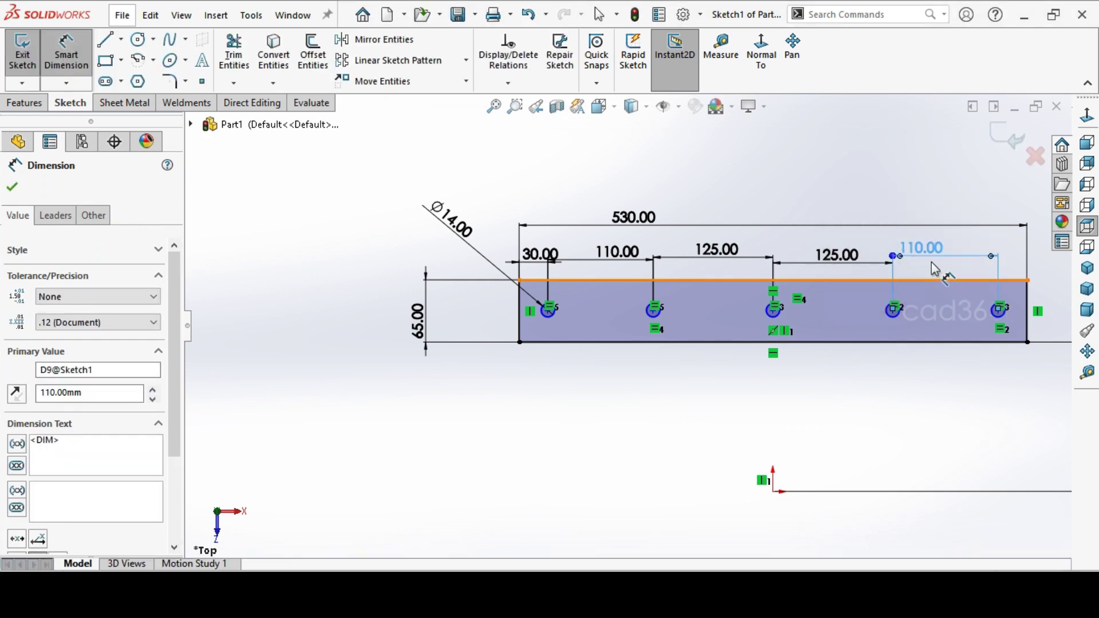
Exit dimensioning and compare the sketch against the chute drawing.
right_click(833, 164)
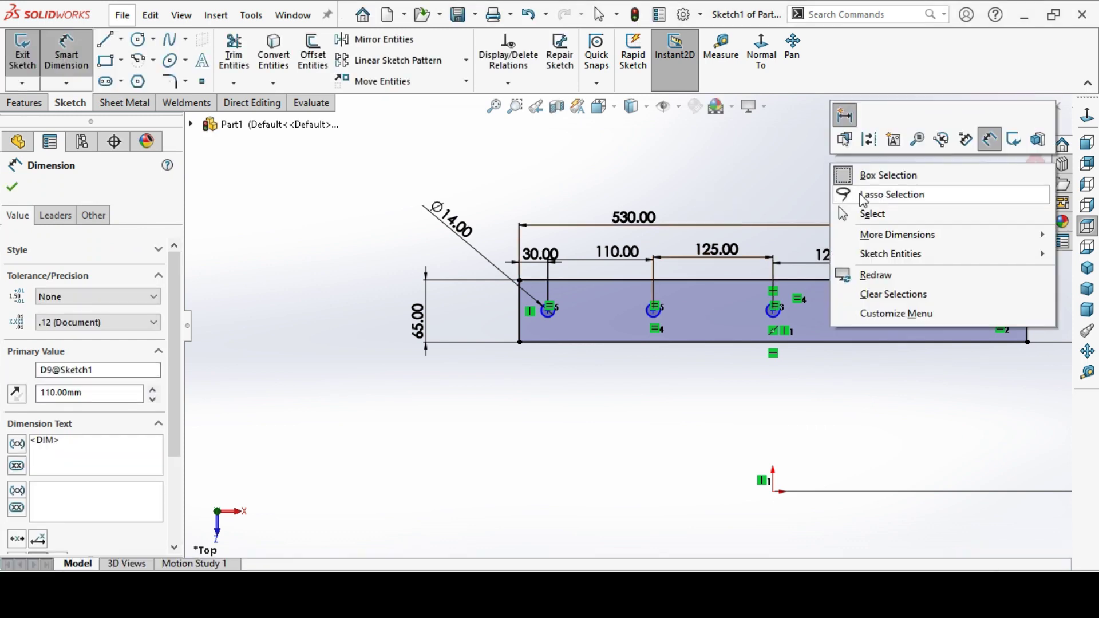
left_click(846, 212)
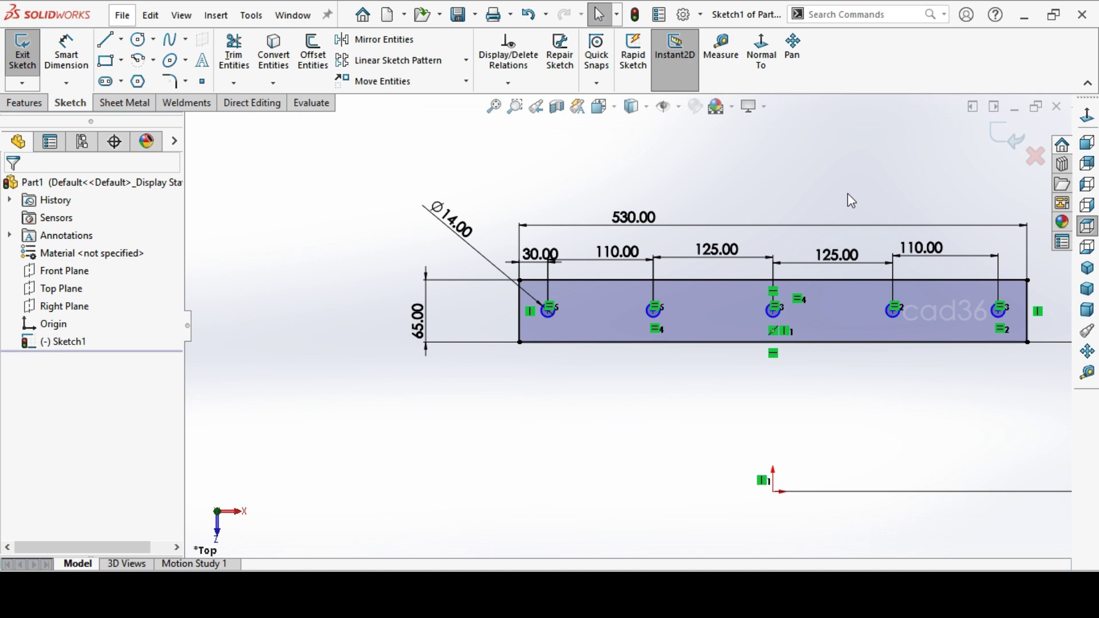
key("alt+Tab")
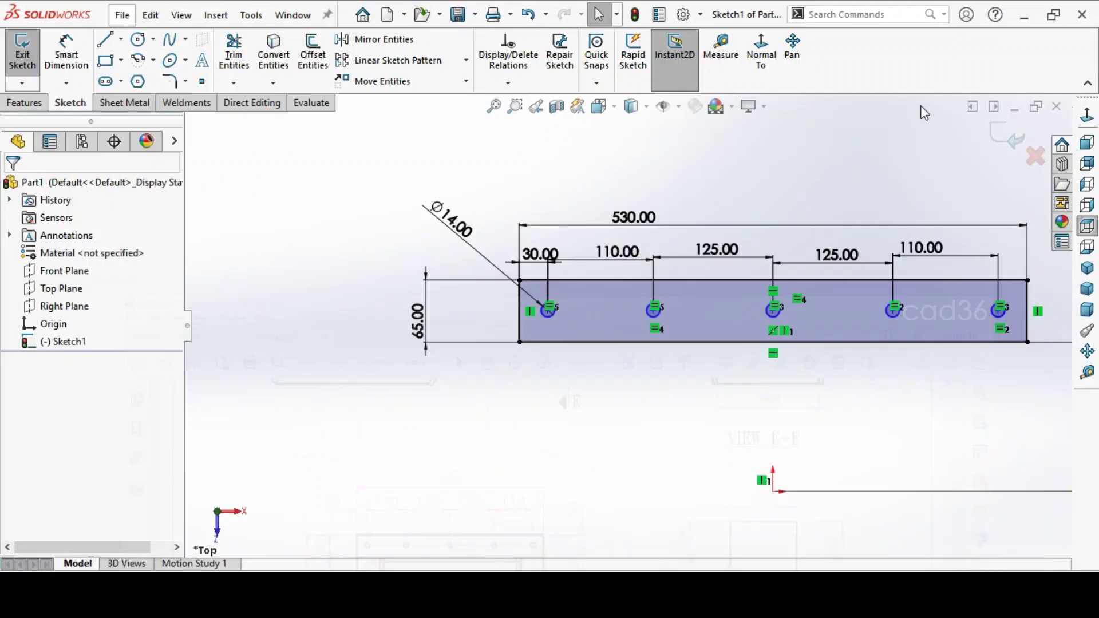
Dimension the leftmost hole 30 mm below the bar's top edge.
left_click(1005, 9)
left_click(69, 54)
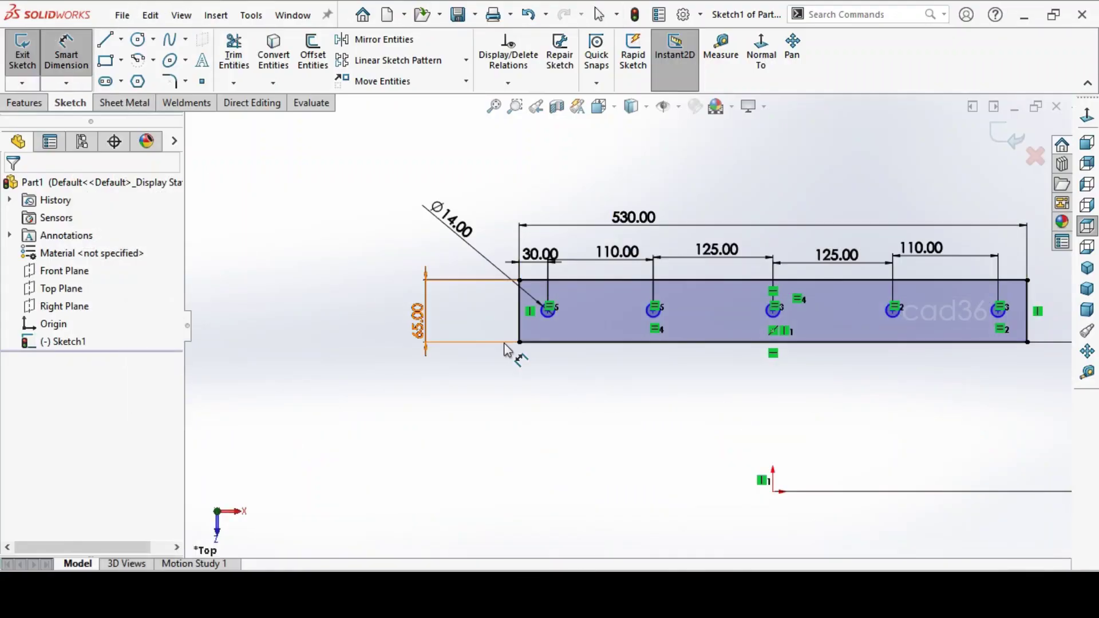
left_click(553, 320)
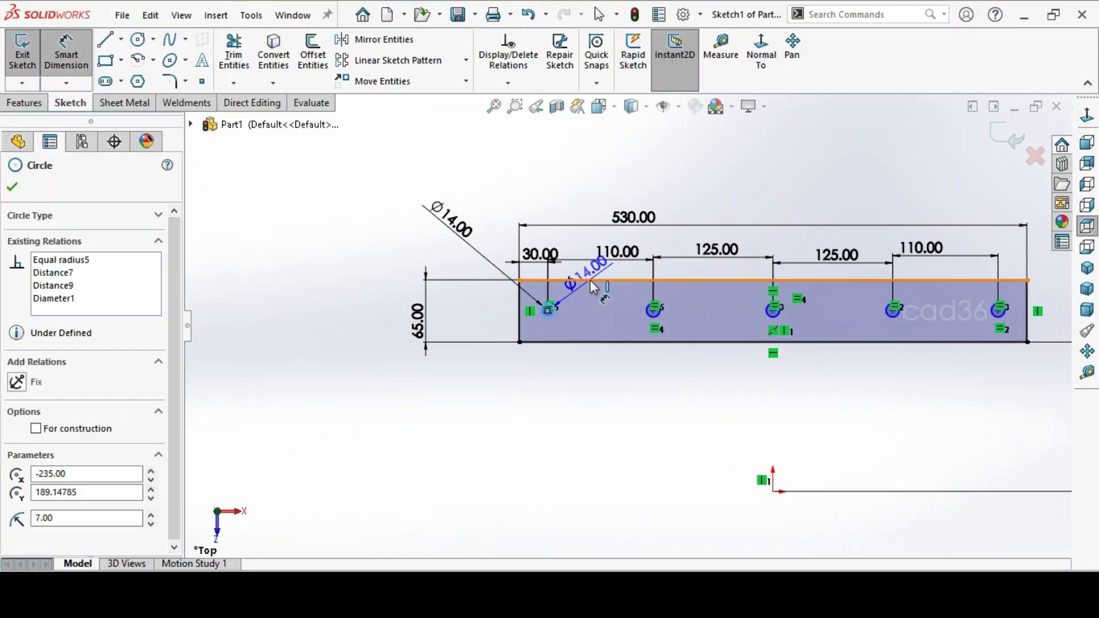
left_click(572, 280)
left_click(473, 295)
type("30")
key("Return")
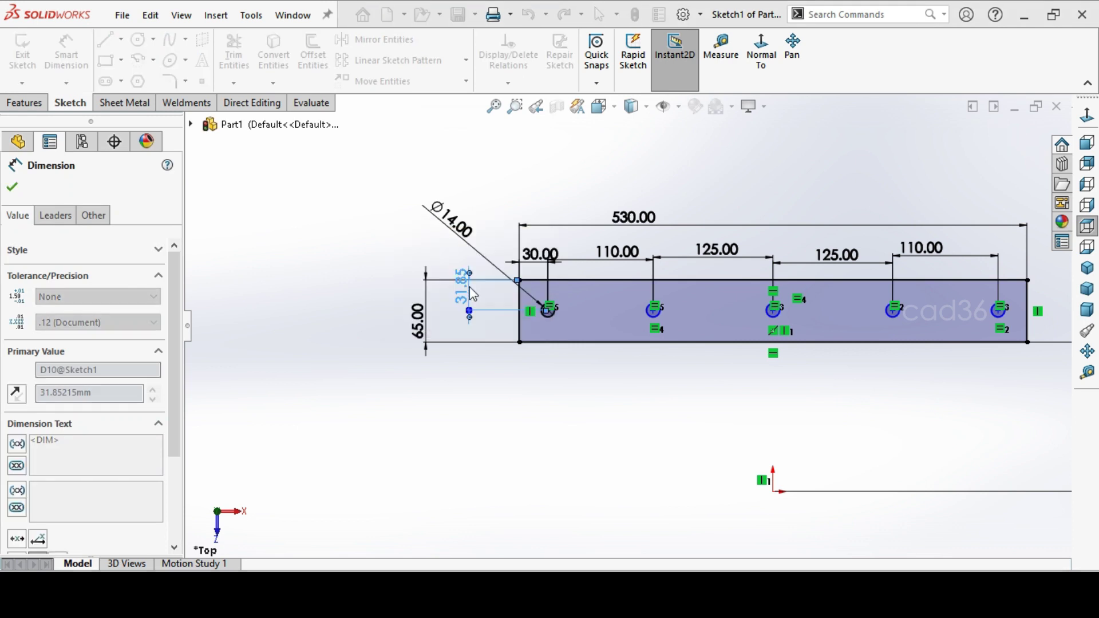
right_click(604, 401)
left_click(633, 432)
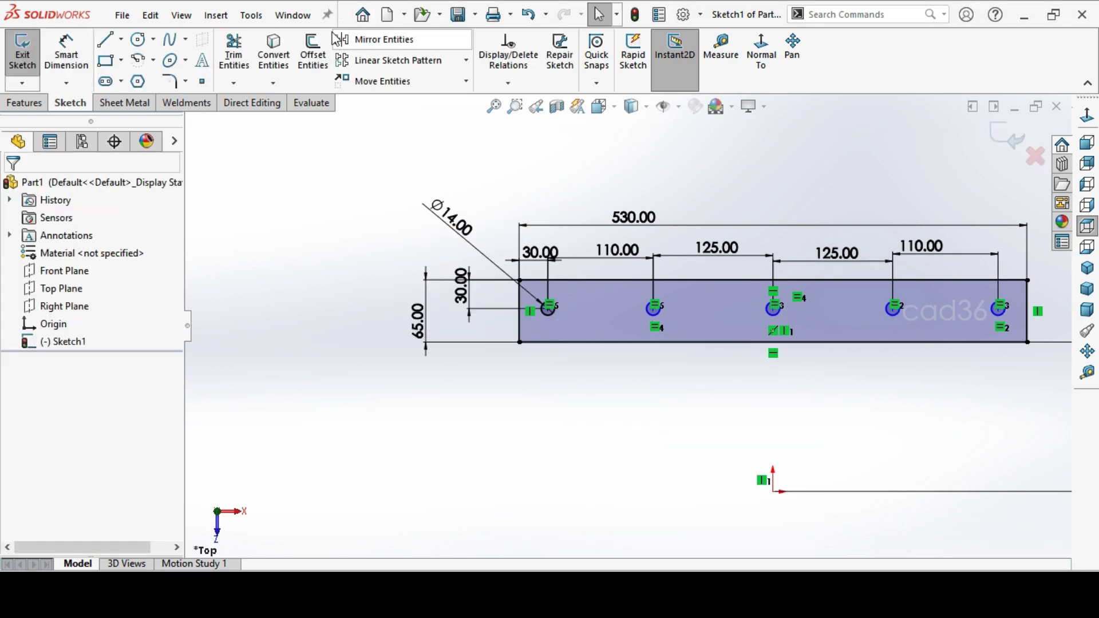
left_click(24, 103)
Extrude the sketch 10 mm thick with the direction reversed.
left_click(28, 54)
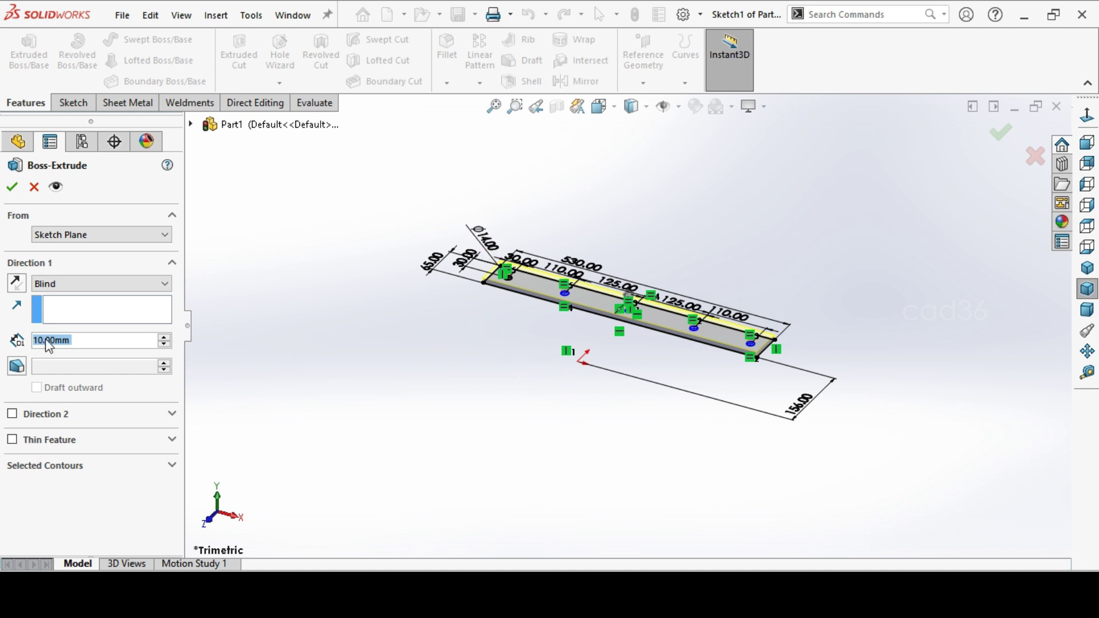
left_click(24, 292)
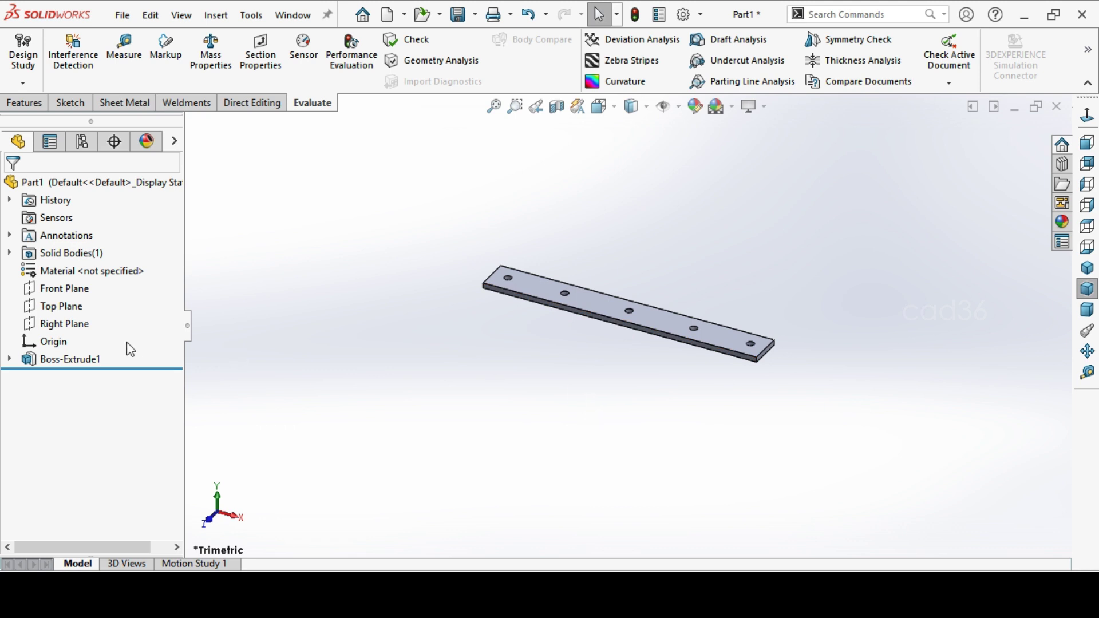
Mirror the Boss-Extrude1 body about the Front Plane with Merge solids unchecked.
left_click(24, 103)
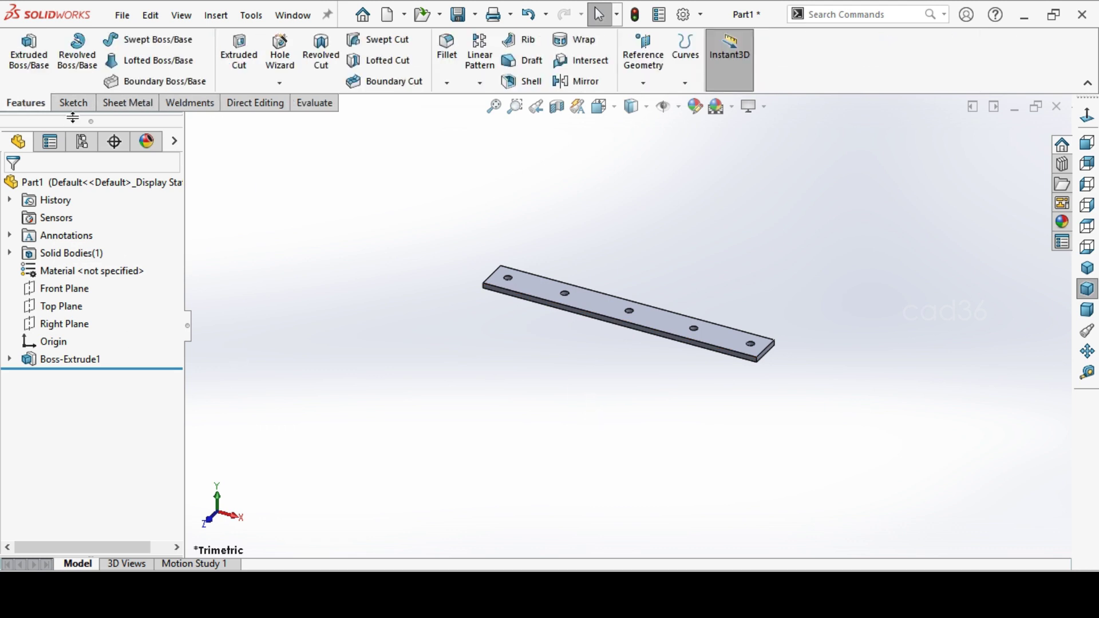
left_click(578, 82)
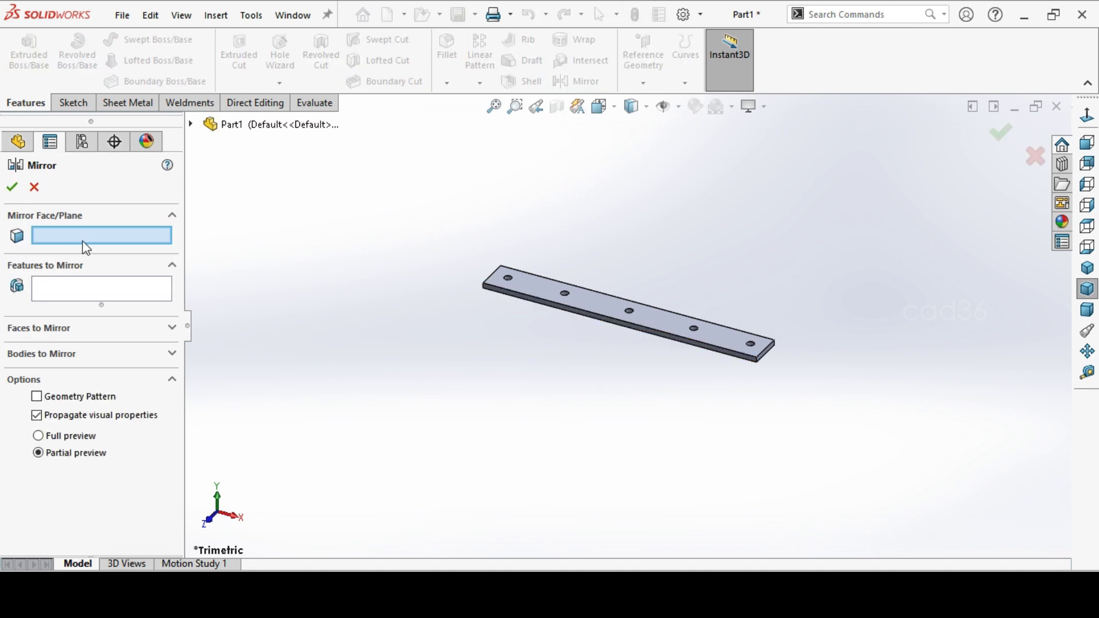
left_click(192, 125)
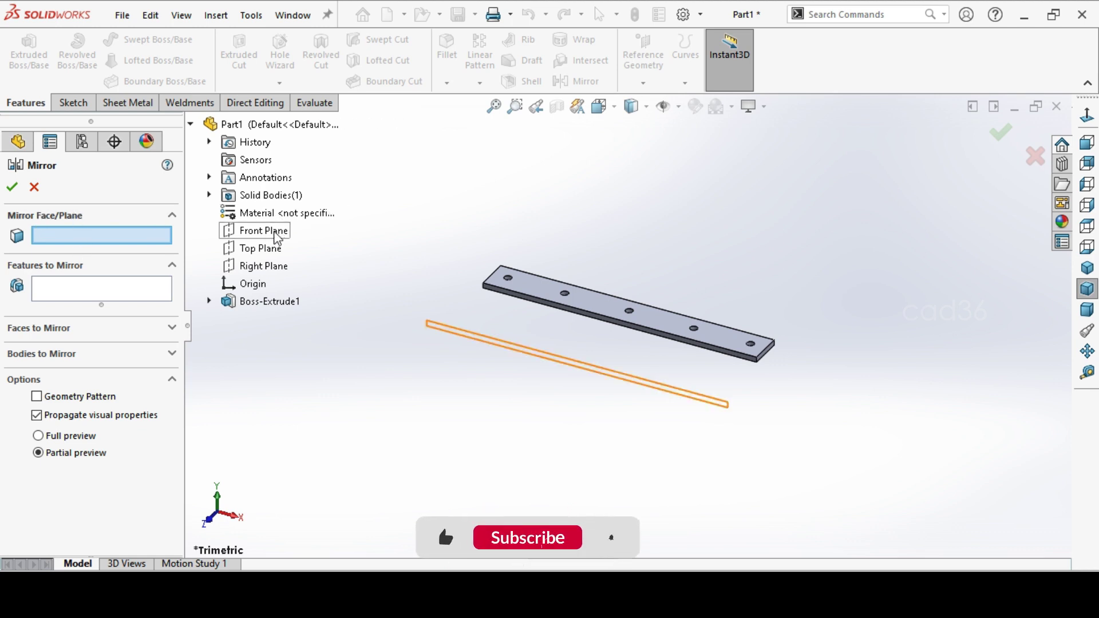
left_click(278, 234)
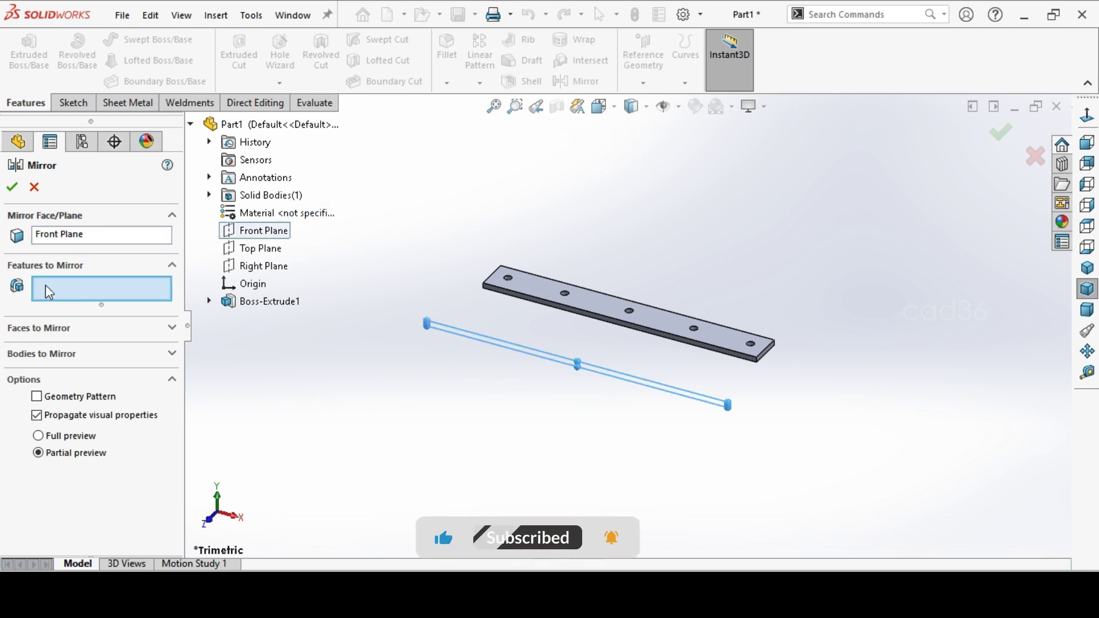
left_click(172, 265)
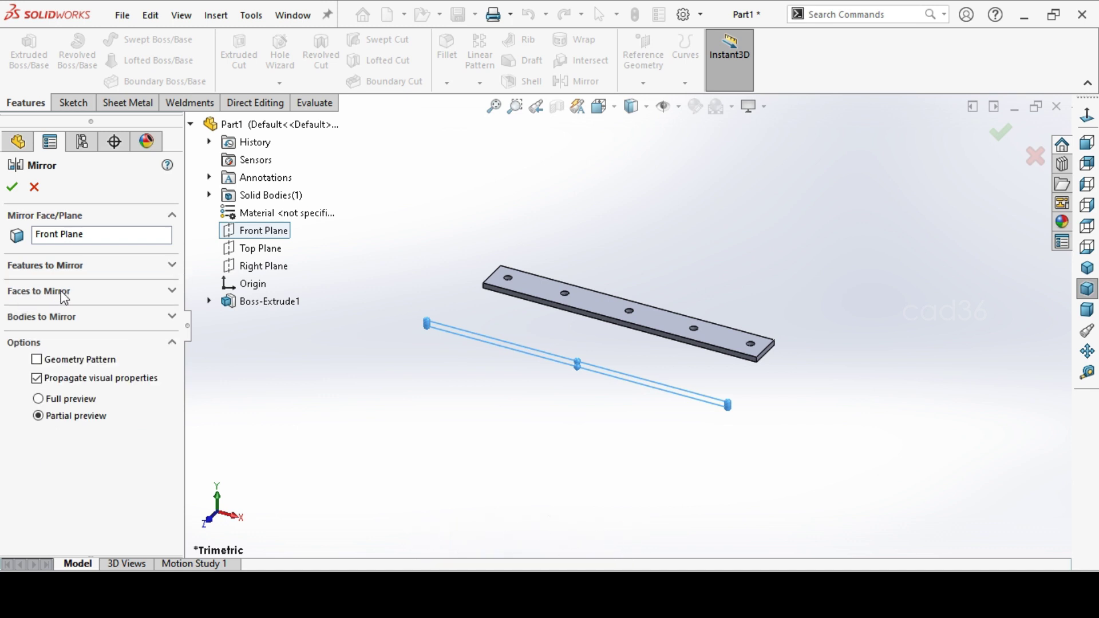
left_click(173, 317)
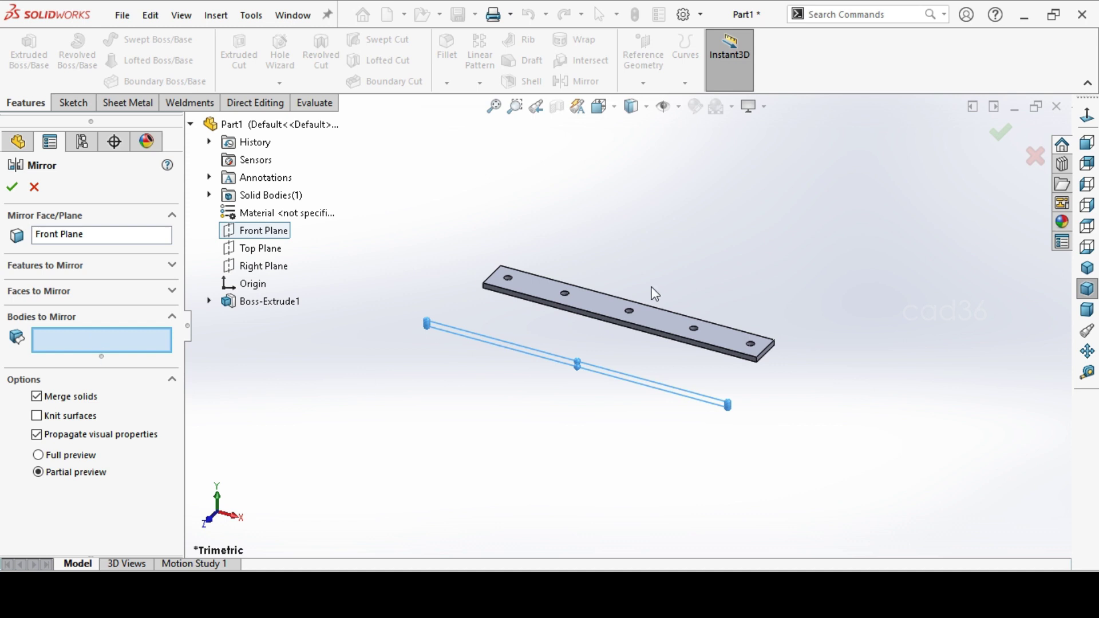
left_click(650, 318)
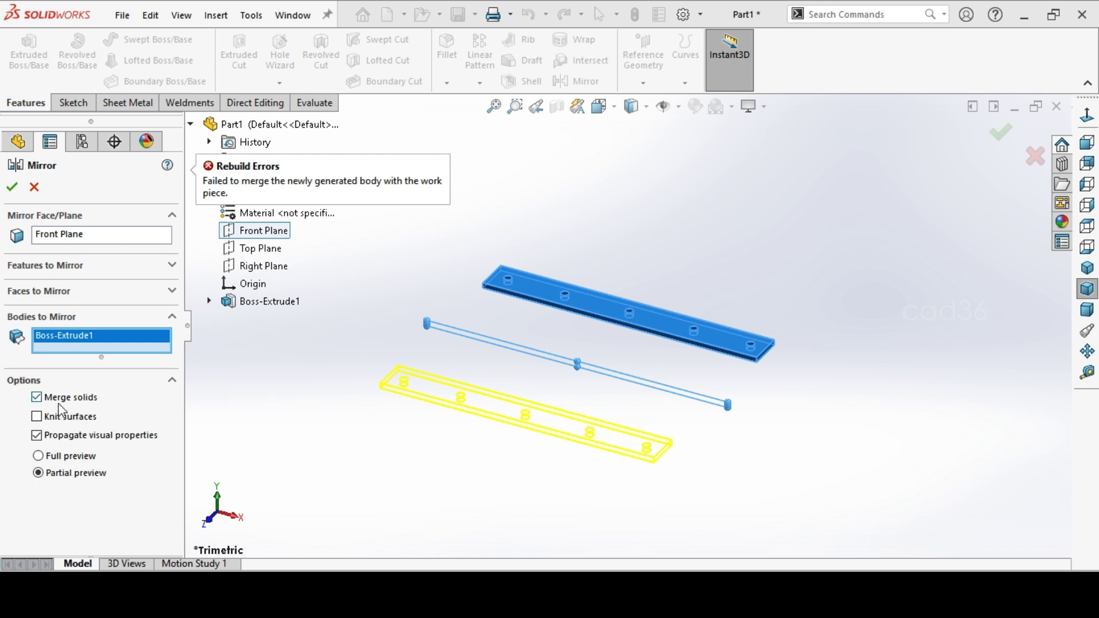
left_click(37, 398)
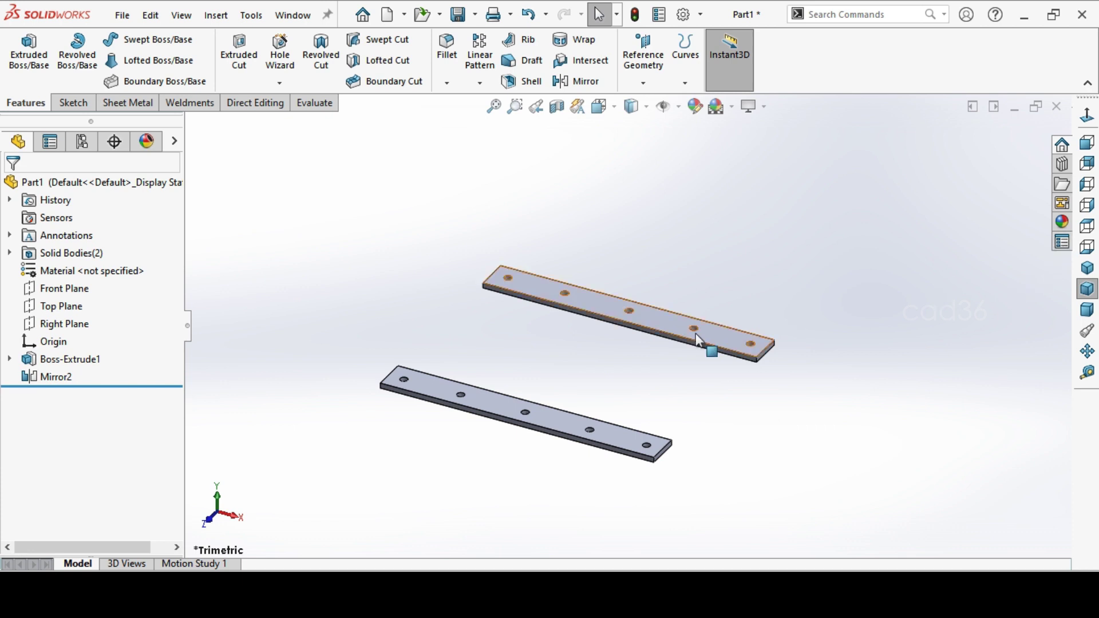
Sketch a rectangle on the upper bar's face from its lower-left corner to the bottom flange edge, then view chute.pdf.
left_click(712, 333)
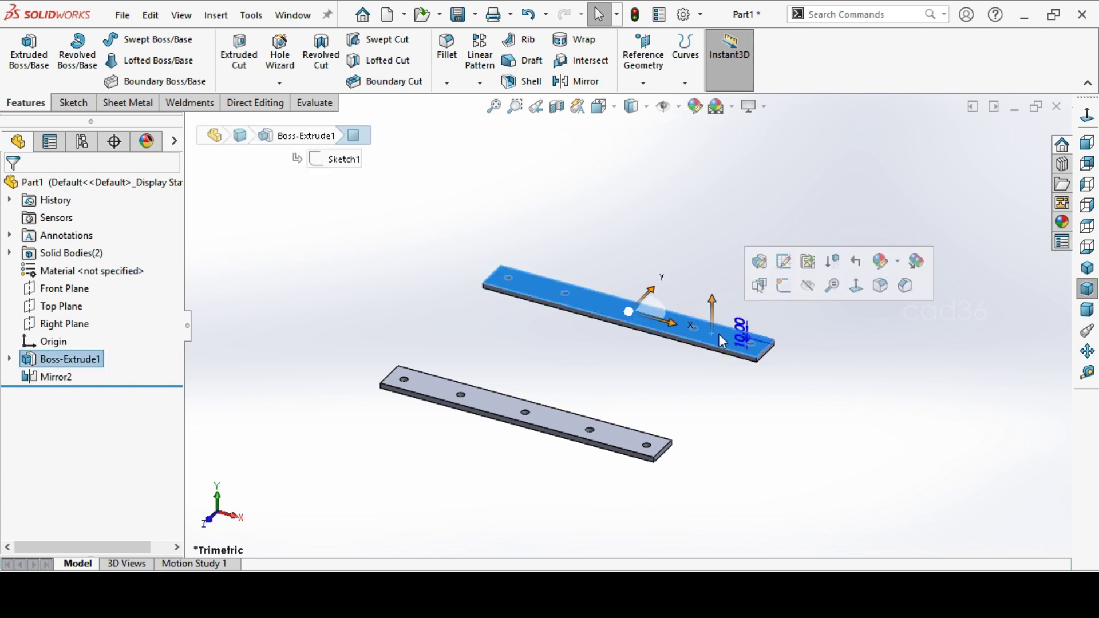
left_click(784, 286)
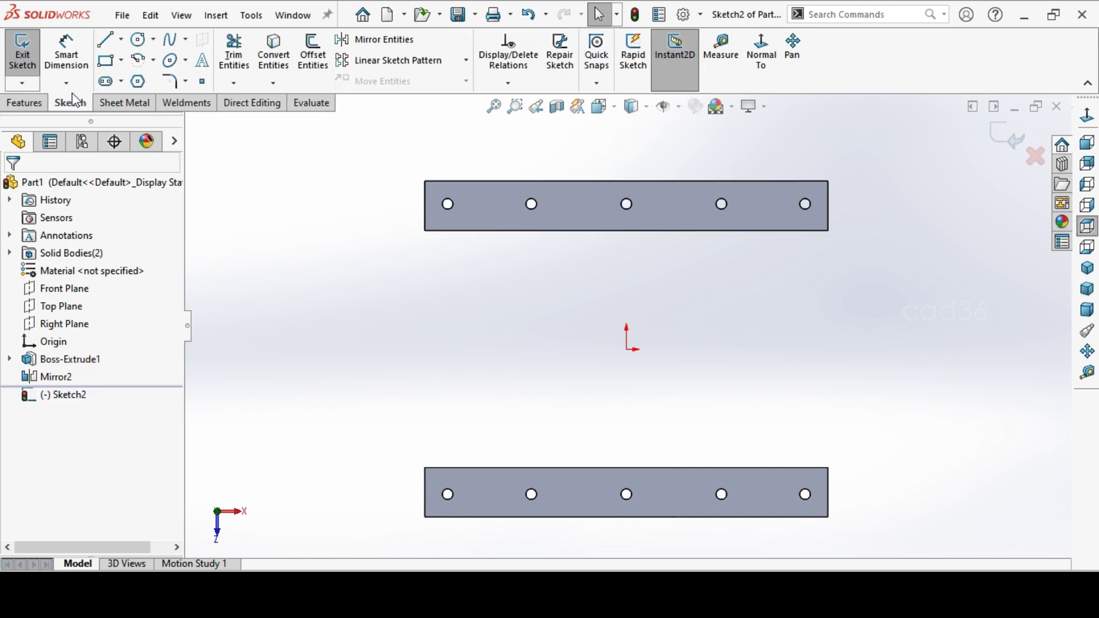
left_click(108, 61)
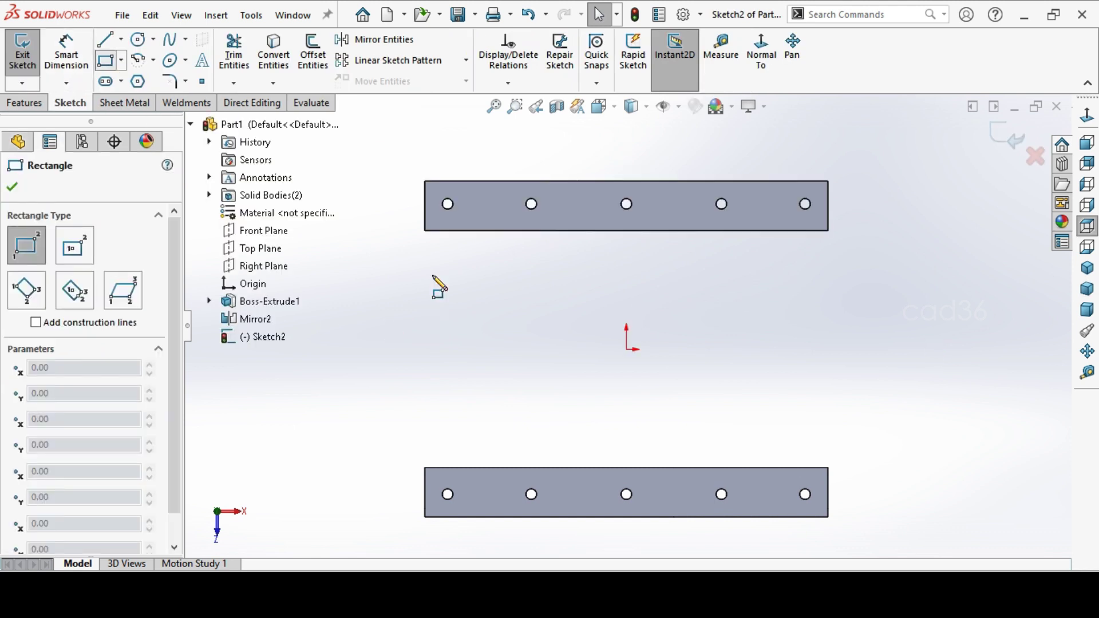
left_click(424, 231)
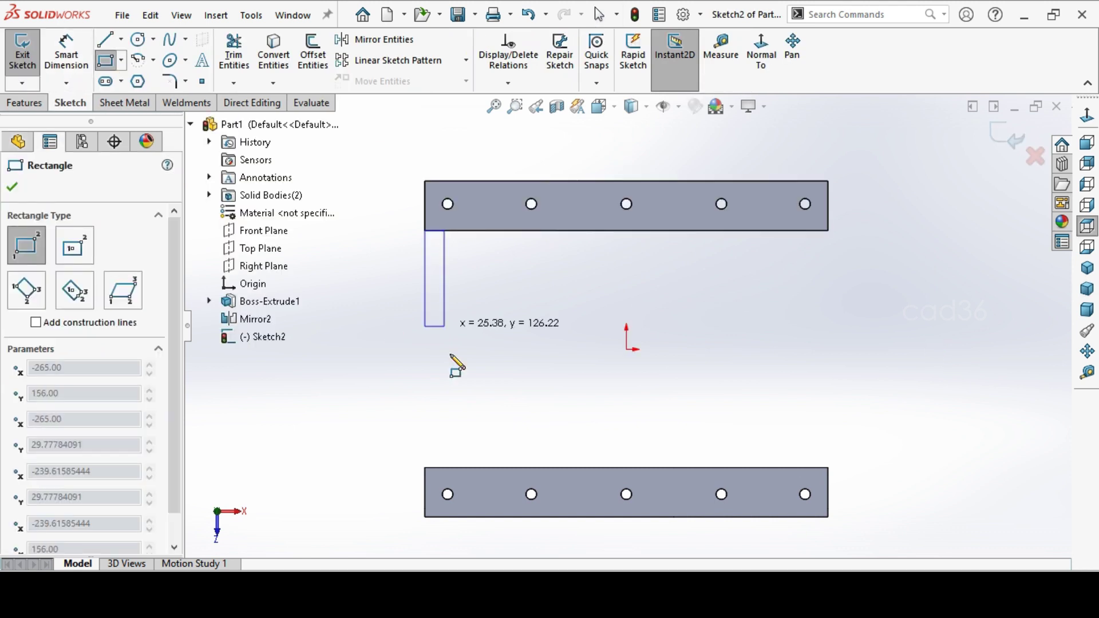
left_click(475, 468)
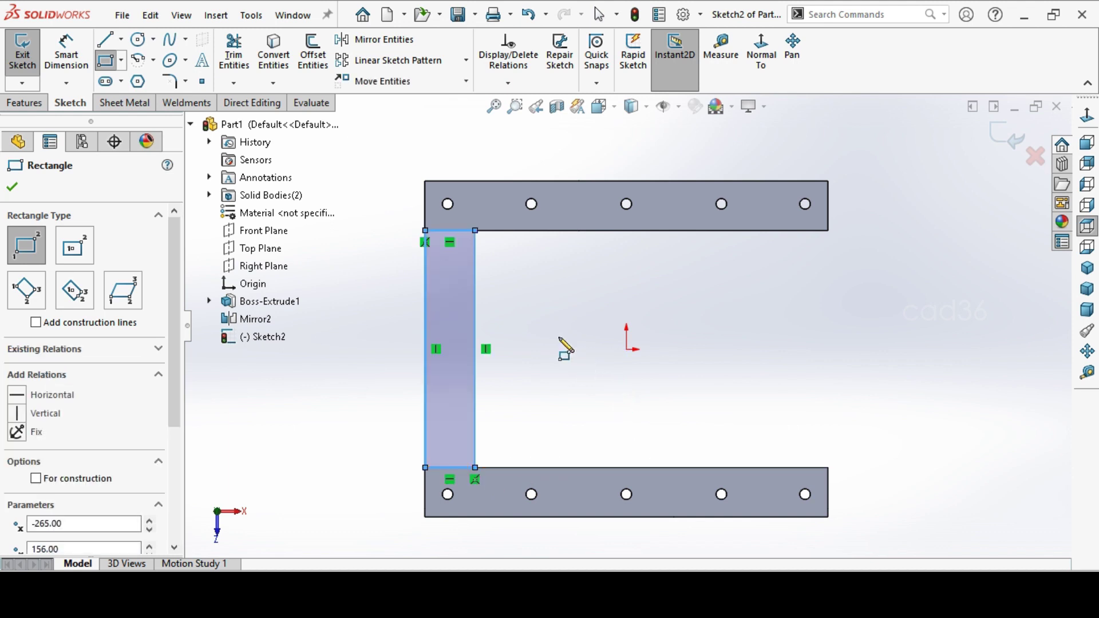
left_click(12, 186)
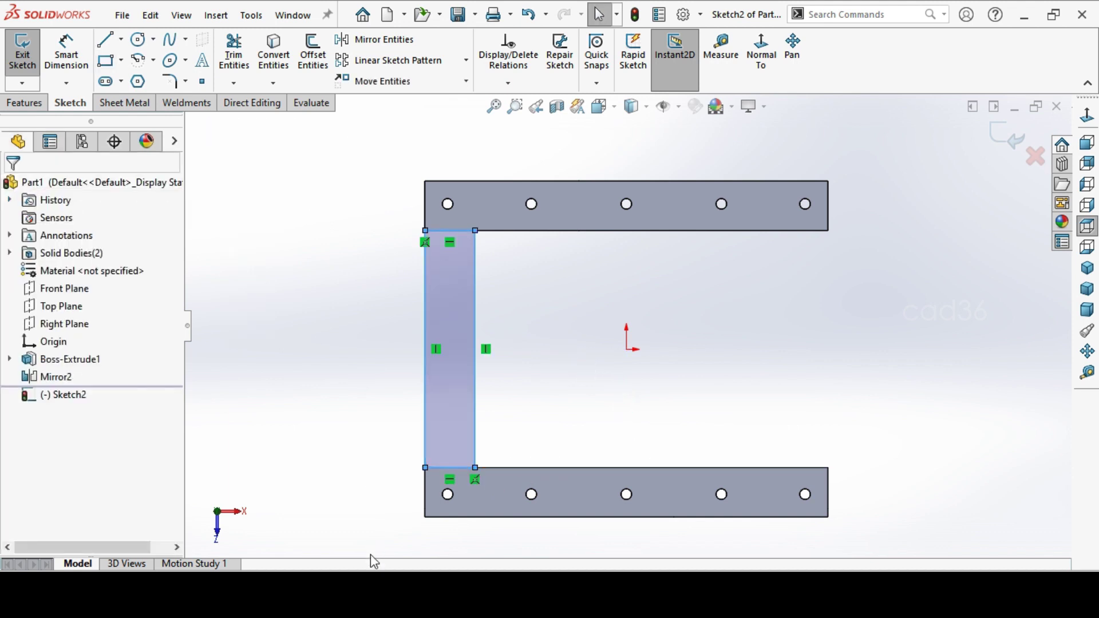
key("alt+Tab")
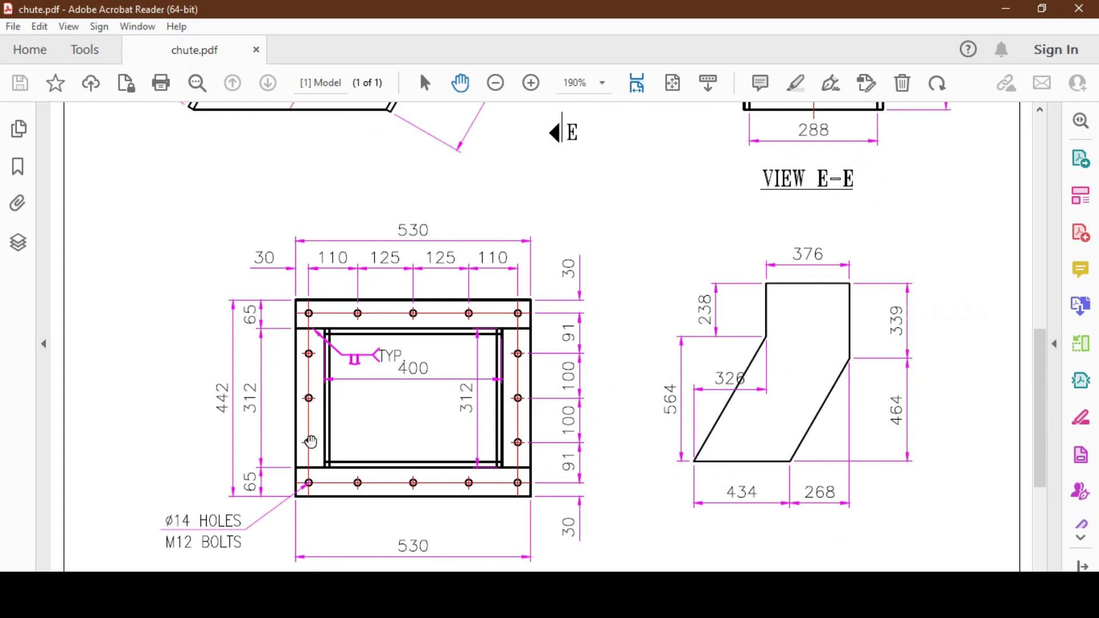
Draw three circles down the left bar and make them equal in size.
key("alt+Tab")
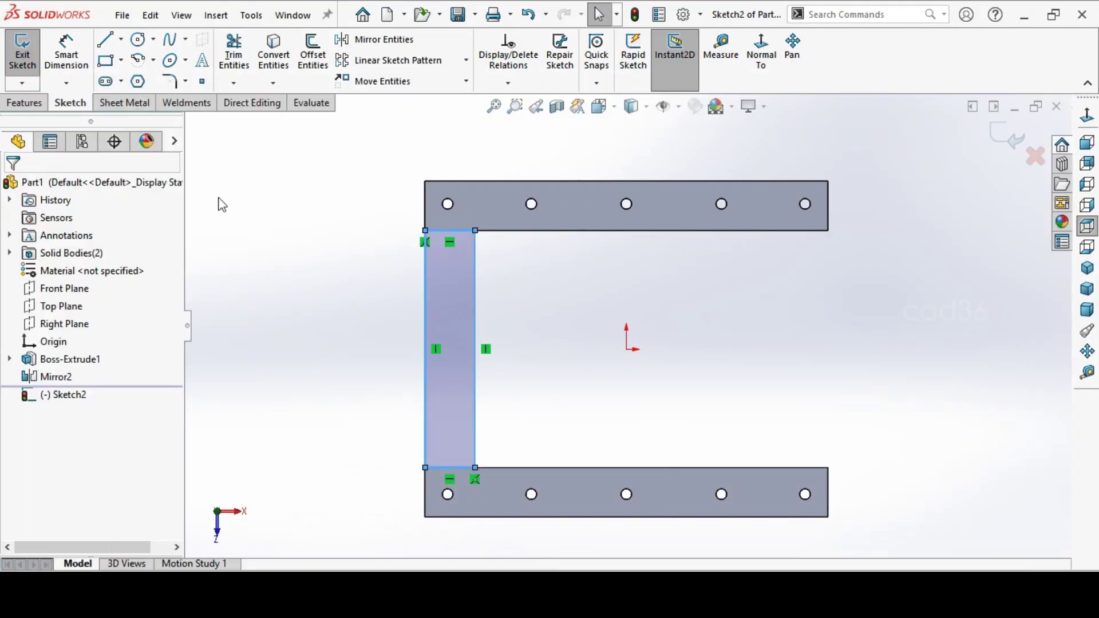
left_click(137, 39)
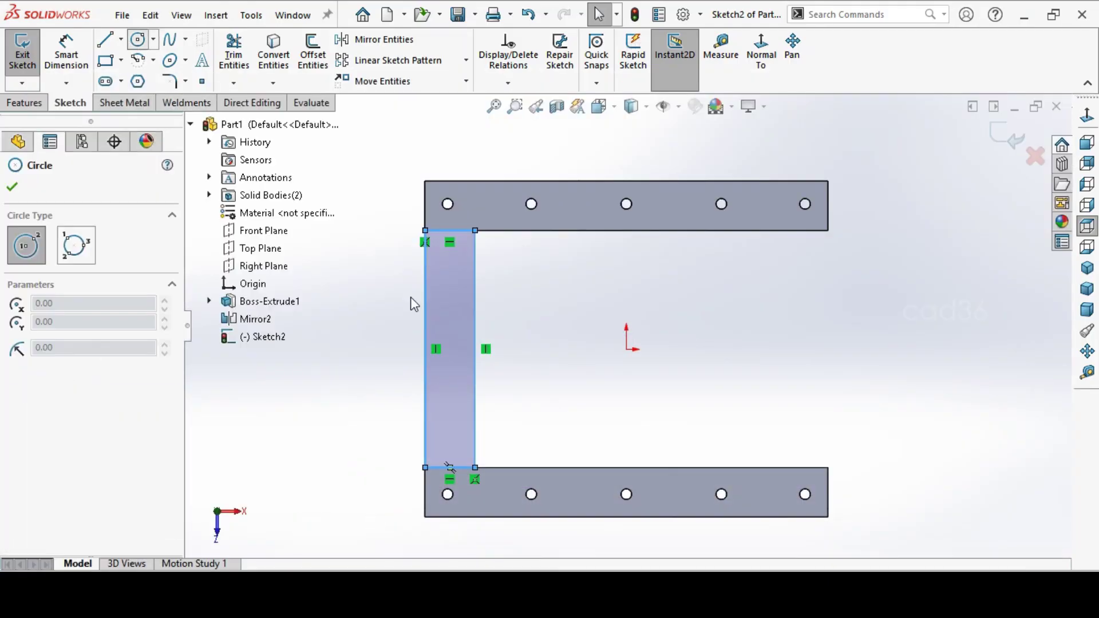
left_click(450, 265)
left_click(464, 269)
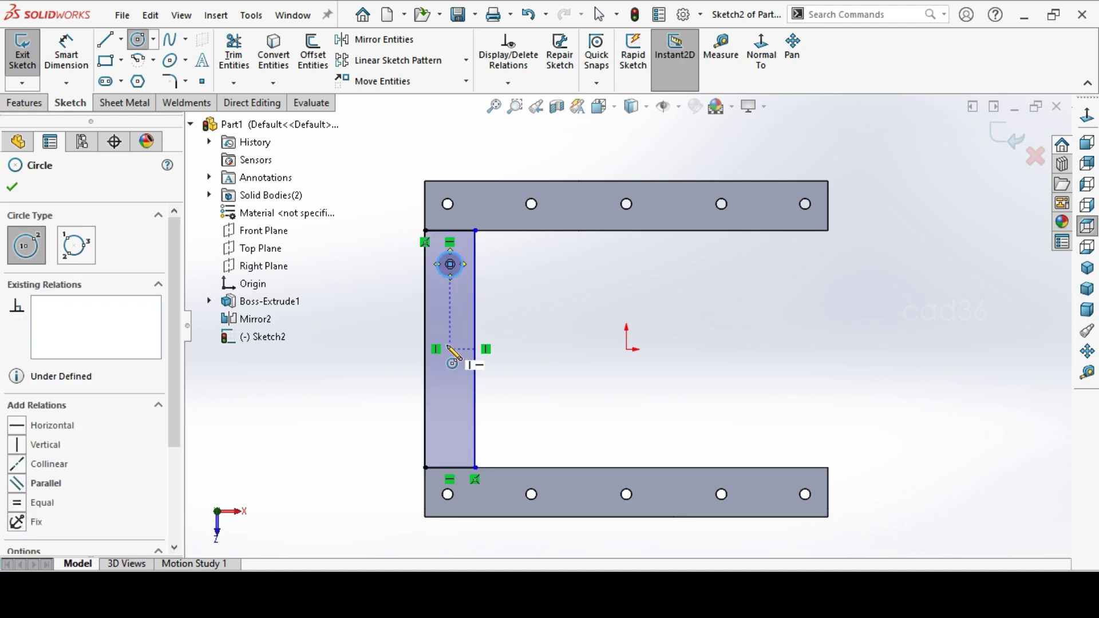
left_click(449, 349)
left_click(457, 360)
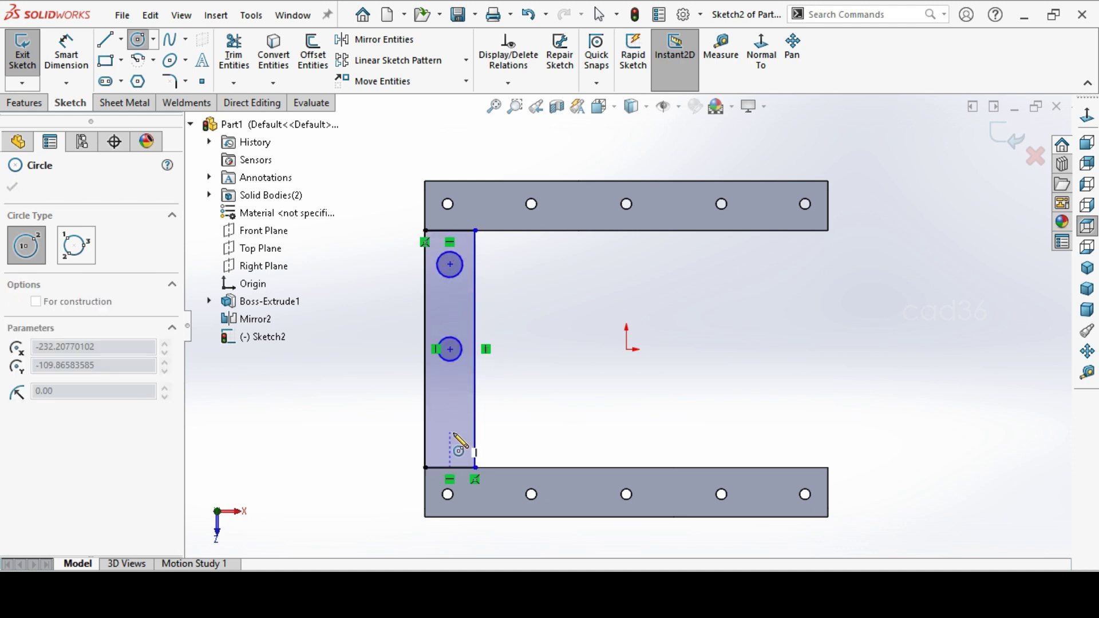
left_click(450, 433)
left_click(461, 435)
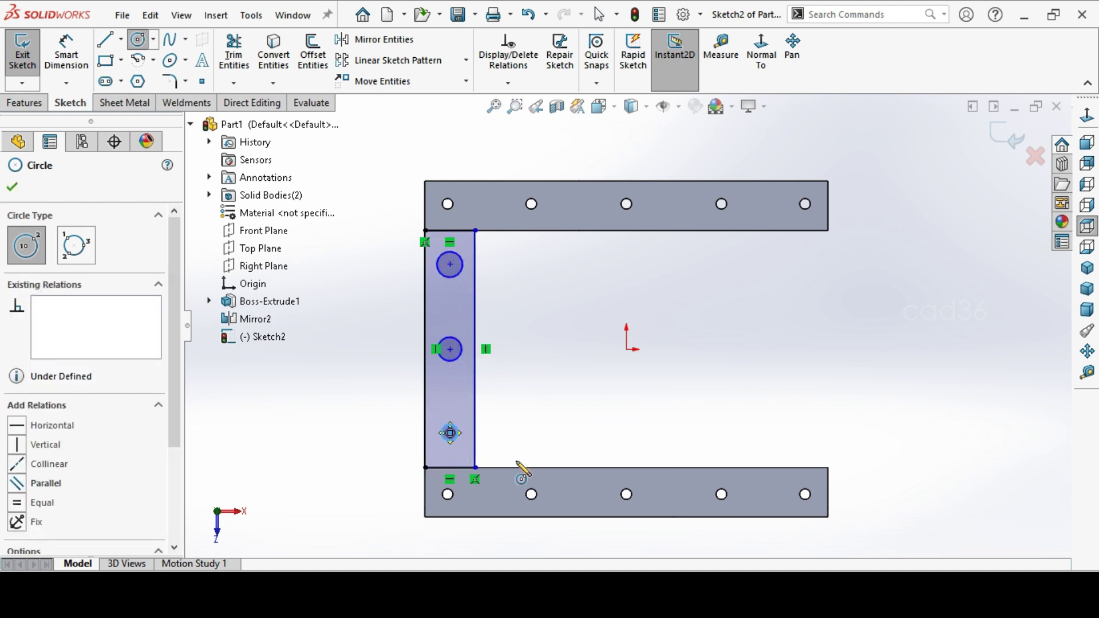
right_click(392, 334)
left_click(426, 334)
mouse_move(380, 252)
left_mouse_down()
mouse_move(458, 331)
mouse_move(430, 361)
mouse_move(382, 267)
mouse_move(493, 459)
left_mouse_up()
left_click(43, 393)
left_click(332, 415)
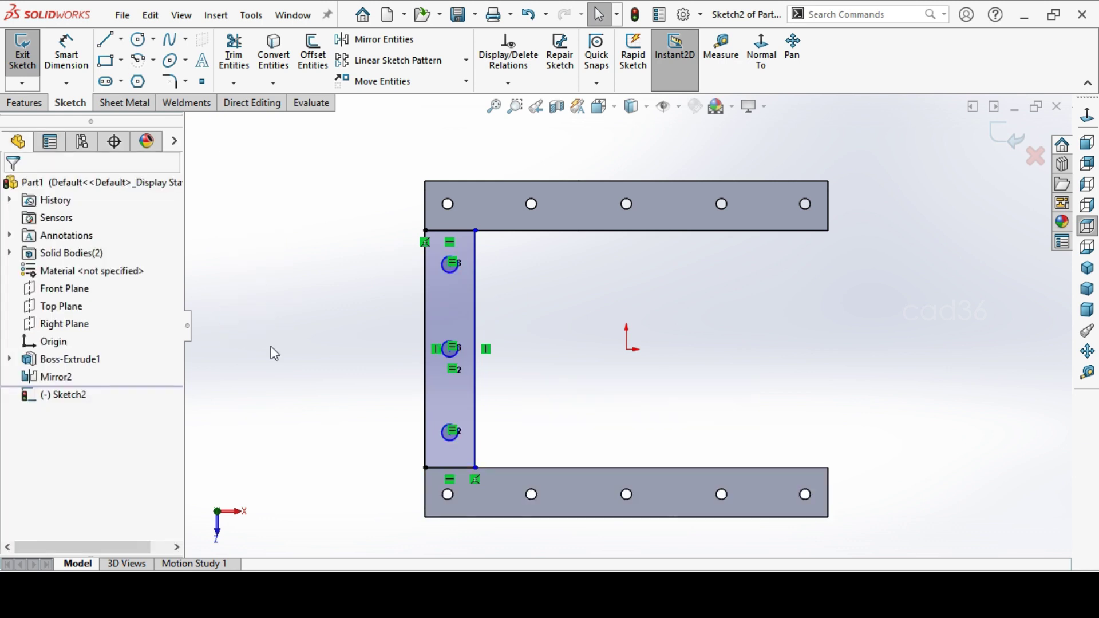
Dimension the top circle to Ø14 and 30 mm from the bar's left edge.
left_click(67, 53)
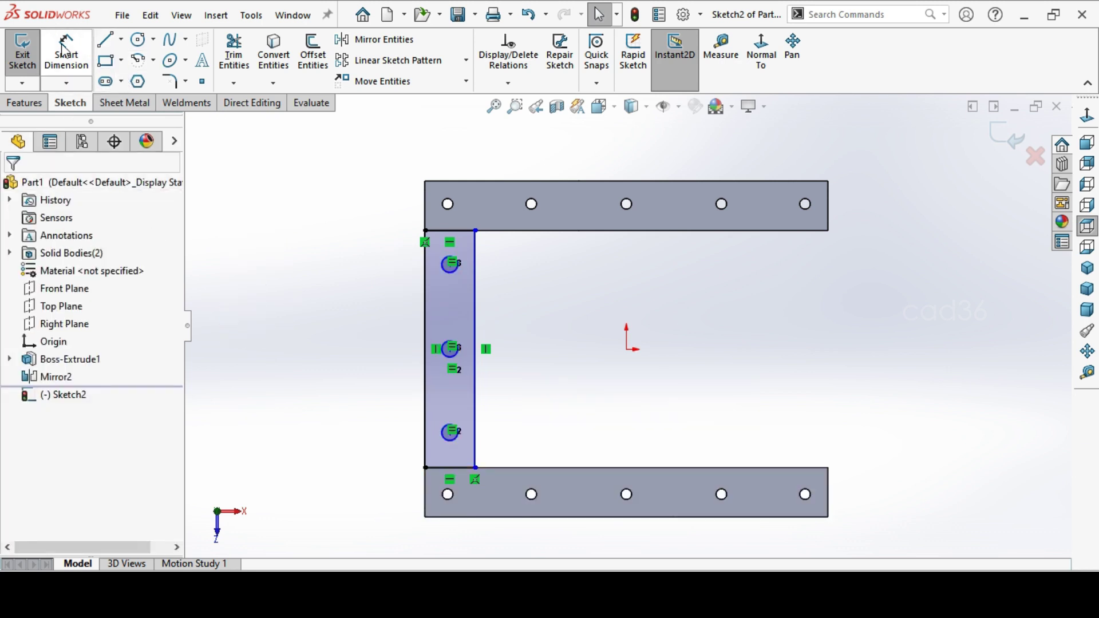
left_click(447, 273)
left_click(397, 303)
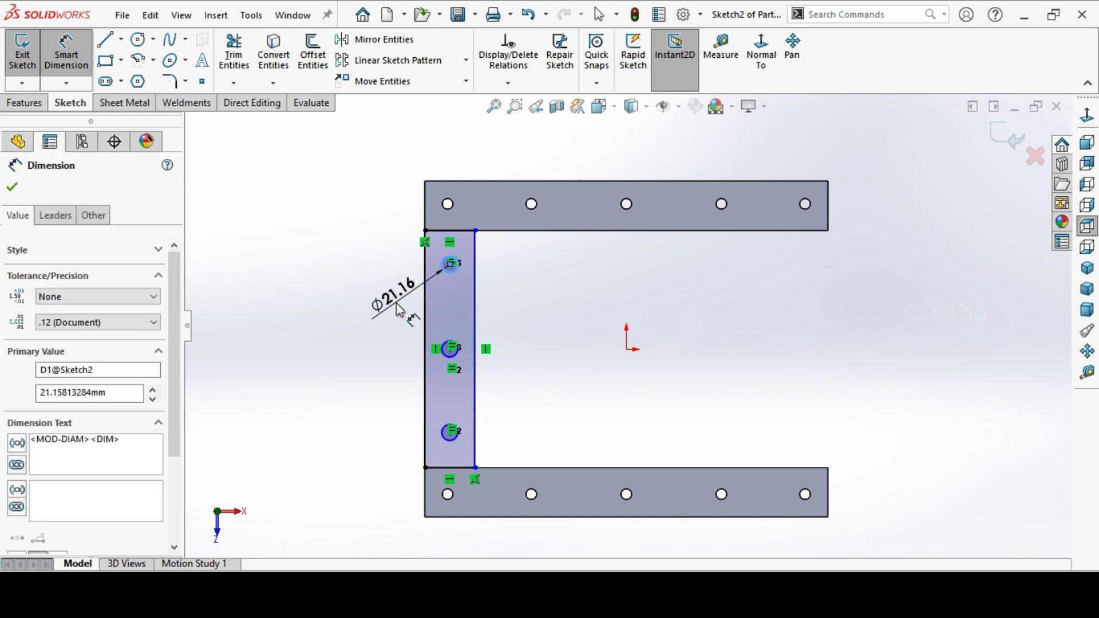
type("14")
key("Return")
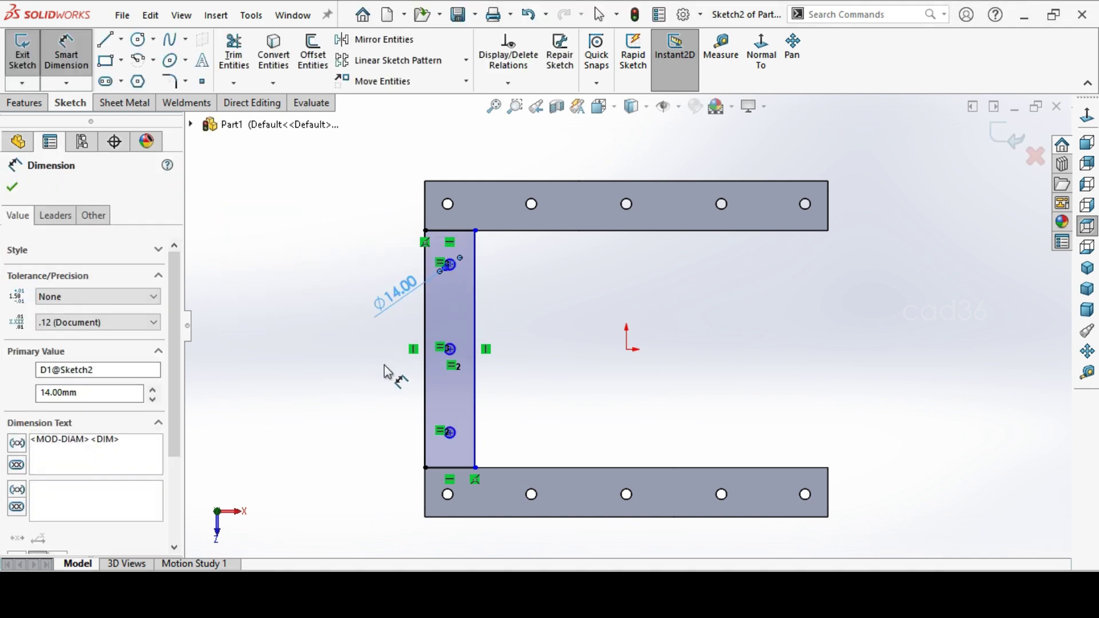
left_click(384, 371)
left_click(451, 266)
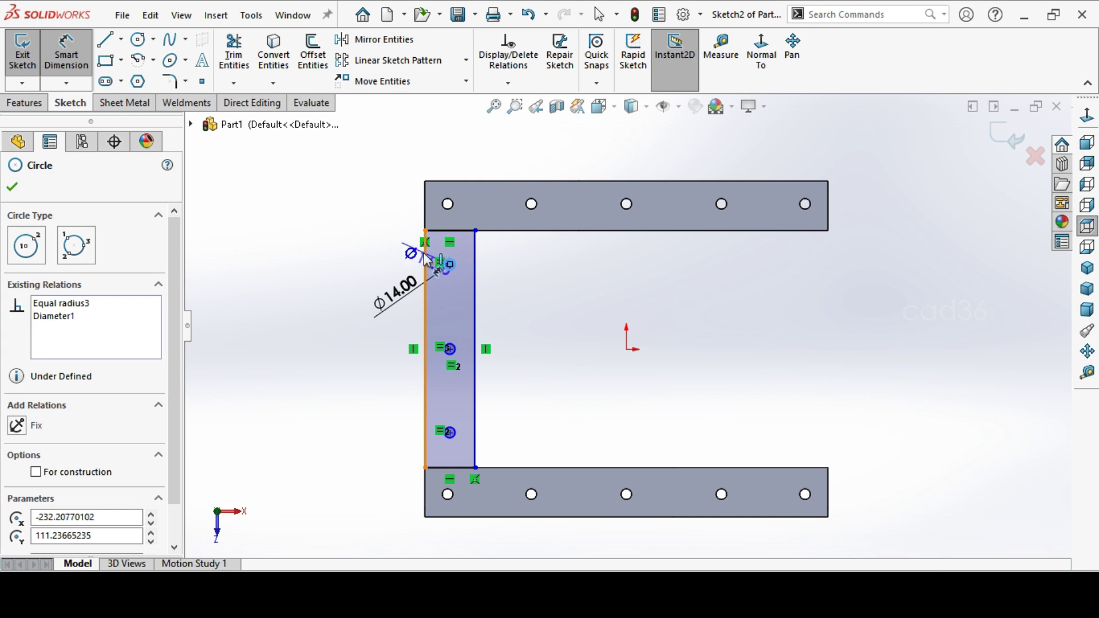
left_click(424, 350)
left_click(452, 158)
type("30")
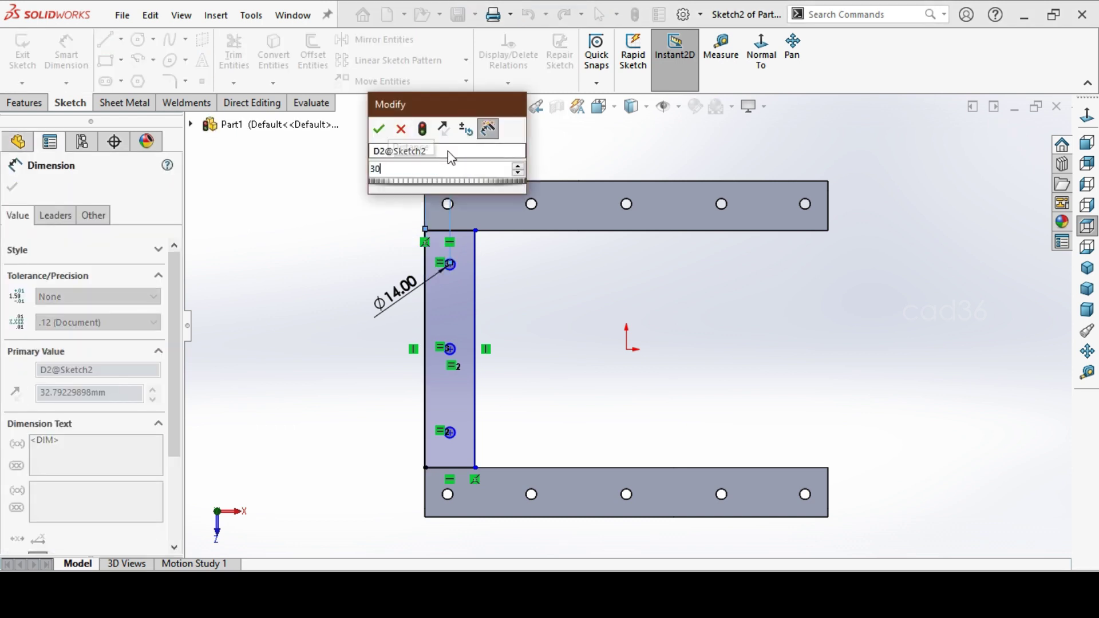
key("Return")
scroll(424, 241, "up", 5)
scroll(549, 314, "down", 6)
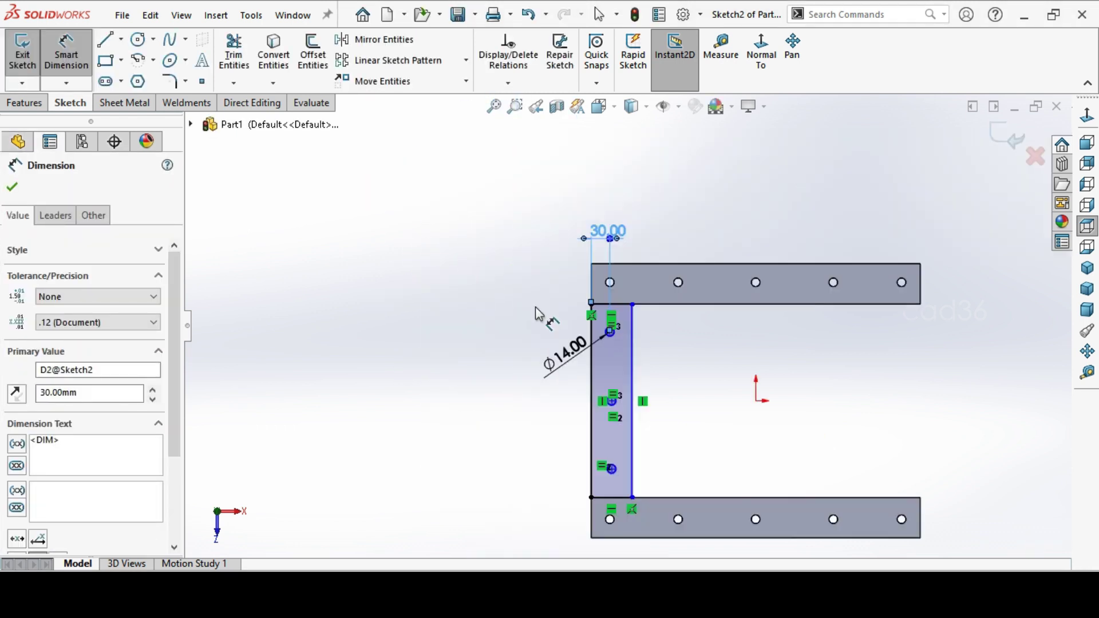
right_click(651, 347)
left_click(693, 397)
scroll(689, 420, "down", 3)
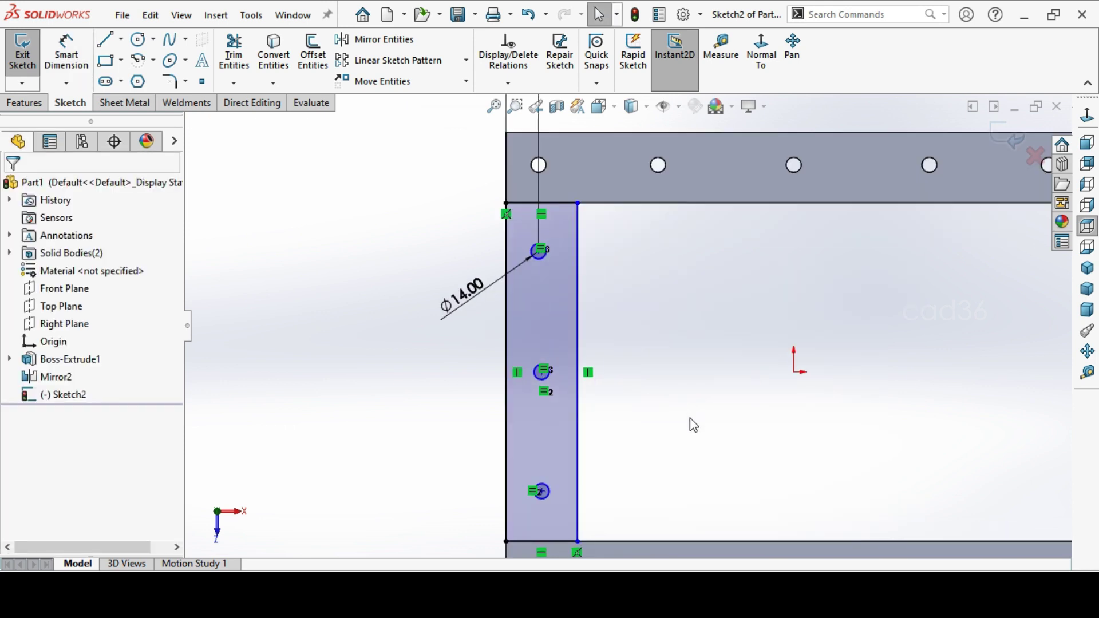
Add a Vertical relation to the three hole centre points so they form one column.
left_click(544, 257)
scroll(546, 260, "down", 3)
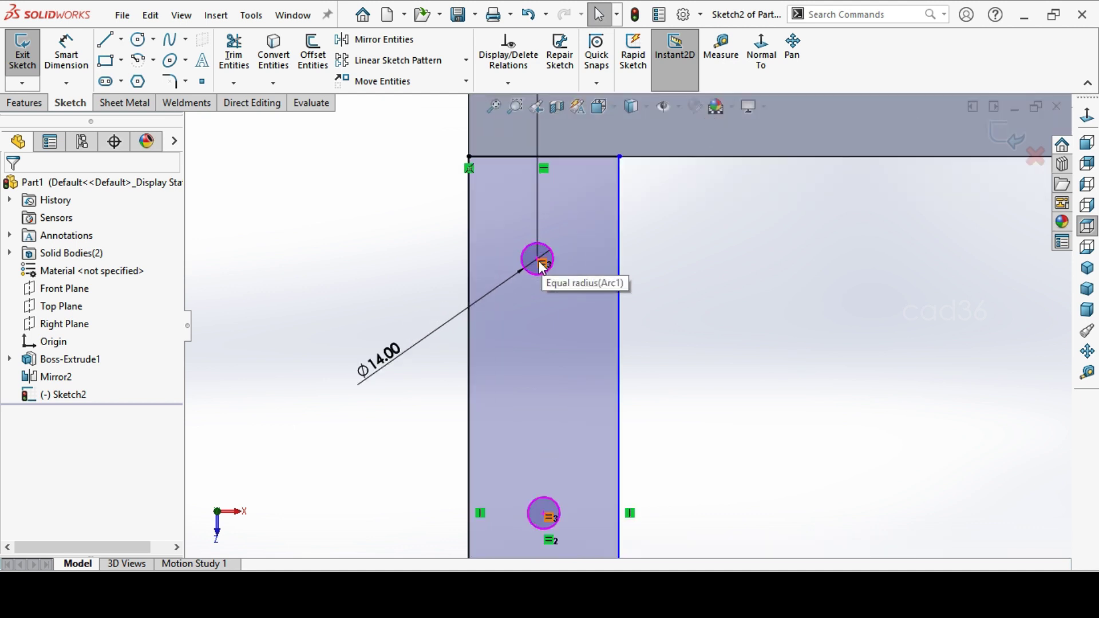
left_click(540, 261)
scroll(692, 329, "up", 4)
scroll(607, 438, "down", 3)
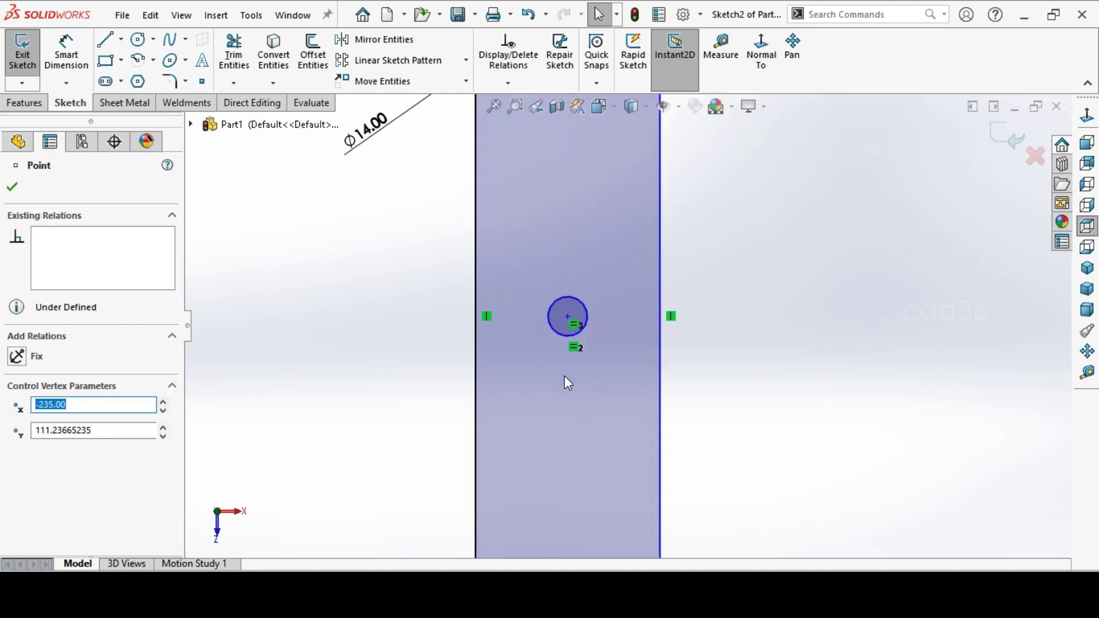
left_click(567, 317, "ctrl")
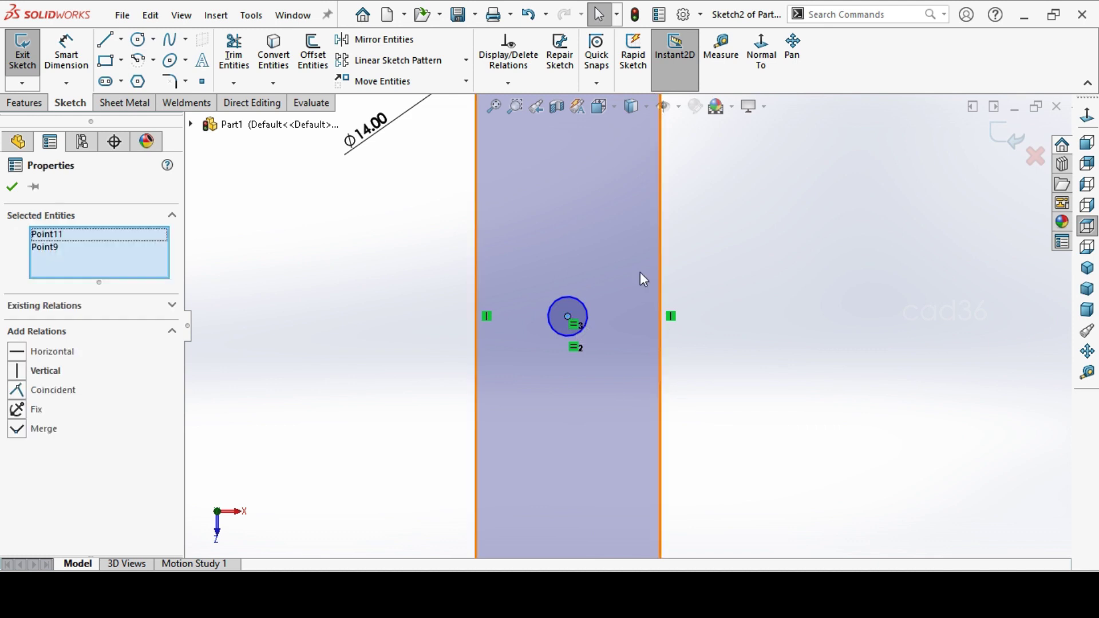
scroll(641, 274, "up", 3)
scroll(622, 424, "down", 3)
scroll(637, 379, "down", 2)
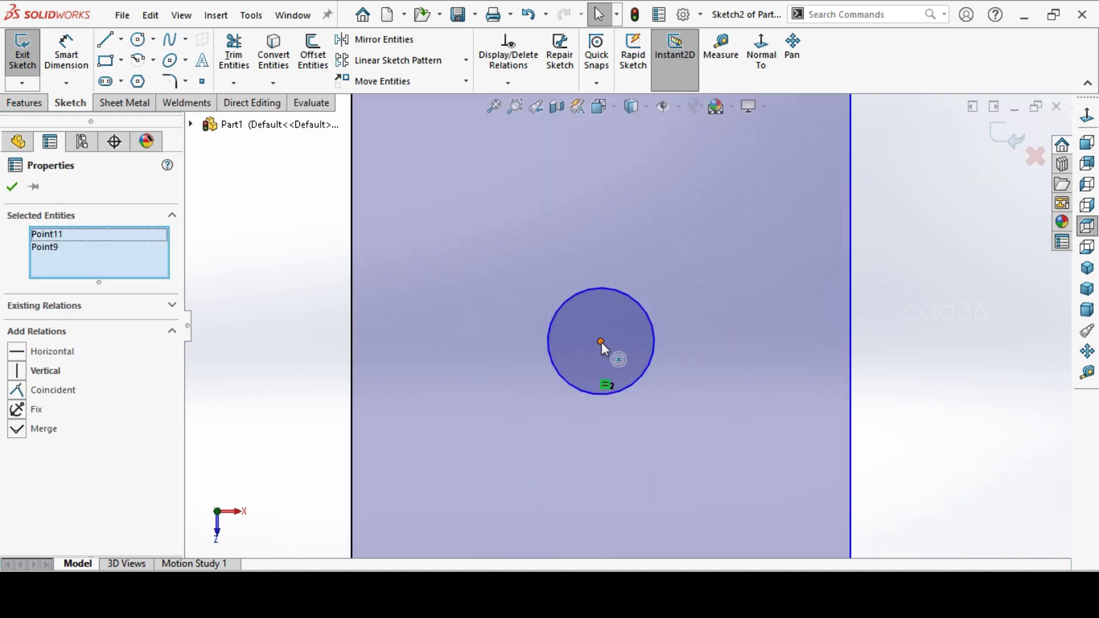
left_click(600, 341, "ctrl")
left_click(46, 371)
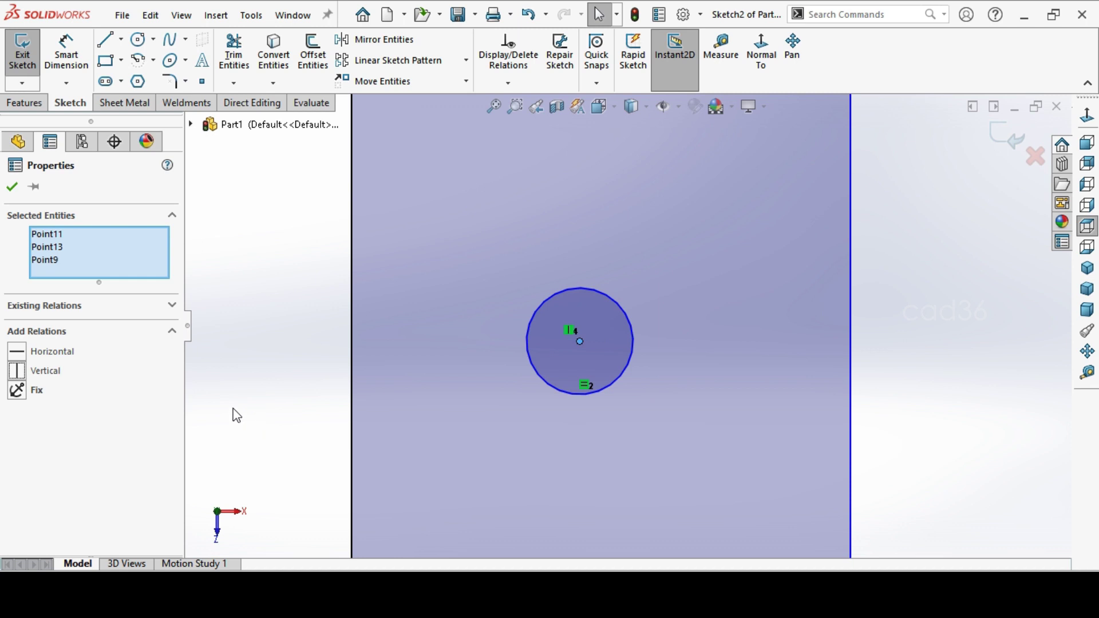
key("Escape")
scroll(553, 380, "up", 5)
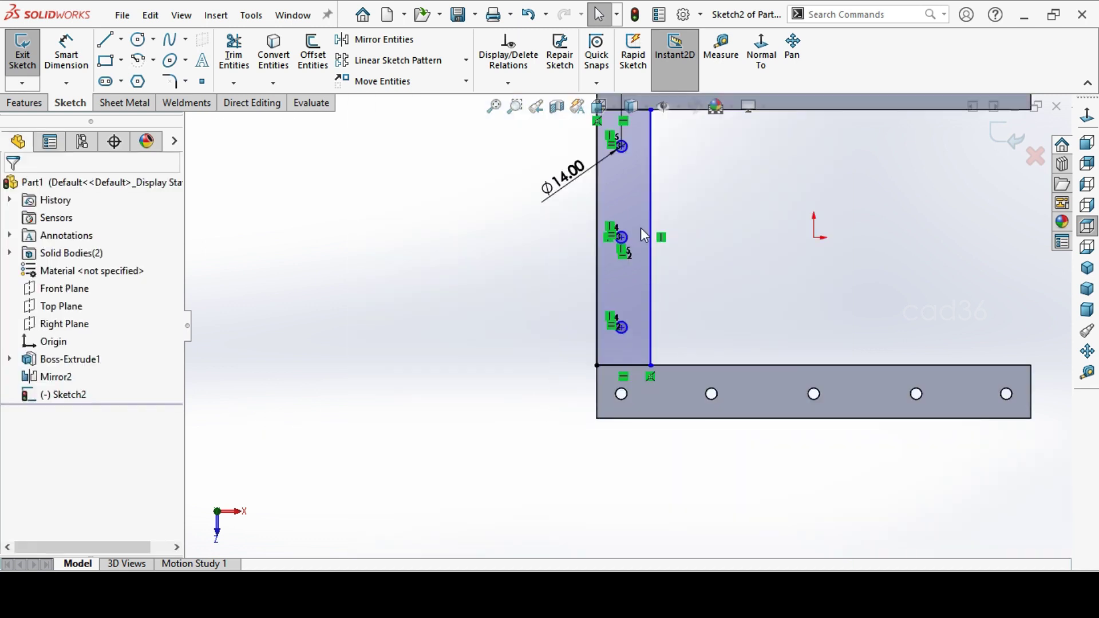
scroll(641, 235, "up", 3)
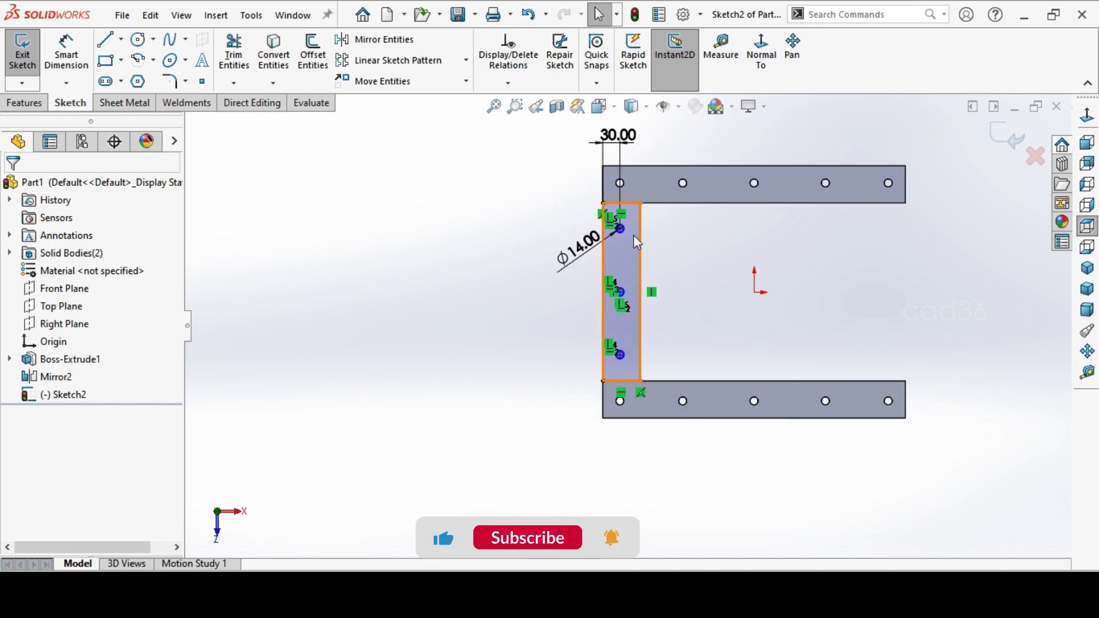
scroll(635, 229, "down", 2)
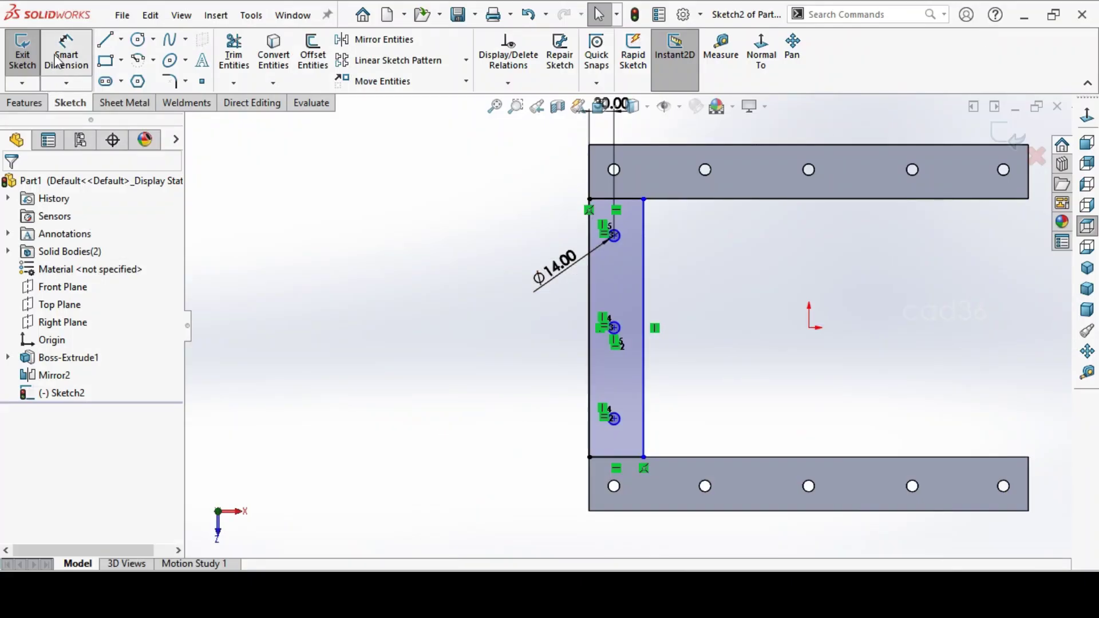
Dimension the top hole 91 mm below the corner flange hole.
left_click(57, 60)
left_click(614, 169)
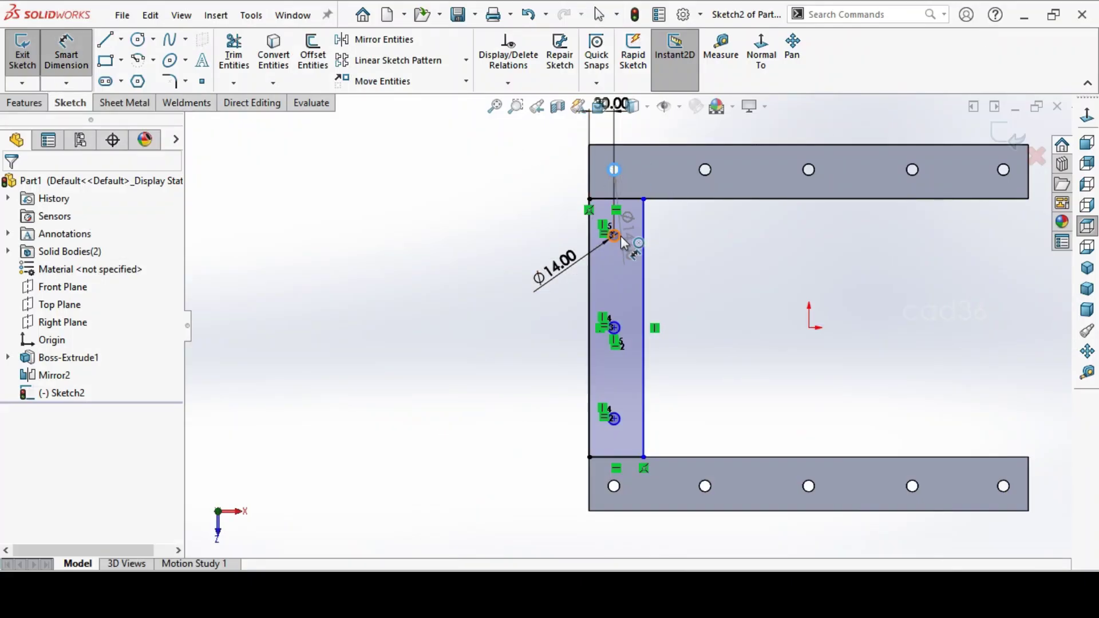
left_click(587, 231)
left_click(535, 216)
type("9")
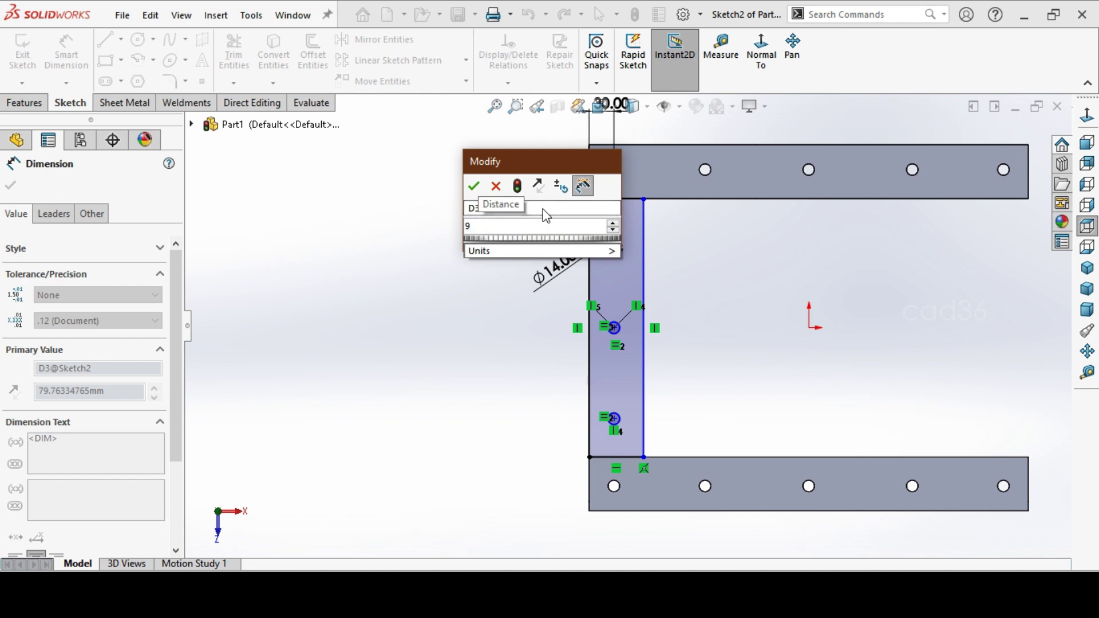
type("1")
key("Return")
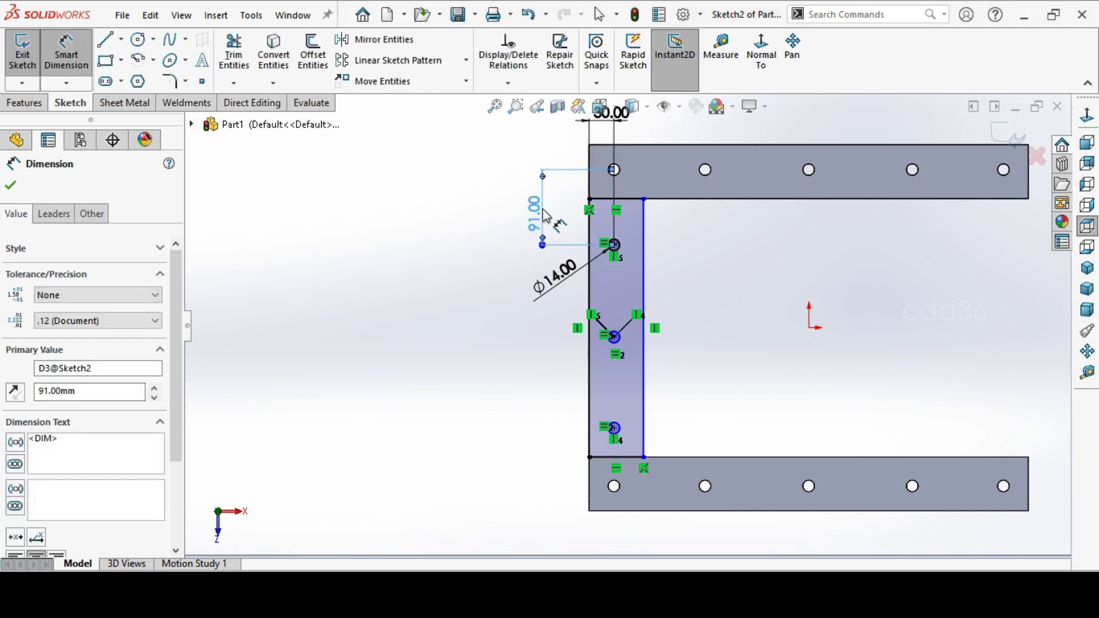
Space the three holes 100 mm apart, upper-to-middle and middle-to-lower.
left_click(618, 246)
left_click(617, 336)
left_click(518, 294)
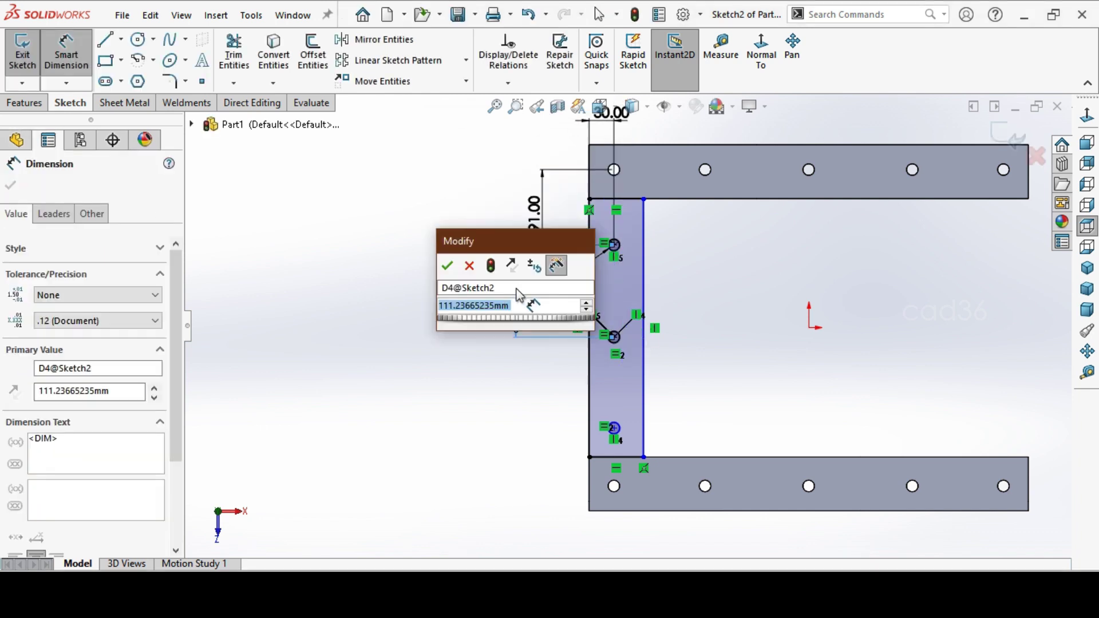
type("100")
key("Return")
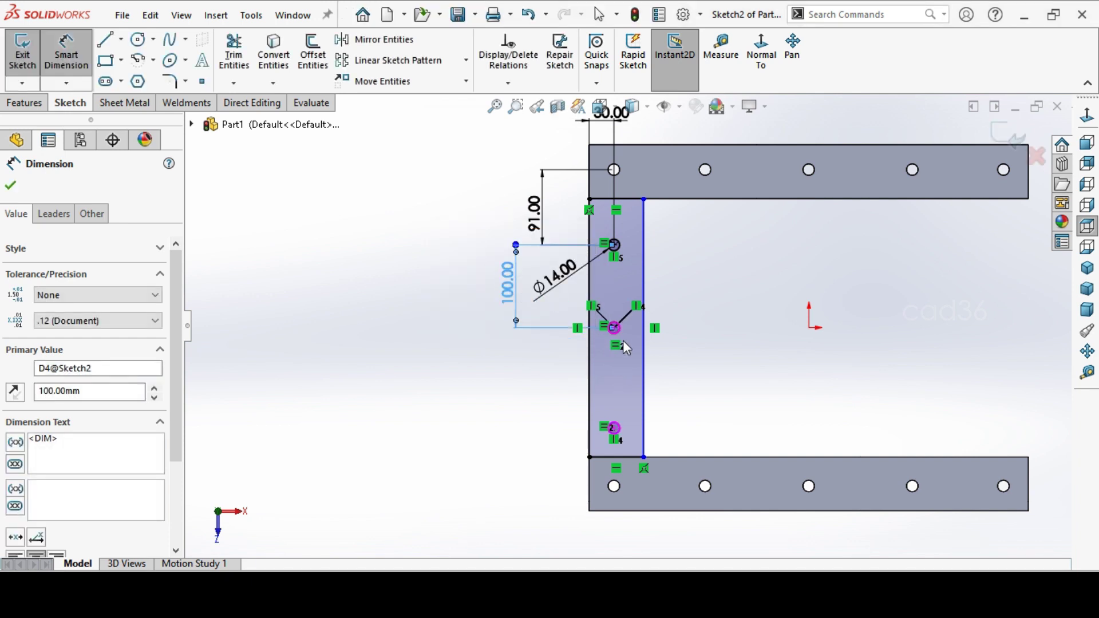
left_click(622, 335)
left_click(614, 428)
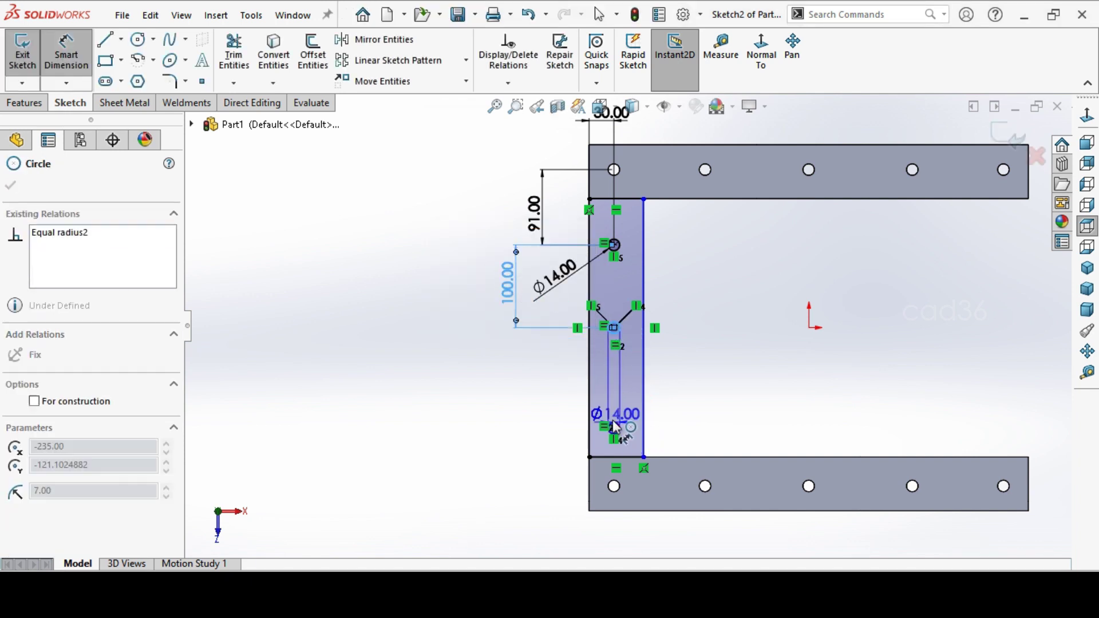
left_click(529, 395)
type("100")
key("Return")
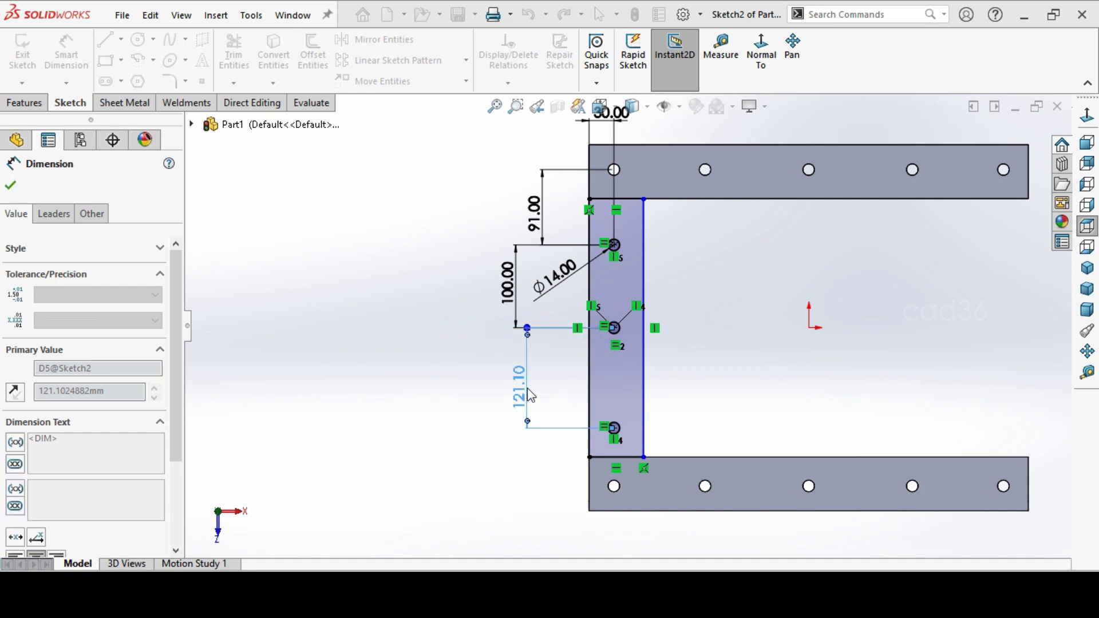
left_click(487, 464)
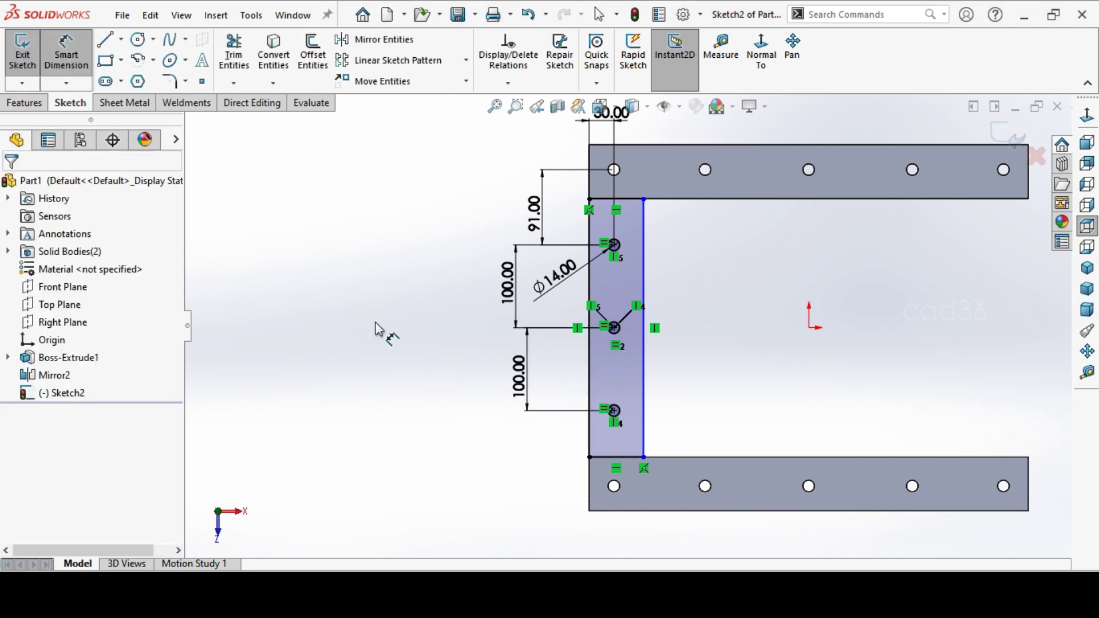
scroll(644, 289, "up", 3)
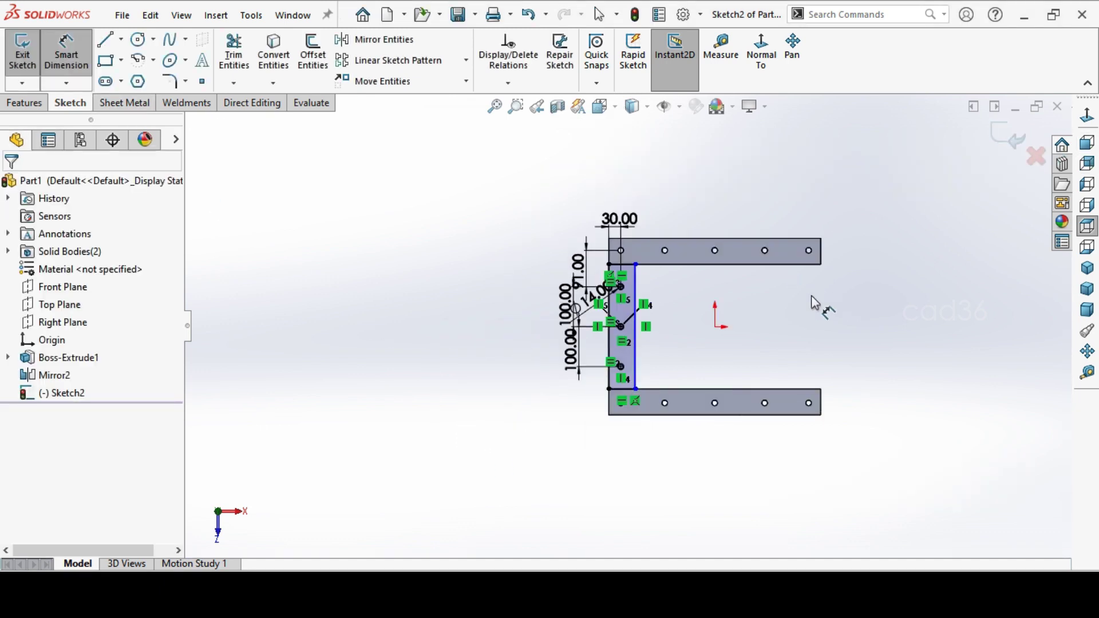
Extrude the left bar sketch 10 mm Blind, reversed downward, with Merge result unchecked.
left_click(24, 103)
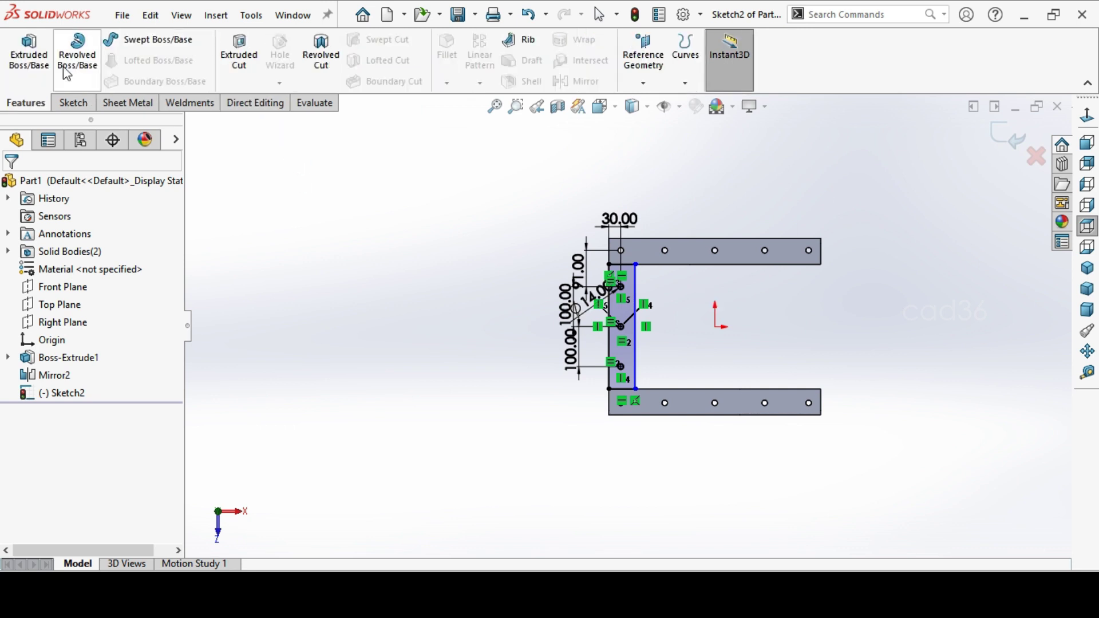
left_click(31, 57)
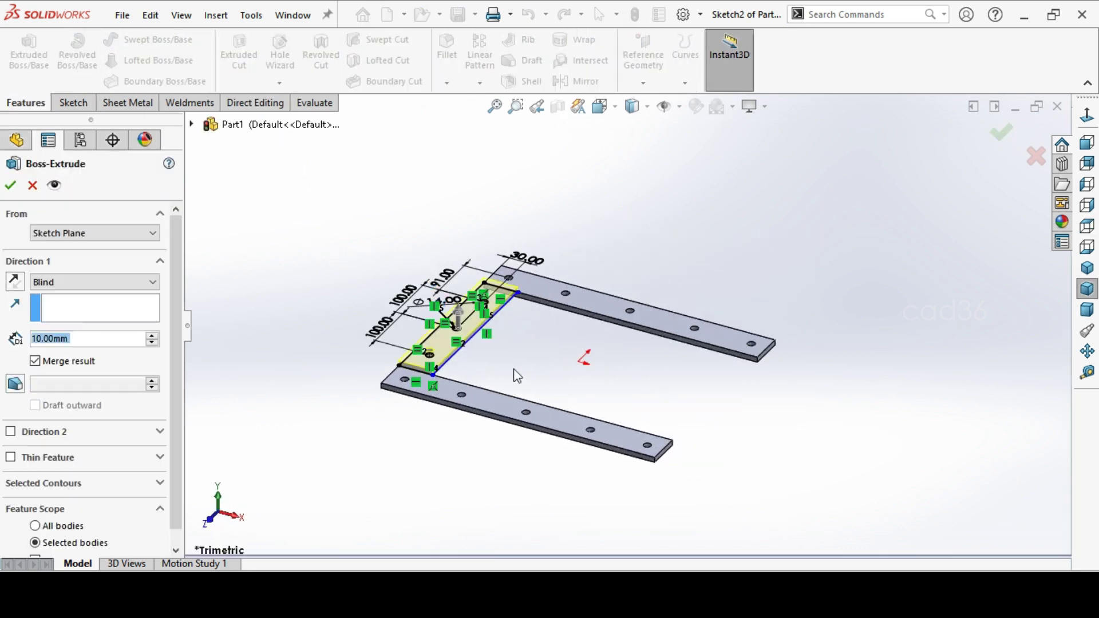
scroll(493, 366, "down", 6)
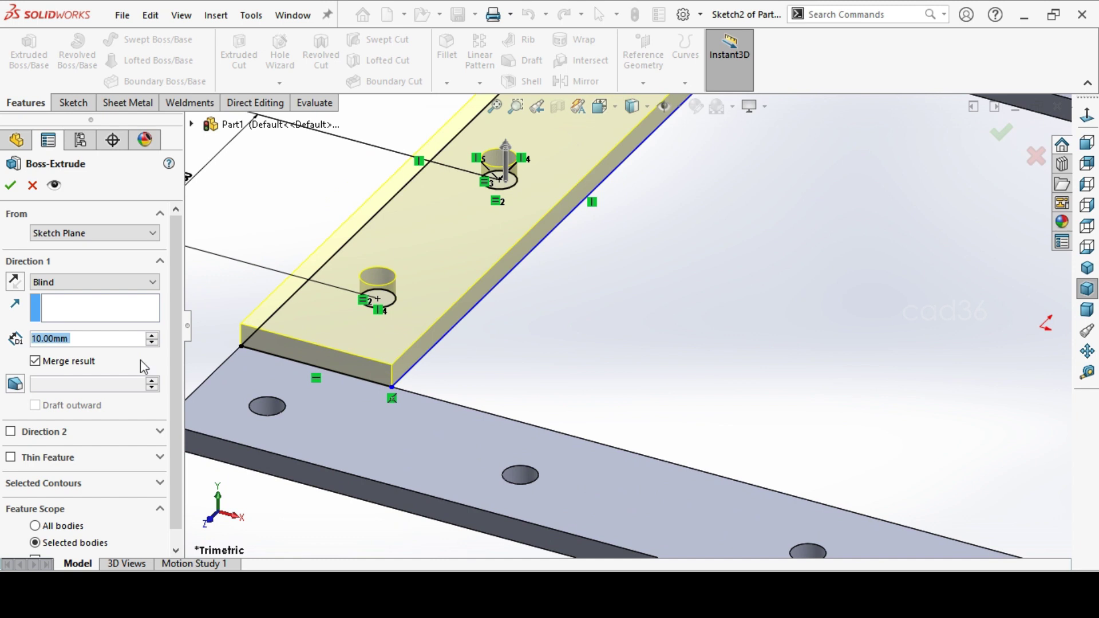
left_click(14, 282)
left_click(63, 362)
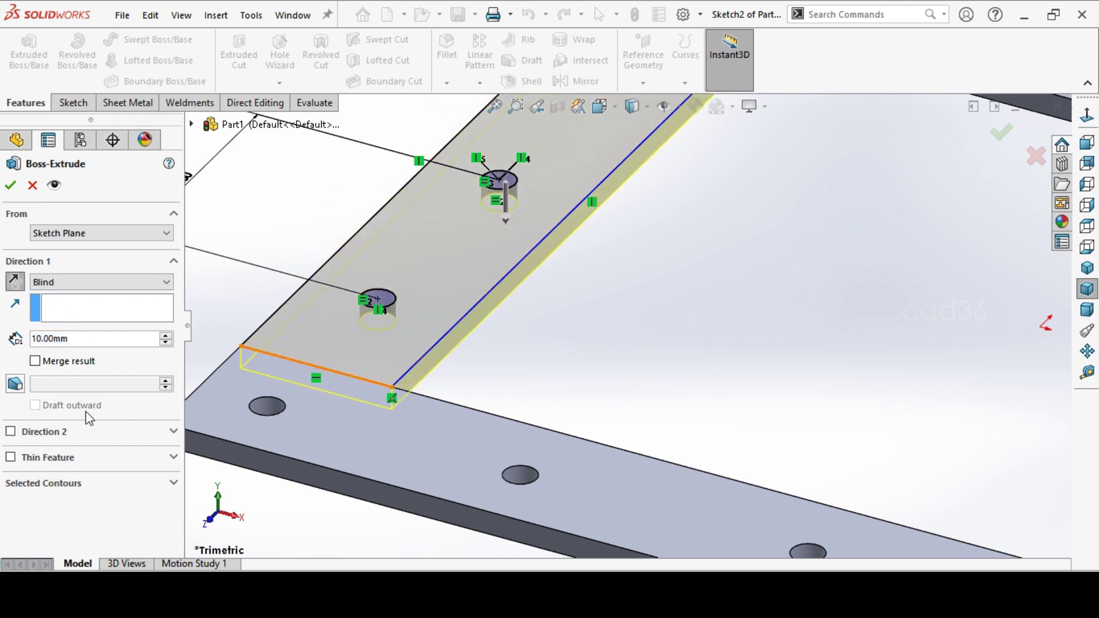
left_click(10, 186)
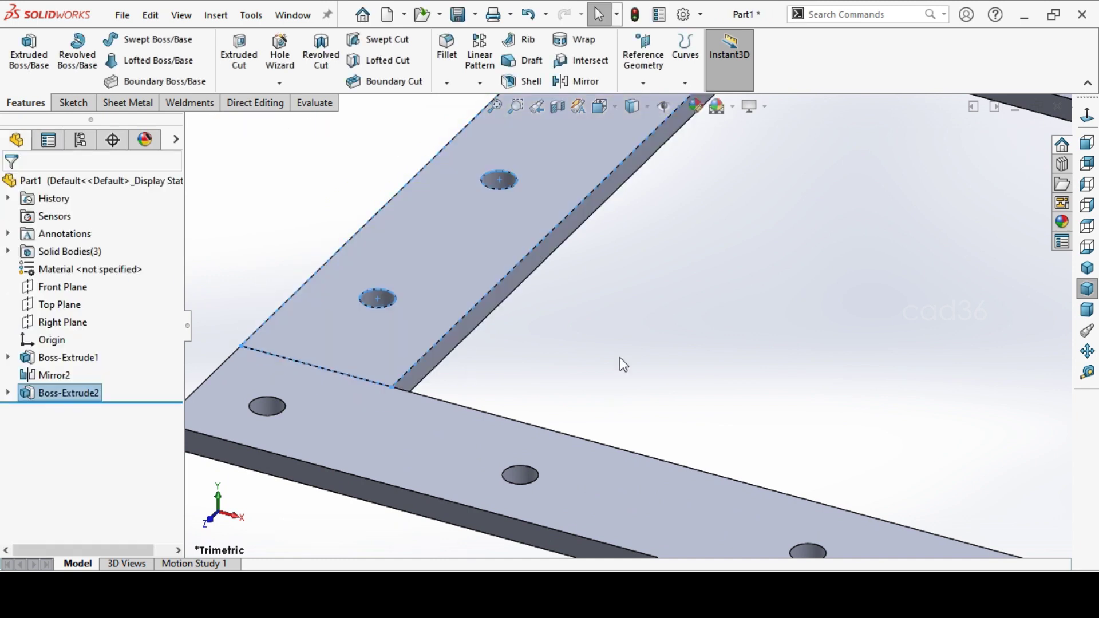
scroll(613, 312, "up", 5)
scroll(614, 310, "down", 4)
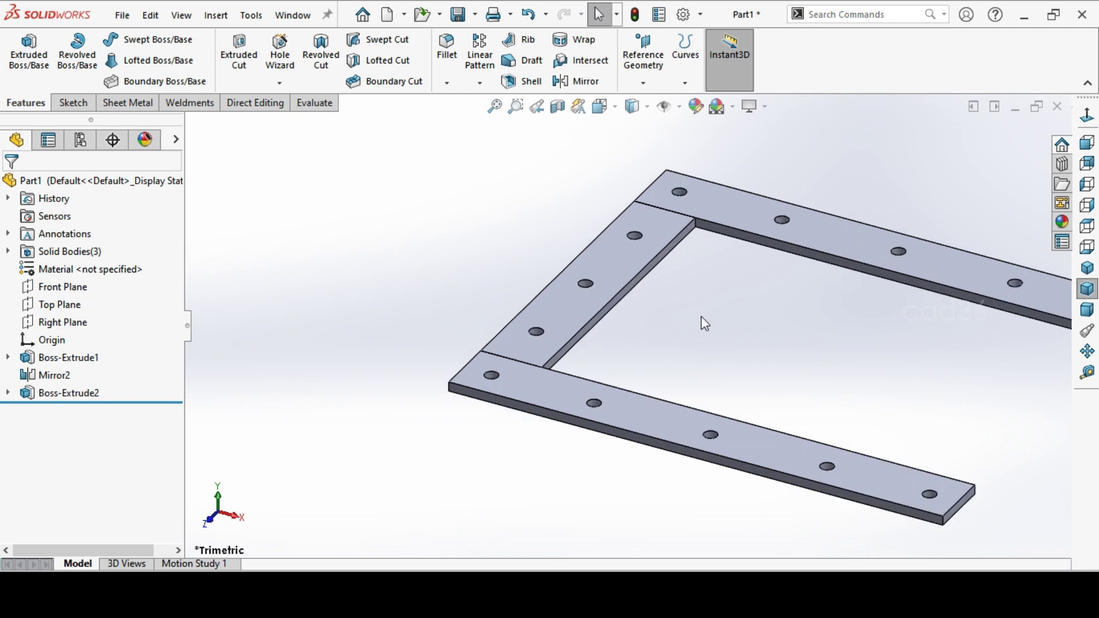
scroll(698, 309, "up", 2)
left_click(632, 296)
Mirror the Boss-Extrude2 bar body across the Right Plane to form the right bar.
left_click(583, 82)
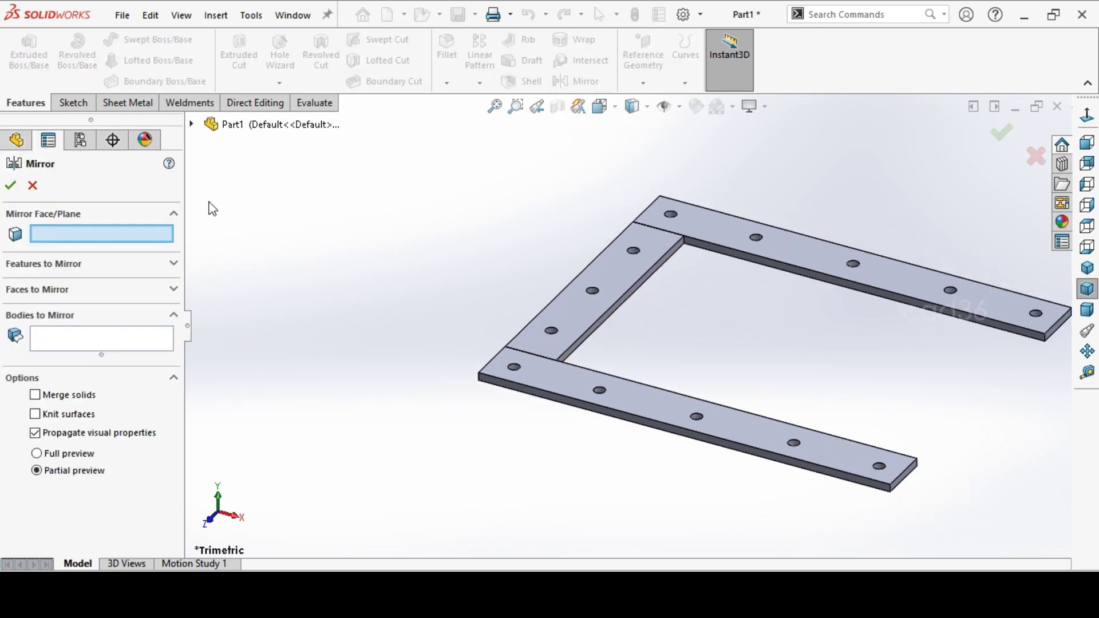
left_click(191, 124)
left_click(260, 265)
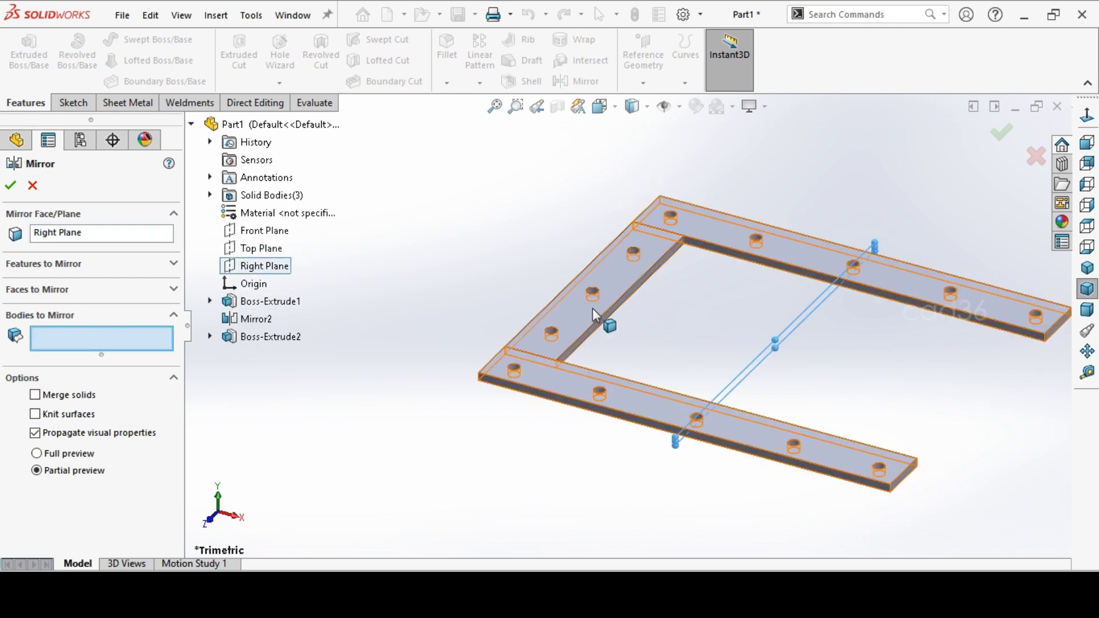
left_click(552, 338)
left_click(11, 184)
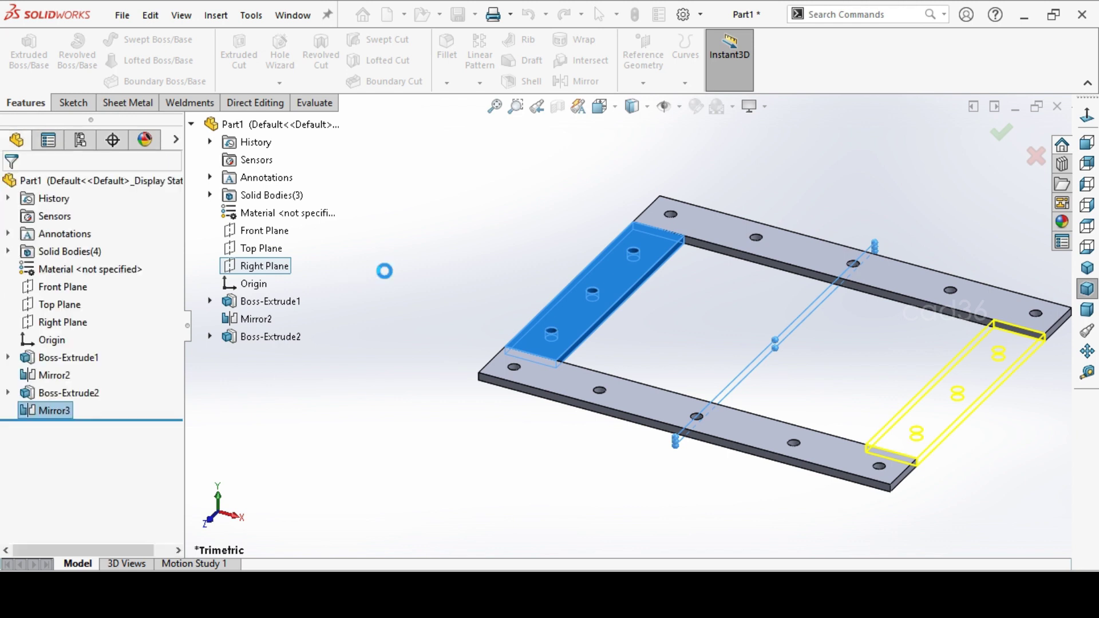
left_click(518, 492)
middle_click_drag(693, 374, 740, 426)
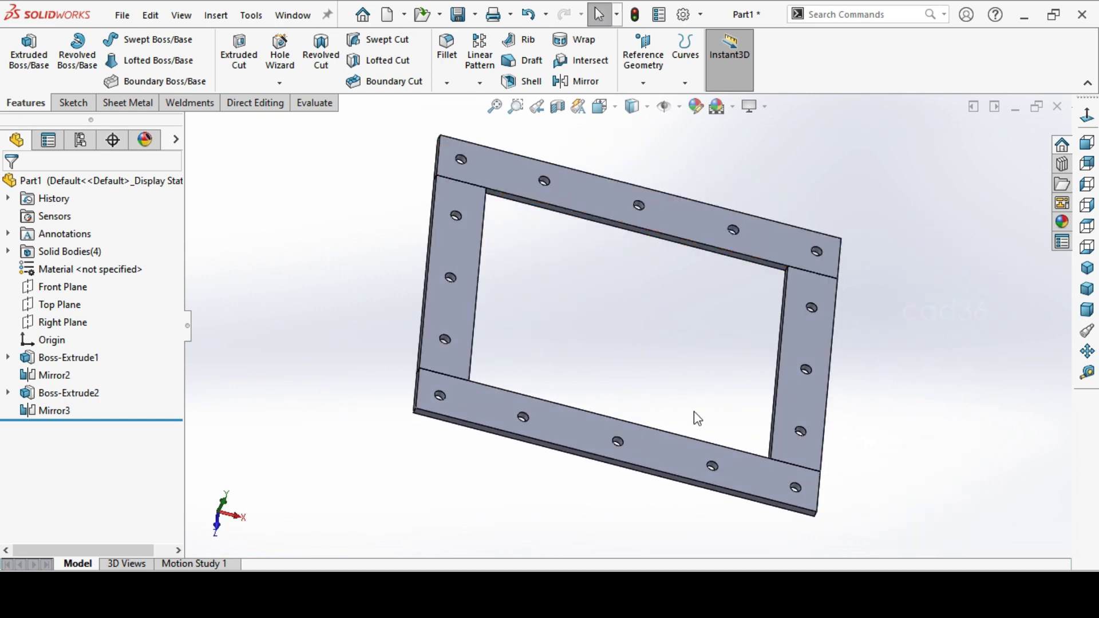
left_click(1087, 268)
middle_click_drag(677, 378, 628, 310)
key("Escape")
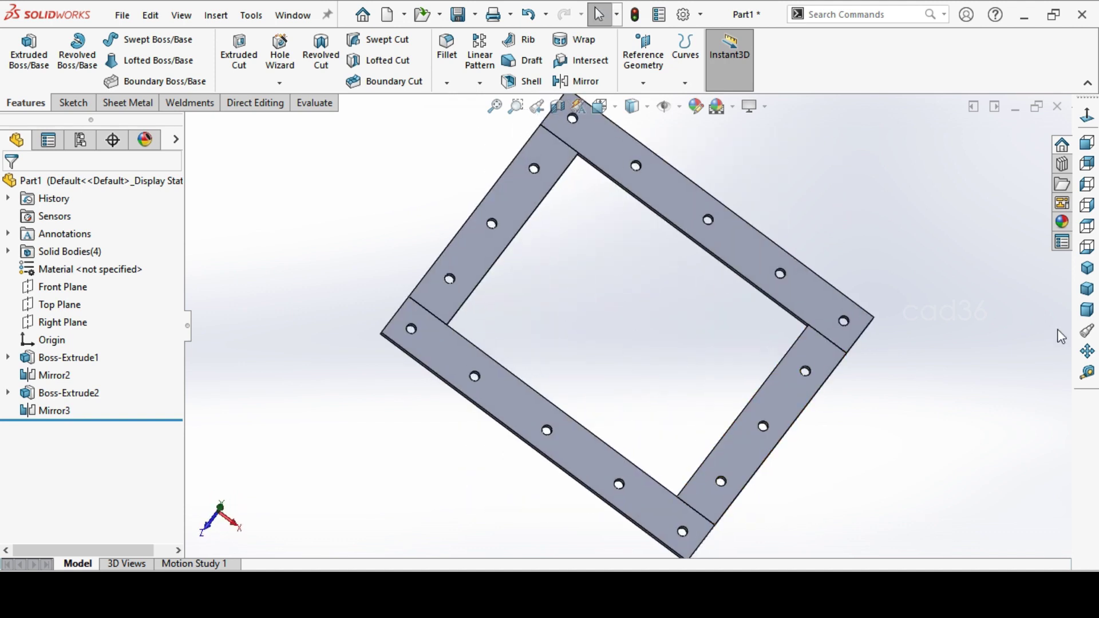
left_click(1087, 120)
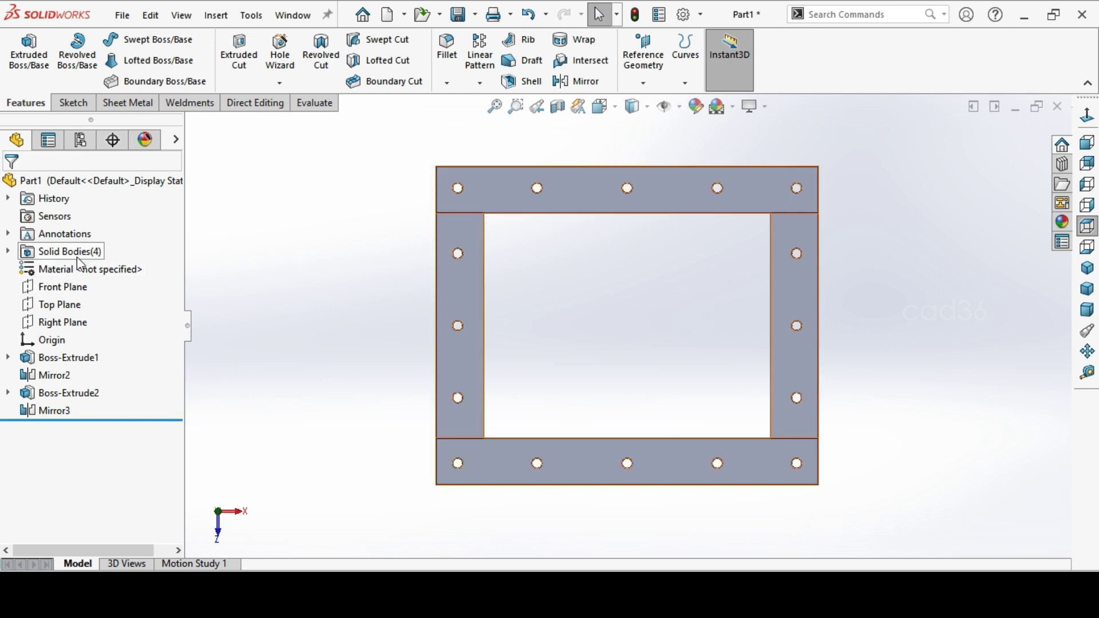
Assign ASTM A36 Steel as the part's material.
right_click(86, 274)
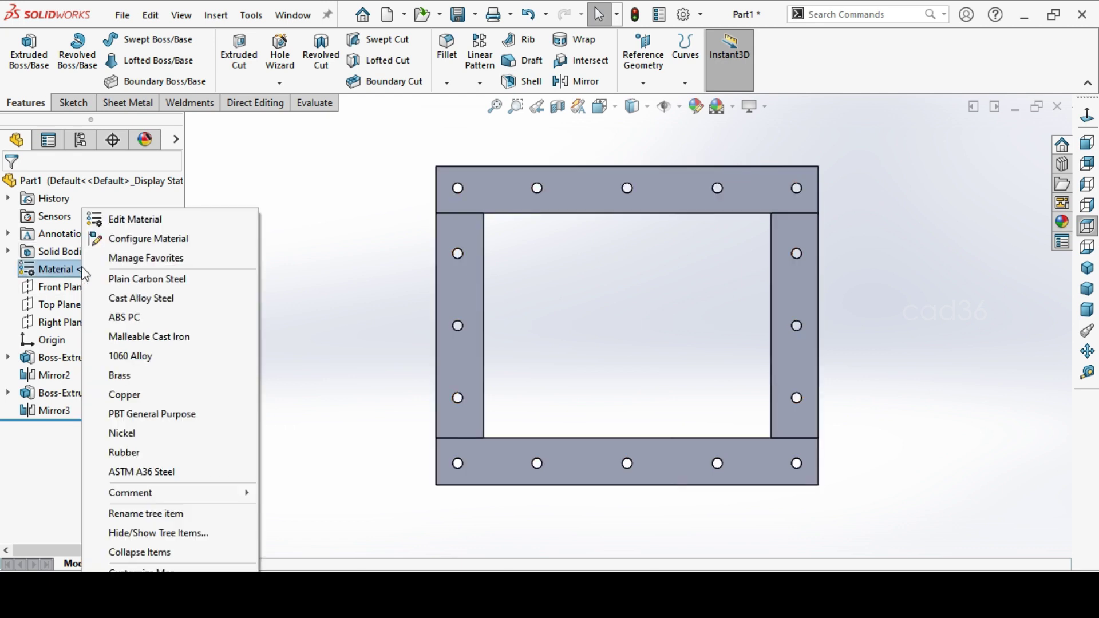
left_click(172, 473)
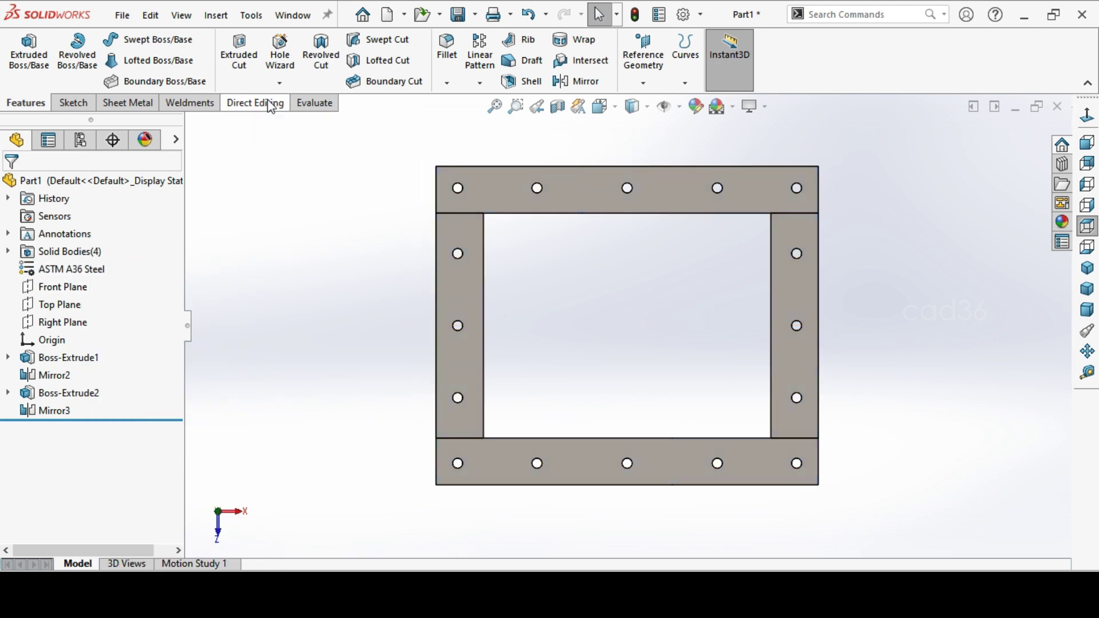
left_click(316, 103)
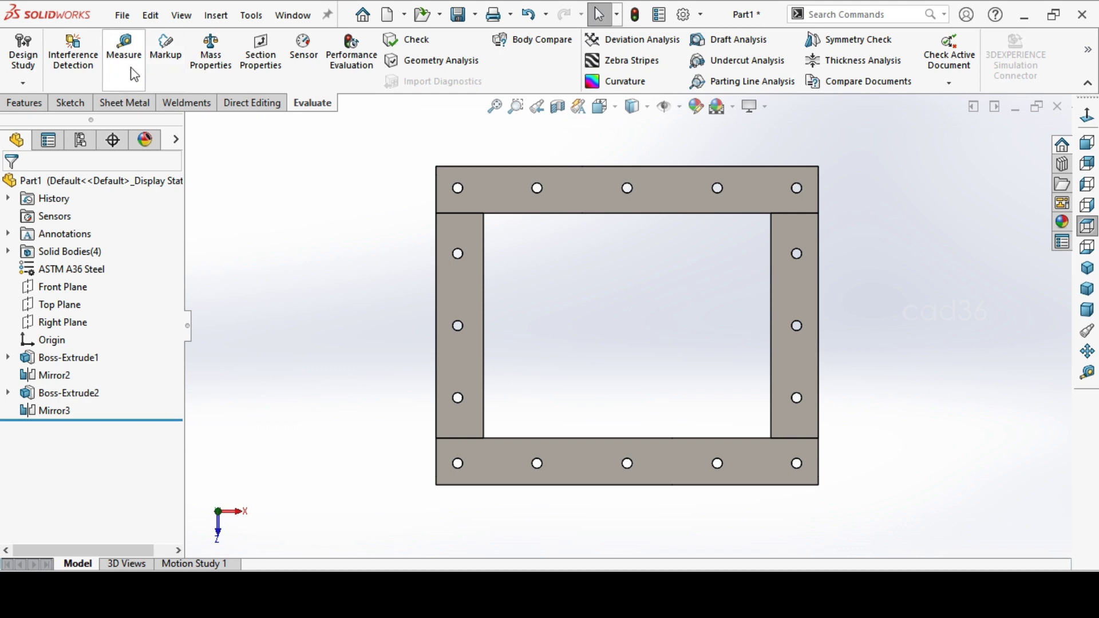
Set Mass Properties to custom kilogram units, read the 8.43 kg mass, and close the report.
left_click(210, 52)
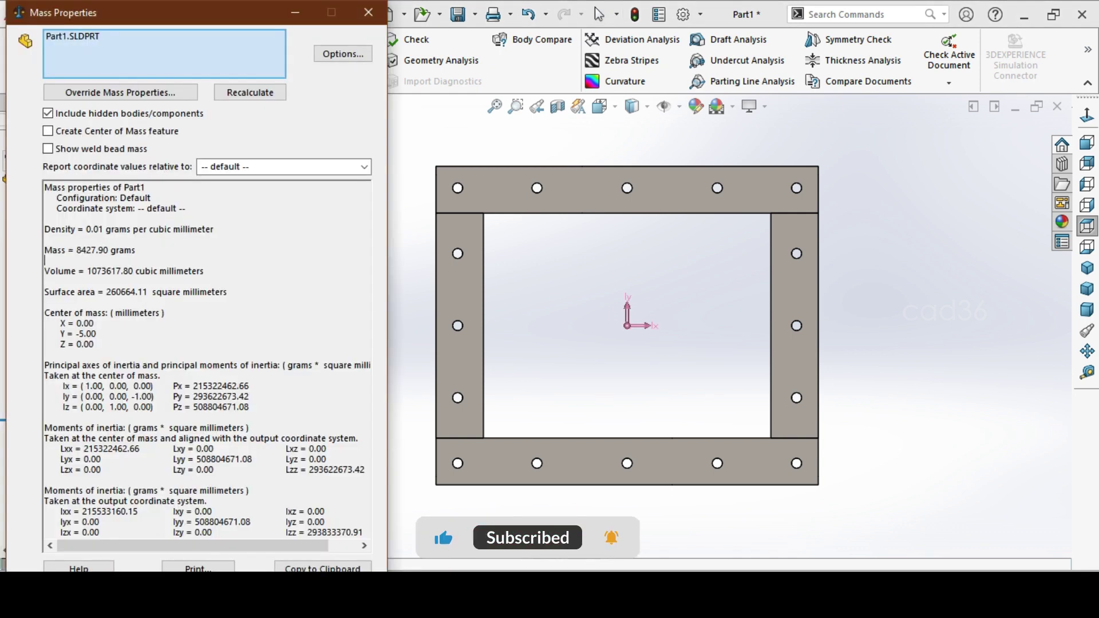
left_click_drag(75, 250, 137, 250)
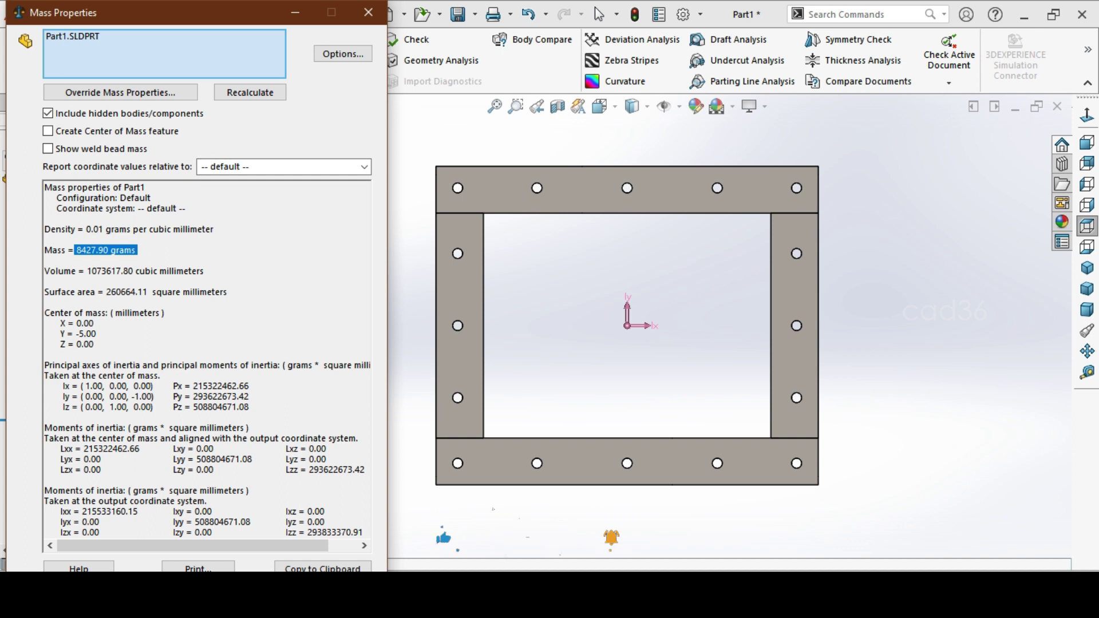
left_click(344, 64)
left_click(108, 176)
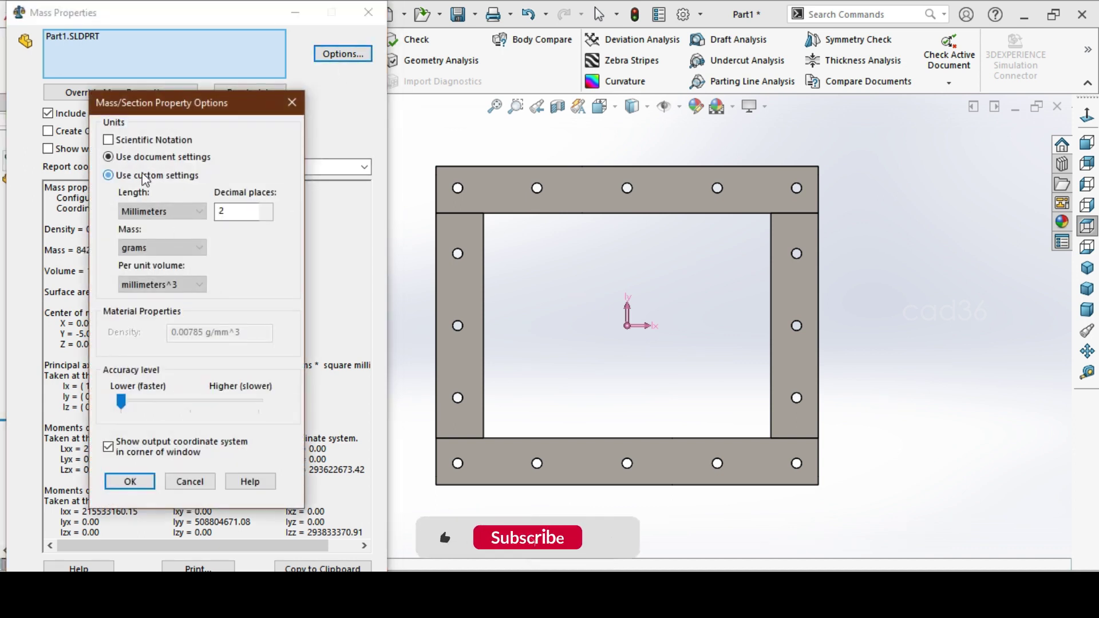
left_click(160, 246)
left_click(153, 273)
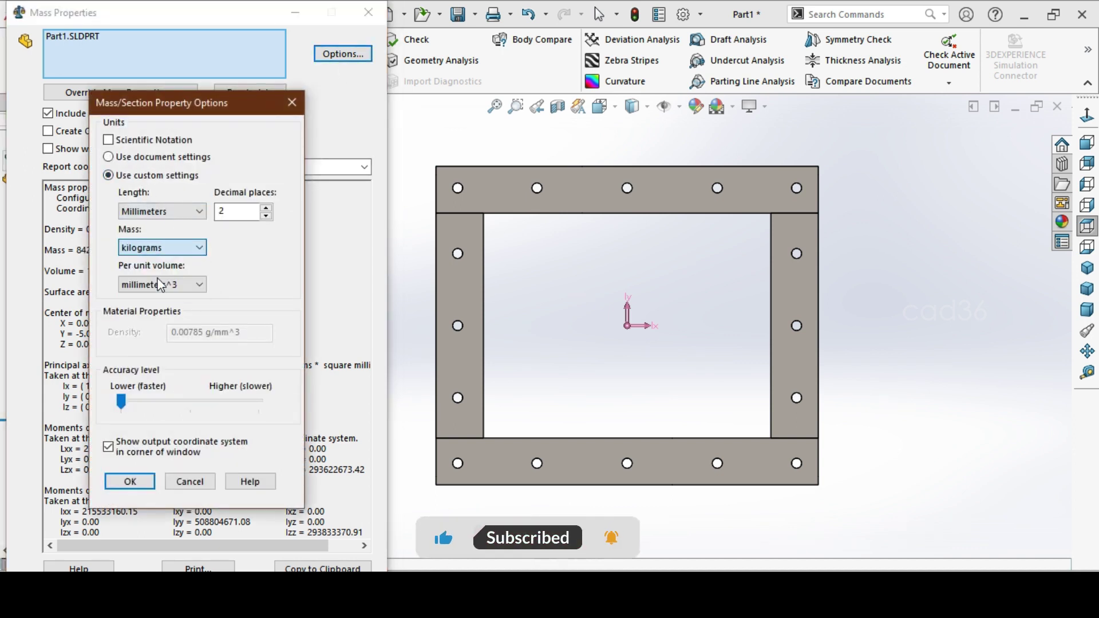
key("Return")
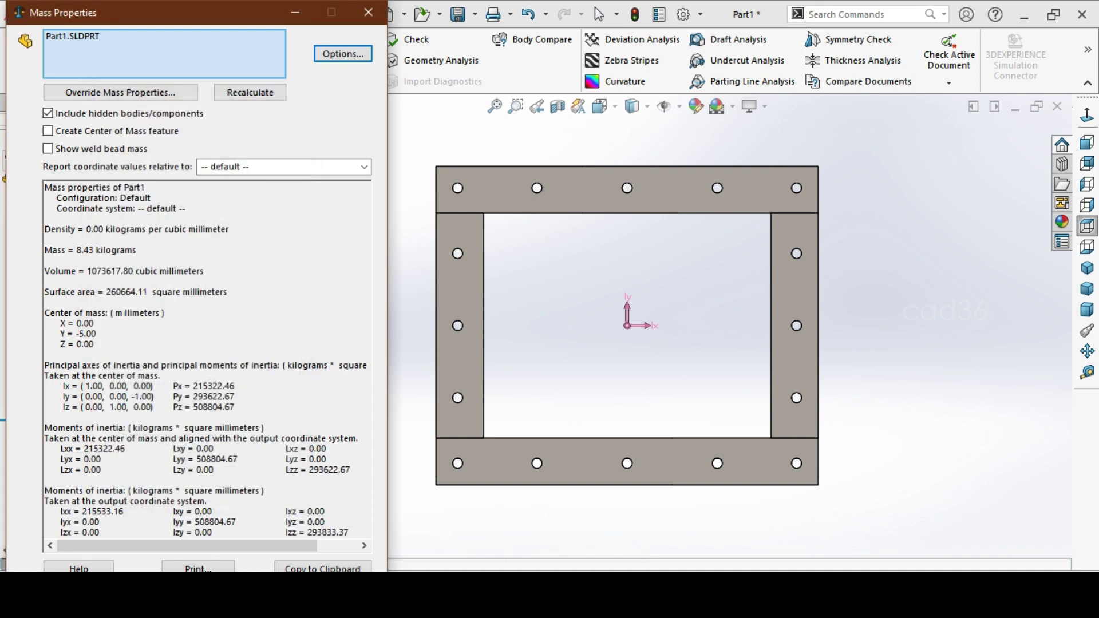
left_click_drag(65, 250, 139, 250)
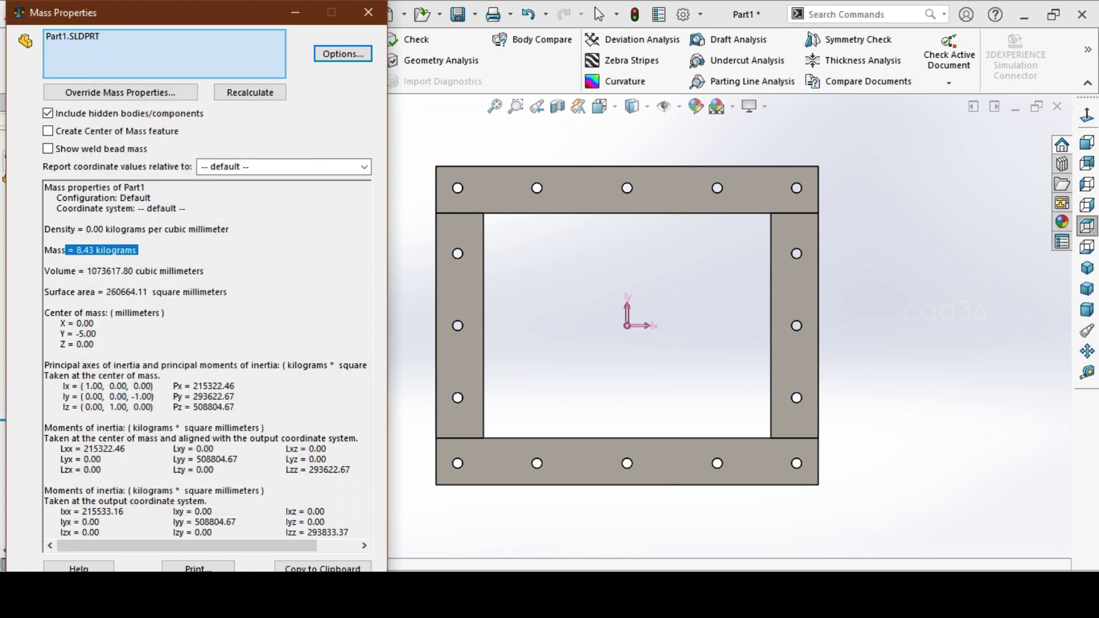
left_click(95, 250)
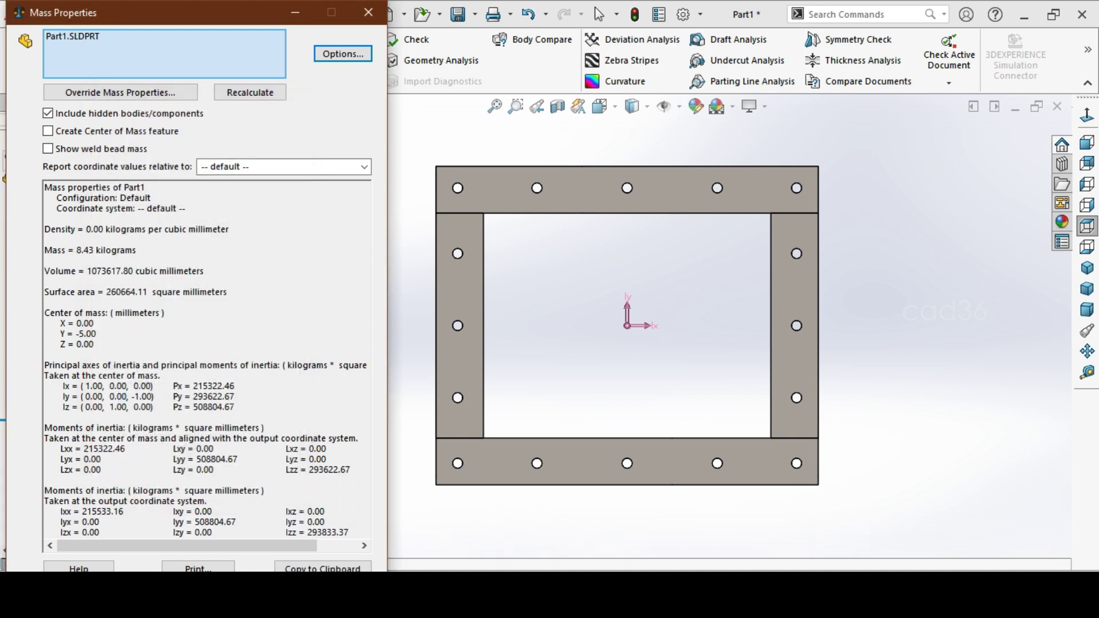
left_click(368, 12)
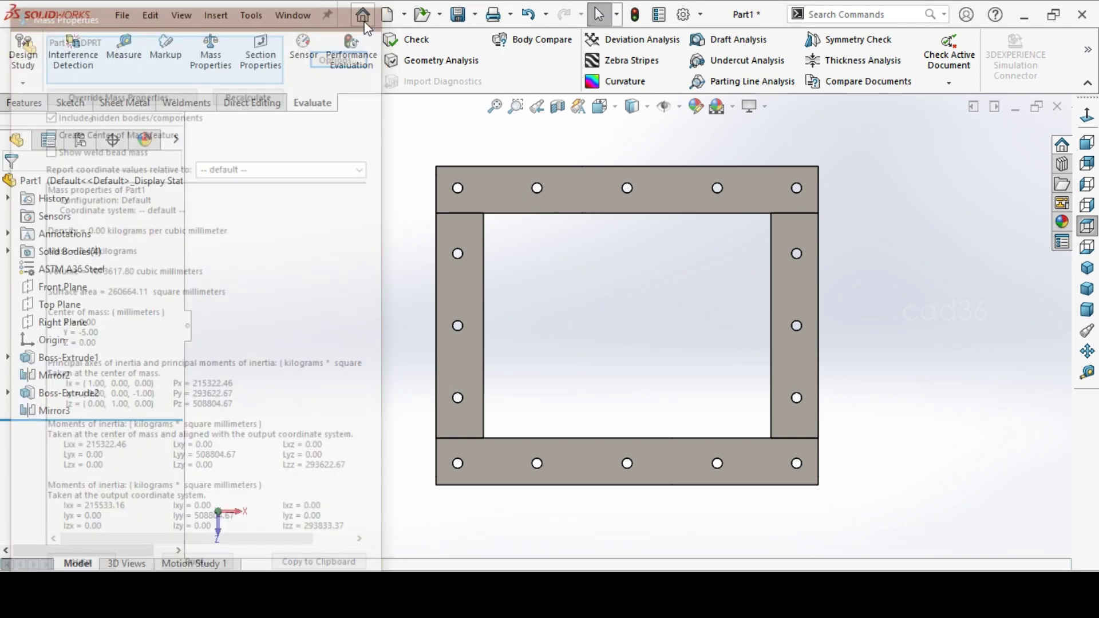